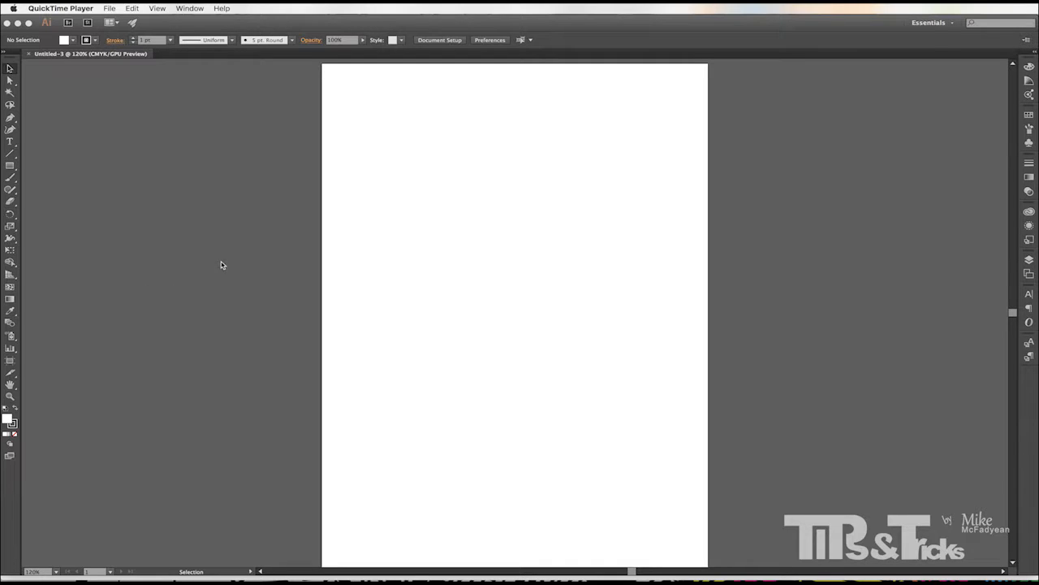
Place the photo DSC01694-2.jpg from the Desktop into the document.
{"action": "left_click", "coordinate": [272, 225]}
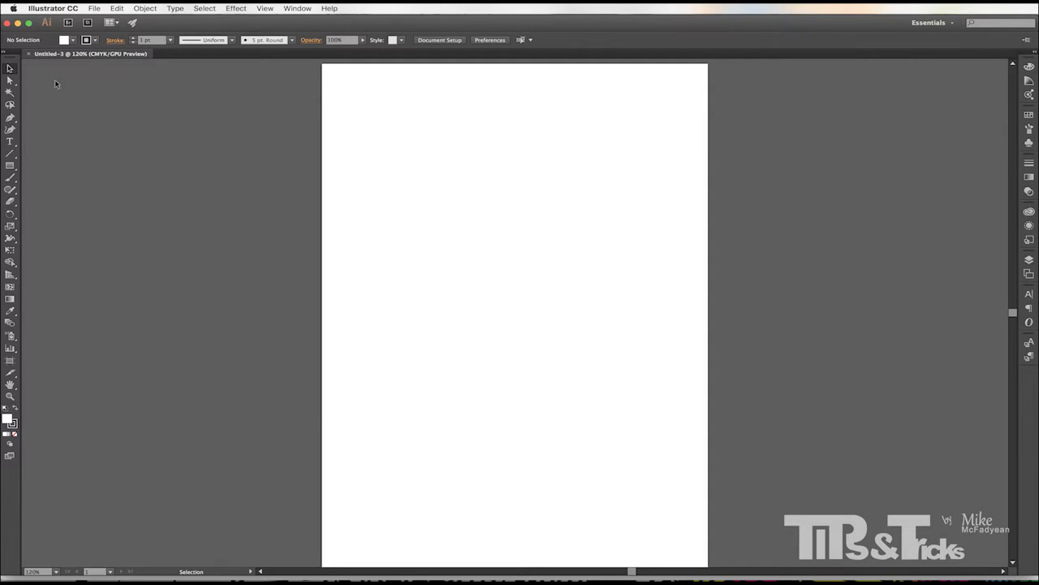
{"action": "left_click", "coordinate": [95, 10]}
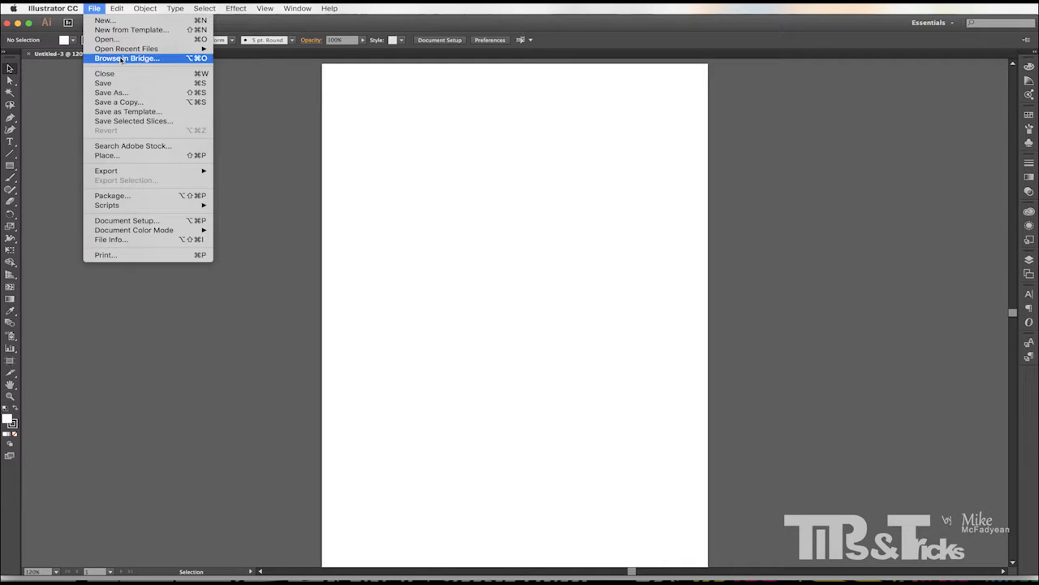
{"action": "left_click", "coordinate": [121, 159]}
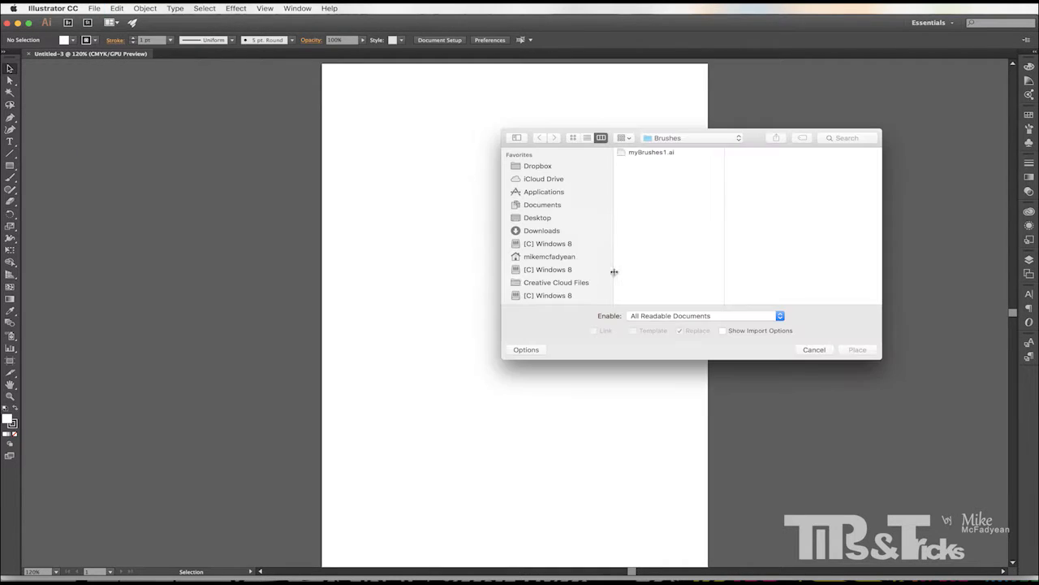
{"action": "left_click", "coordinate": [538, 217]}
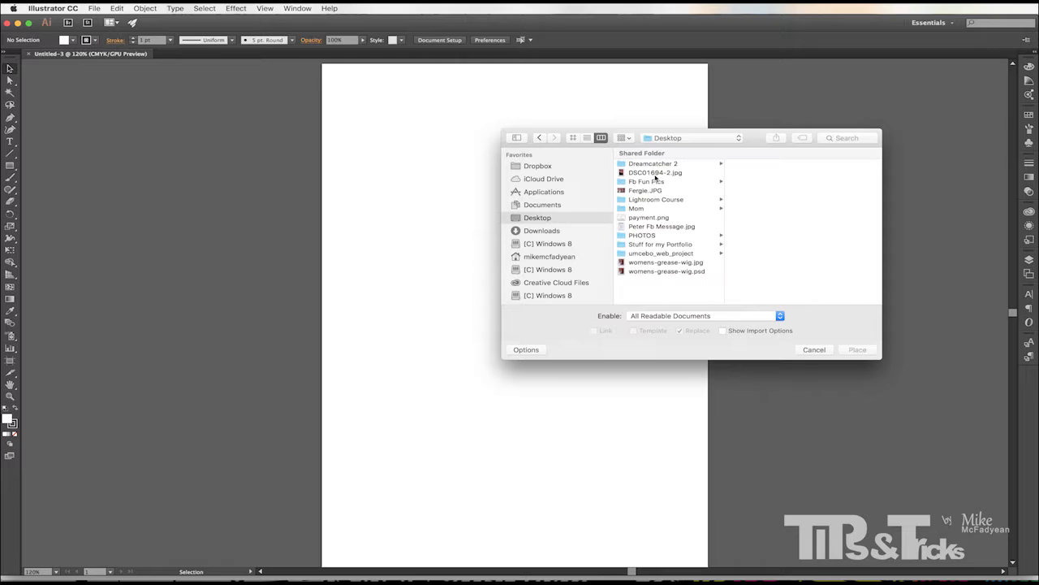
{"action": "left_click", "coordinate": [656, 173]}
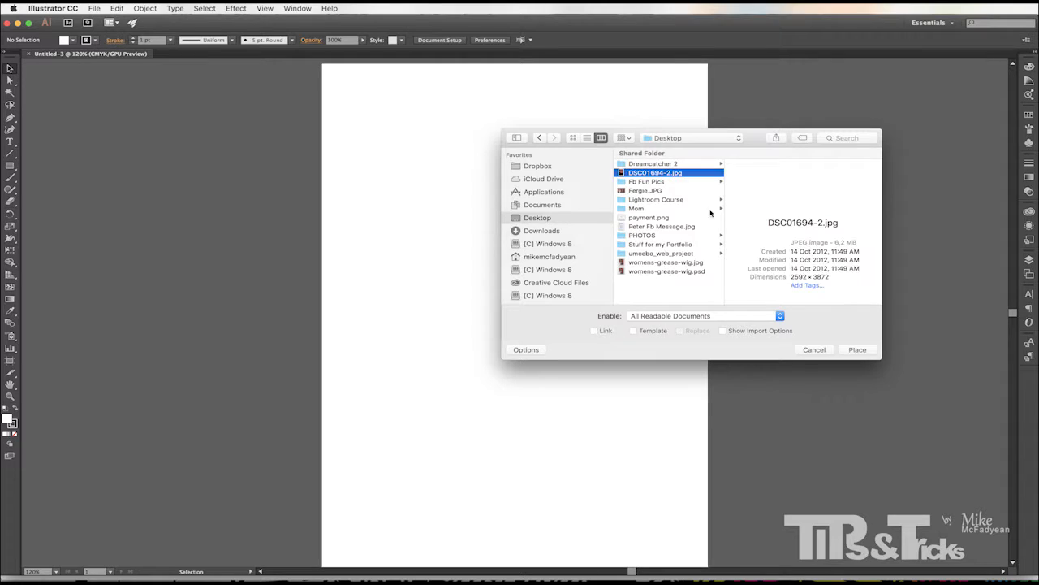
{"action": "left_click", "coordinate": [606, 333]}
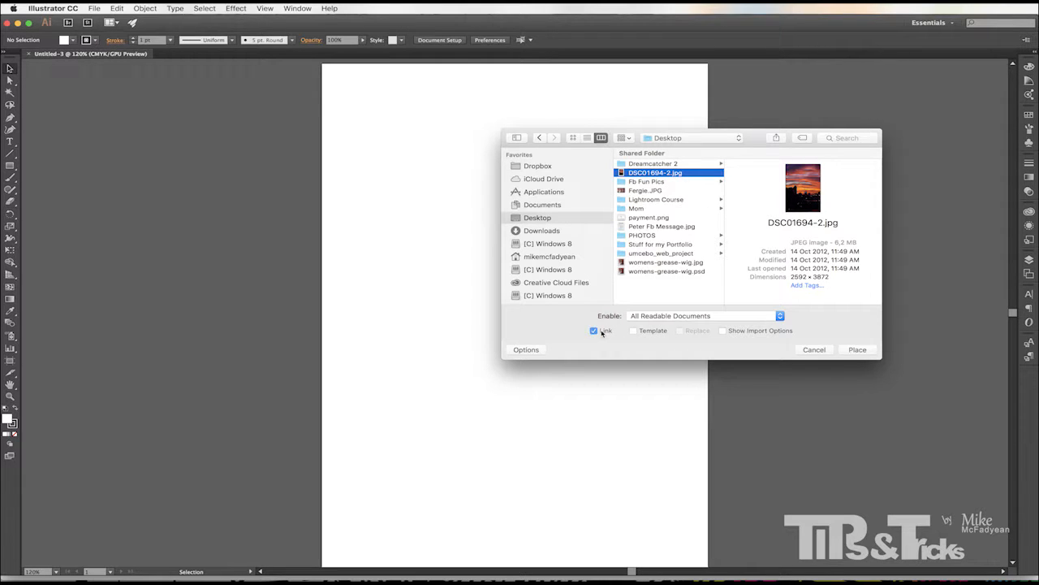
{"action": "left_click", "coordinate": [602, 333]}
{"action": "left_click", "coordinate": [855, 353]}
Drag out the placed photo to about 230 by 315 px in the artboard's upper-left area and nudge it slightly left.
{"action": "left_click_drag", "start_coordinate": [361, 109], "coordinate": [594, 427]}
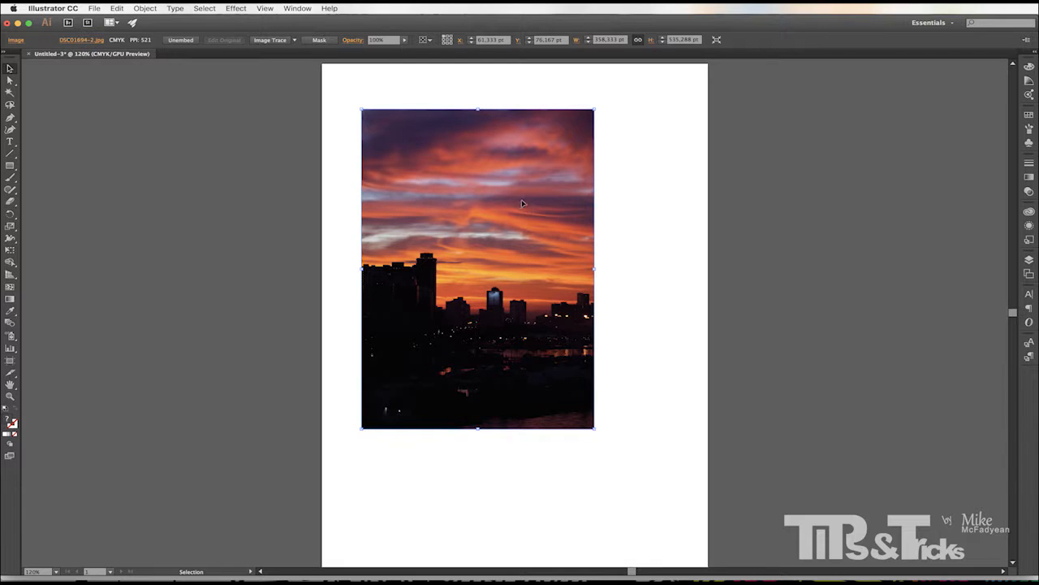
{"action": "left_click_drag", "start_coordinate": [510, 233], "coordinate": [494, 230]}
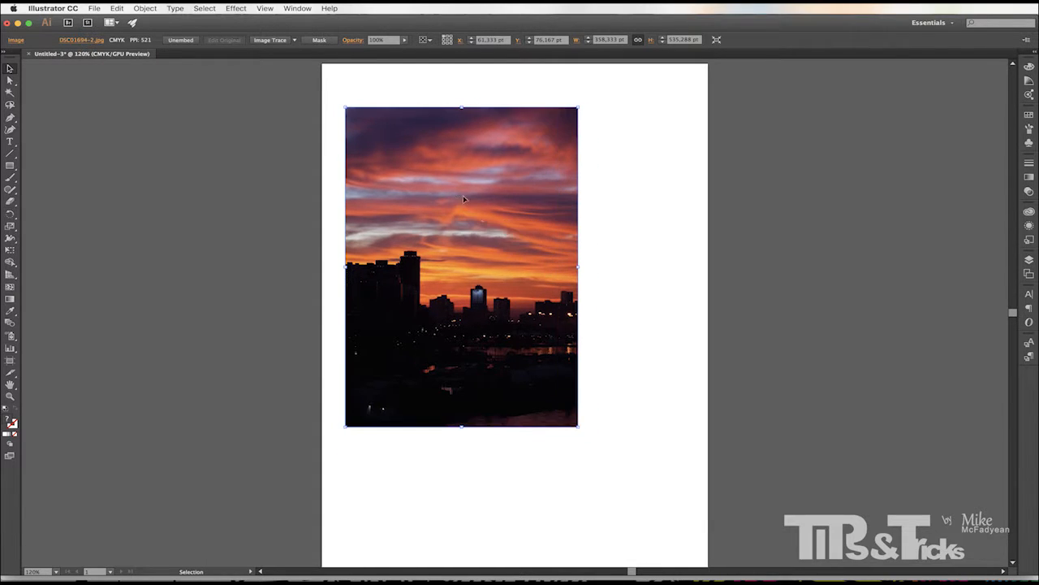
Create an object mosaic from the photo with 10 by 10 tiles.
{"action": "left_click", "coordinate": [117, 8]}
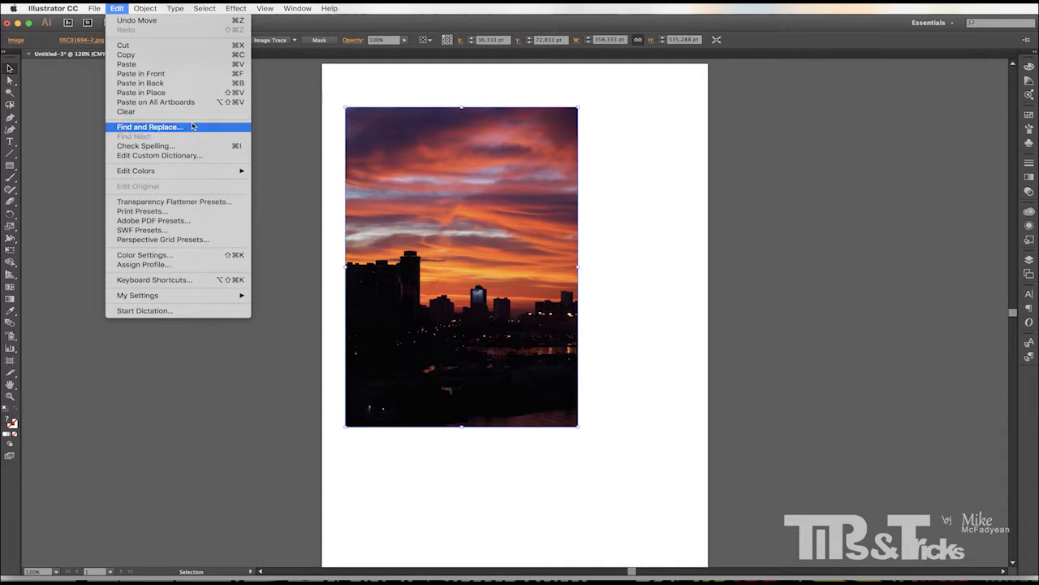
{"action": "mouse_move", "coordinate": [164, 6]}
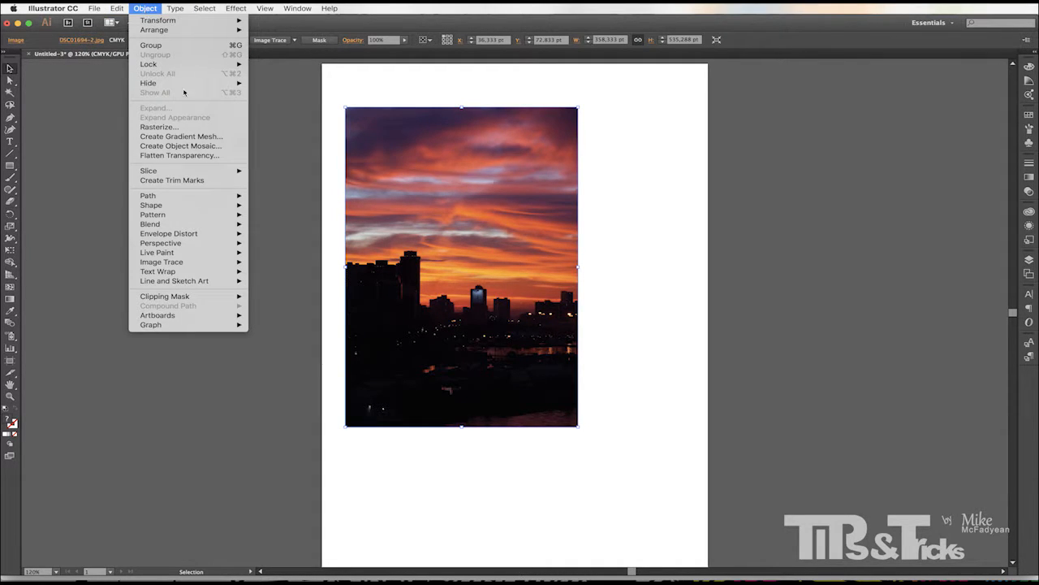
{"action": "left_click", "coordinate": [195, 147]}
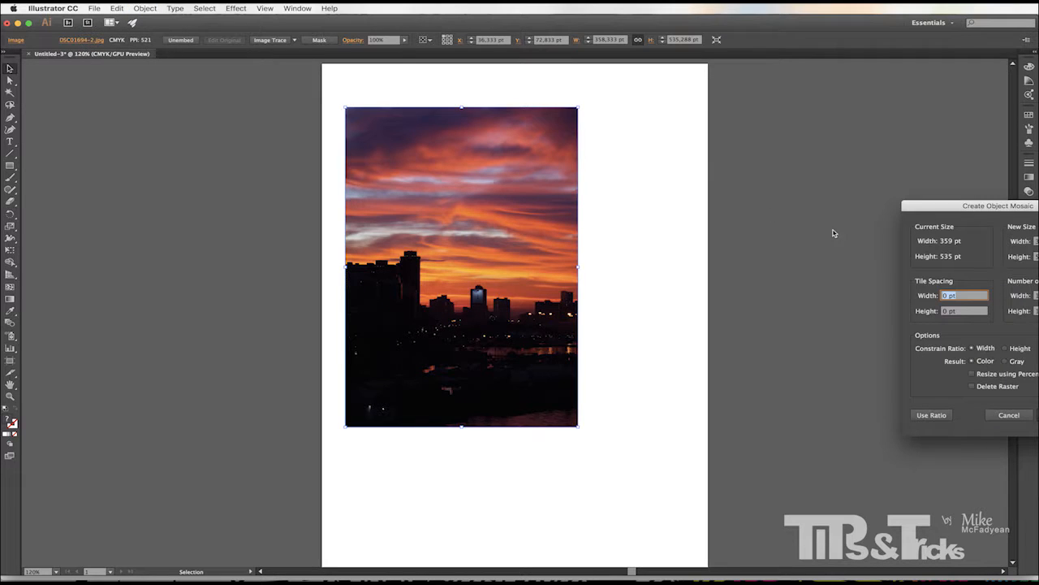
{"action": "left_click_drag", "start_coordinate": [919, 216], "coordinate": [650, 200]}
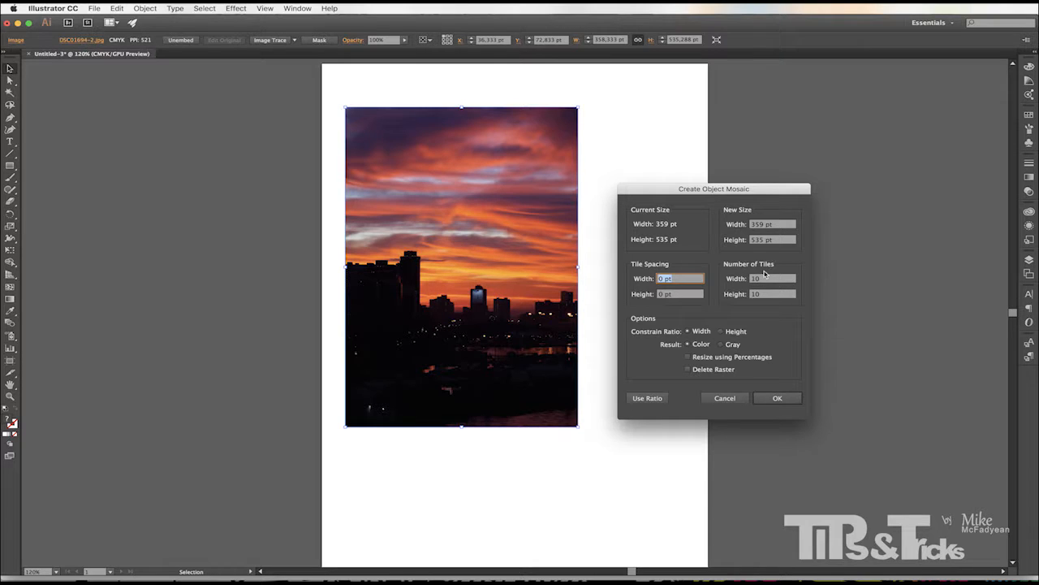
{"action": "left_click", "coordinate": [778, 398]}
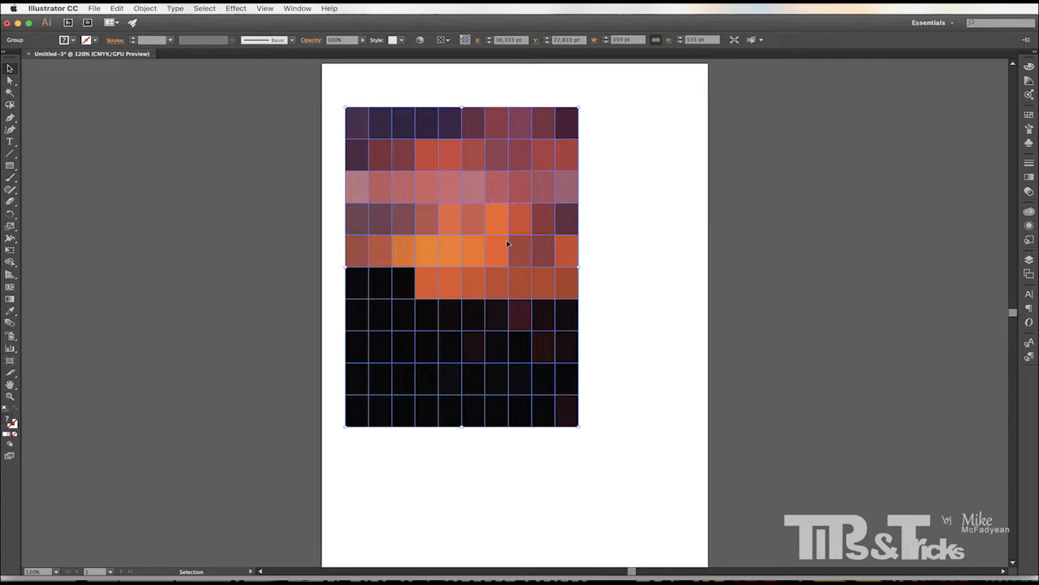
Ungroup the mosaic and delete its lower five rows of tiles.
{"action": "left_click", "coordinate": [145, 10]}
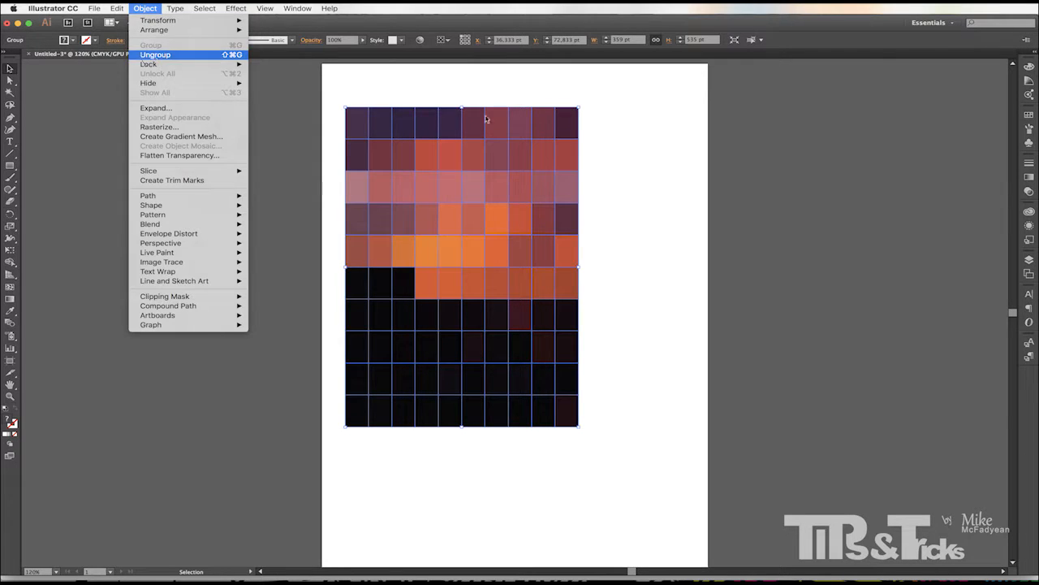
{"action": "left_click", "coordinate": [156, 57]}
{"action": "left_click", "coordinate": [645, 176]}
{"action": "left_click_drag", "start_coordinate": [355, 468], "coordinate": [652, 287]}
{"action": "key", "text": "Delete"}
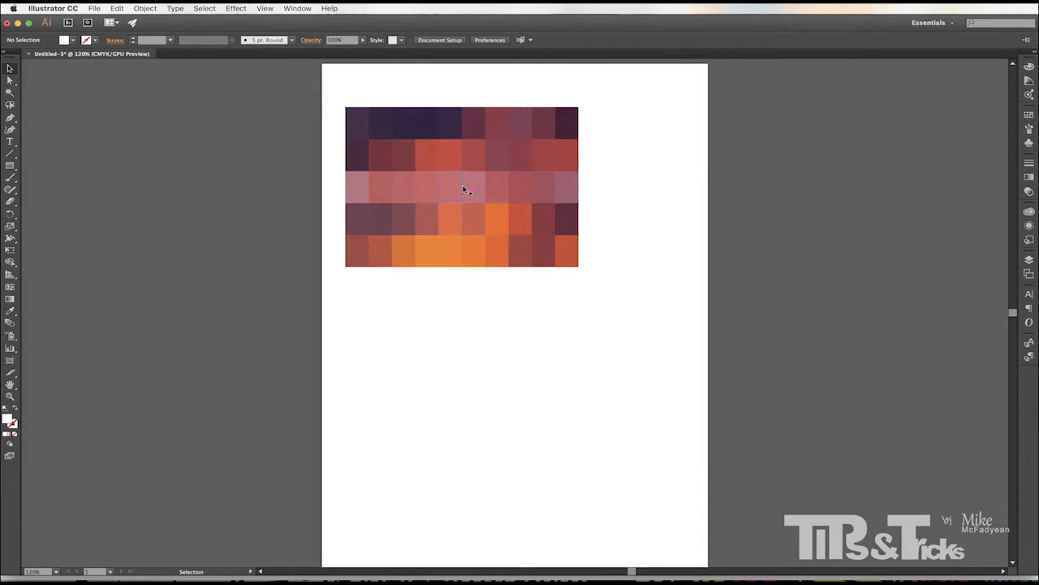
Pull a dark purple, a maroon and an orange tile out of the mosaic to the right.
{"action": "left_click_drag", "start_coordinate": [400, 124], "coordinate": [617, 123]}
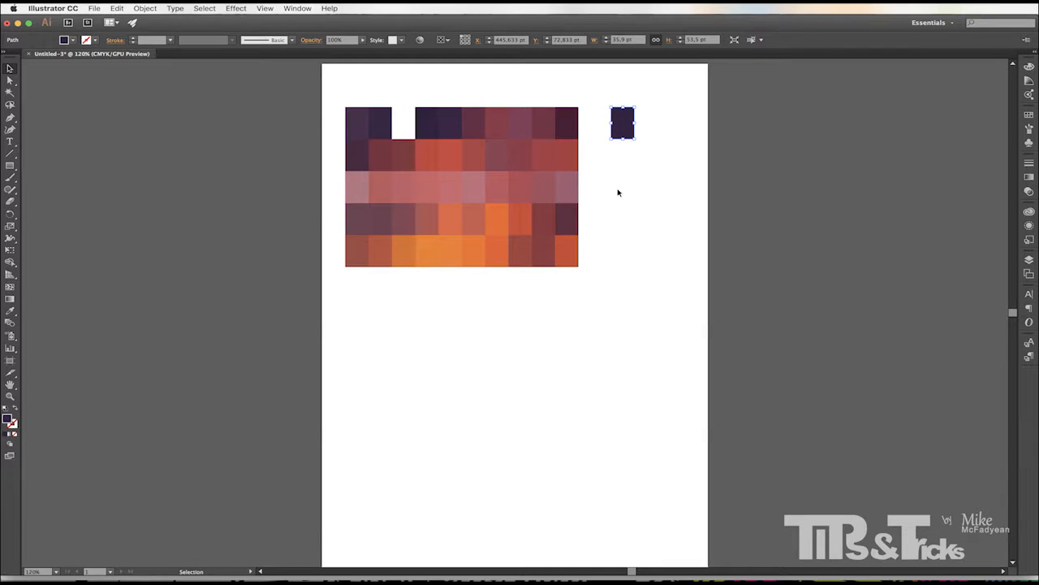
{"action": "left_click_drag", "start_coordinate": [382, 164], "coordinate": [621, 171]}
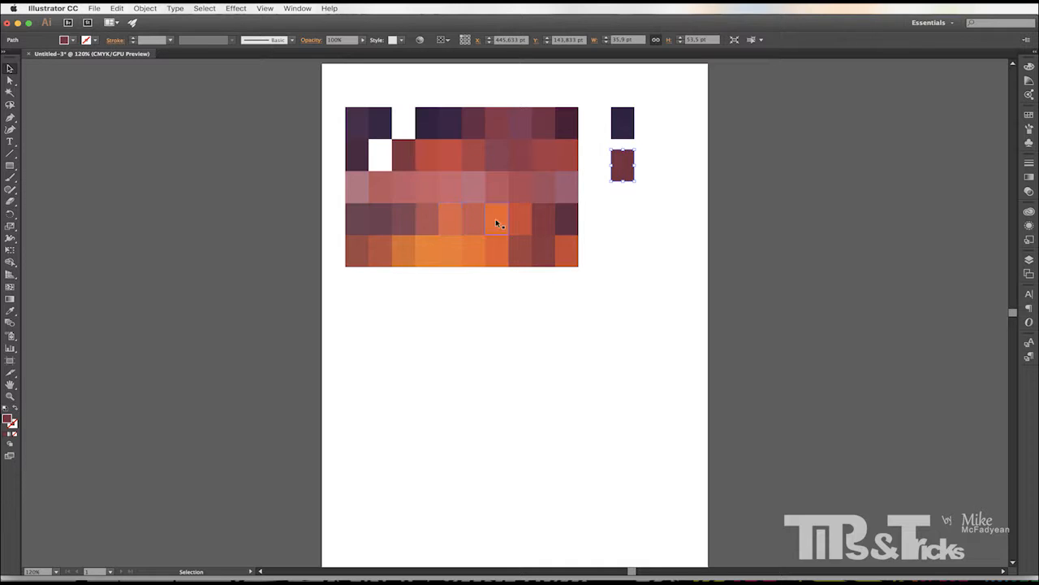
{"action": "left_click_drag", "start_coordinate": [496, 224], "coordinate": [625, 214]}
Delete the remaining mosaic tiles.
{"action": "left_click_drag", "start_coordinate": [295, 89], "coordinate": [598, 301]}
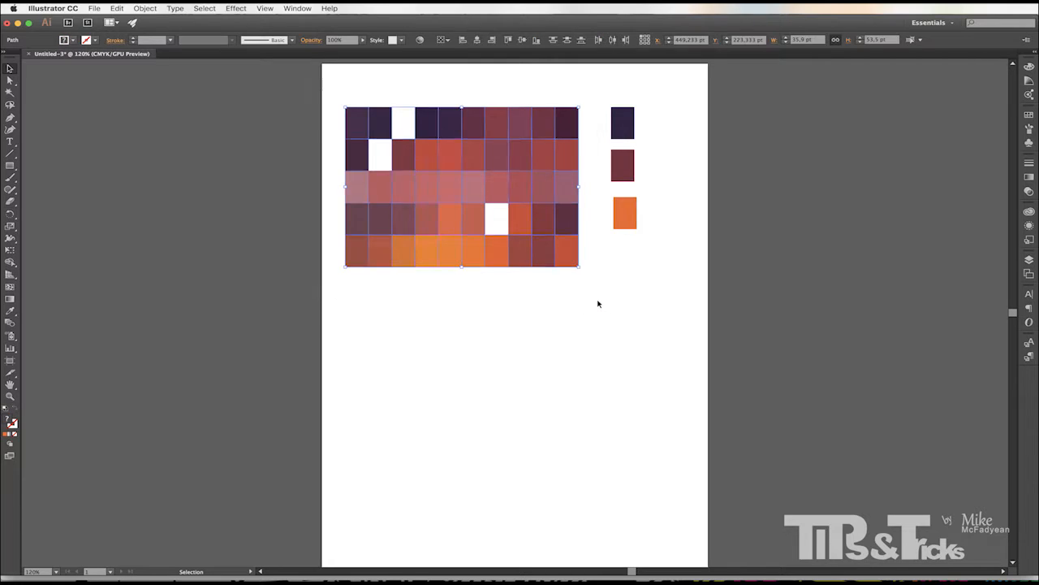
{"action": "key", "text": "Delete"}
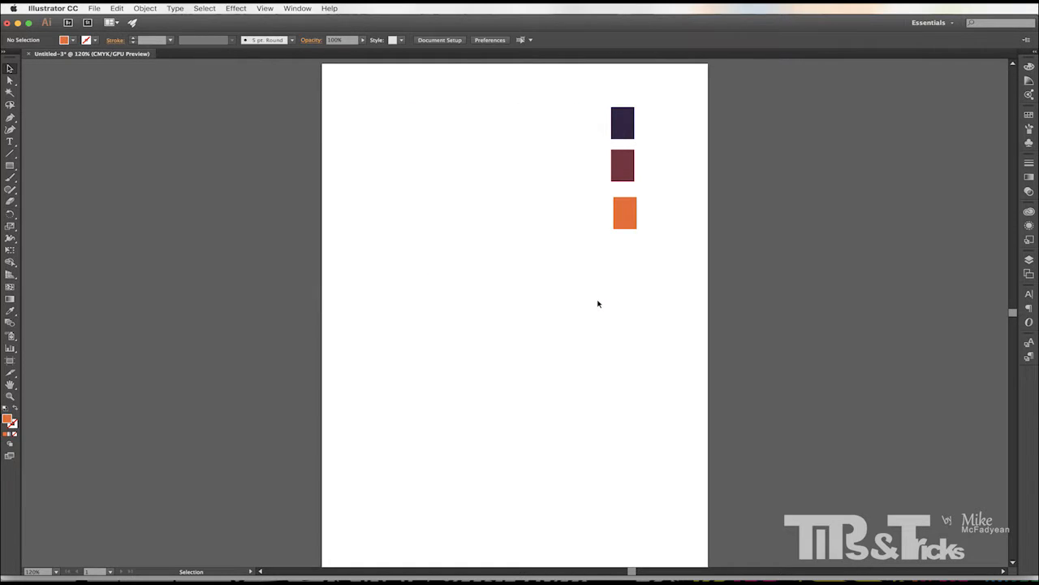
Arrange the three extracted tiles in a horizontal row near the top of the artboard.
{"action": "left_click_drag", "start_coordinate": [622, 122], "coordinate": [378, 122]}
{"action": "left_click_drag", "start_coordinate": [622, 164], "coordinate": [432, 123]}
{"action": "left_click_drag", "start_coordinate": [616, 206], "coordinate": [482, 123]}
Select all three tiles and align them vertically.
{"action": "key", "text": "super+a"}
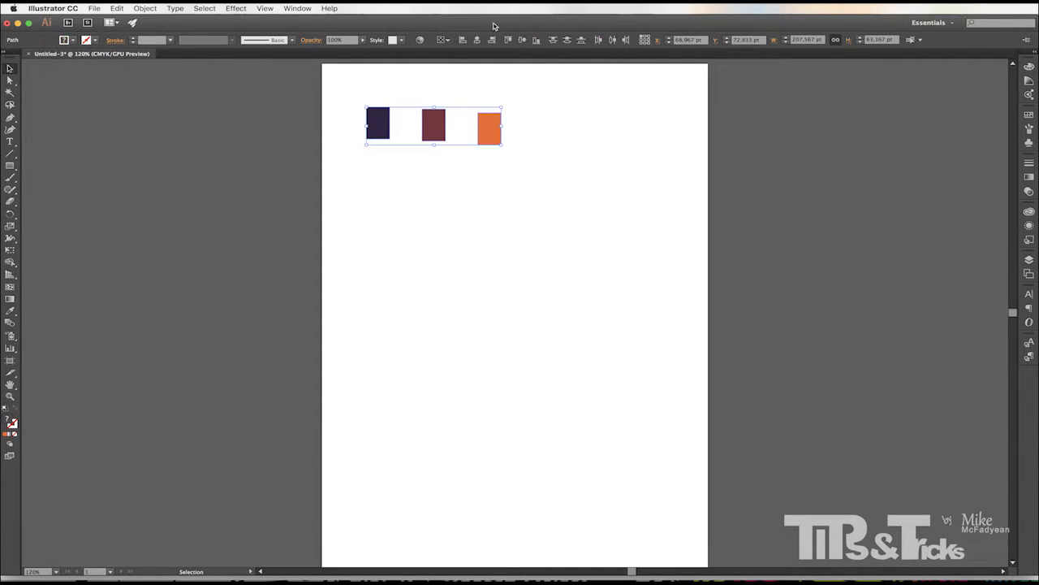
{"action": "left_click", "coordinate": [523, 40]}
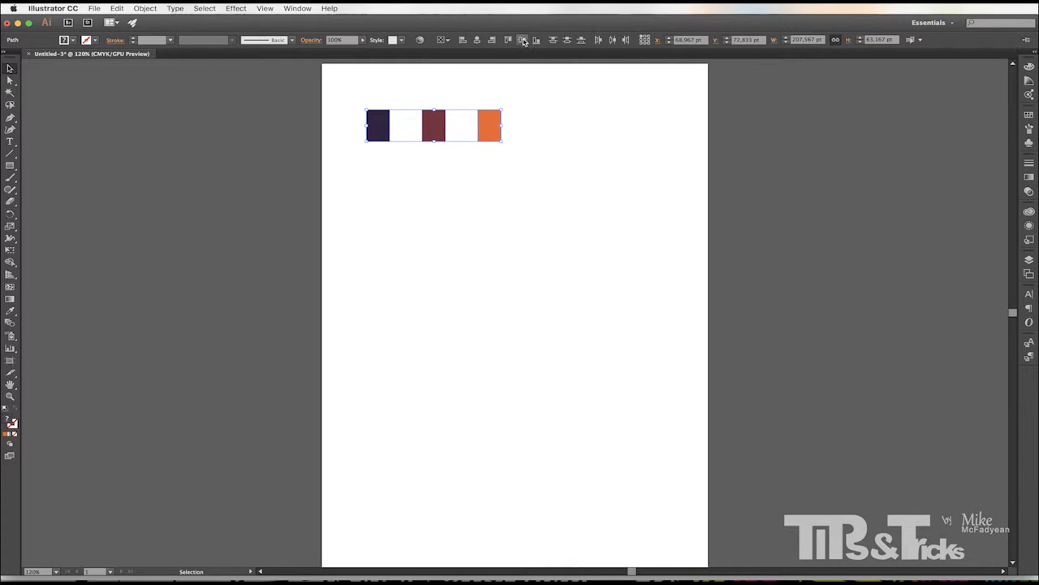
{"action": "left_click", "coordinate": [541, 172]}
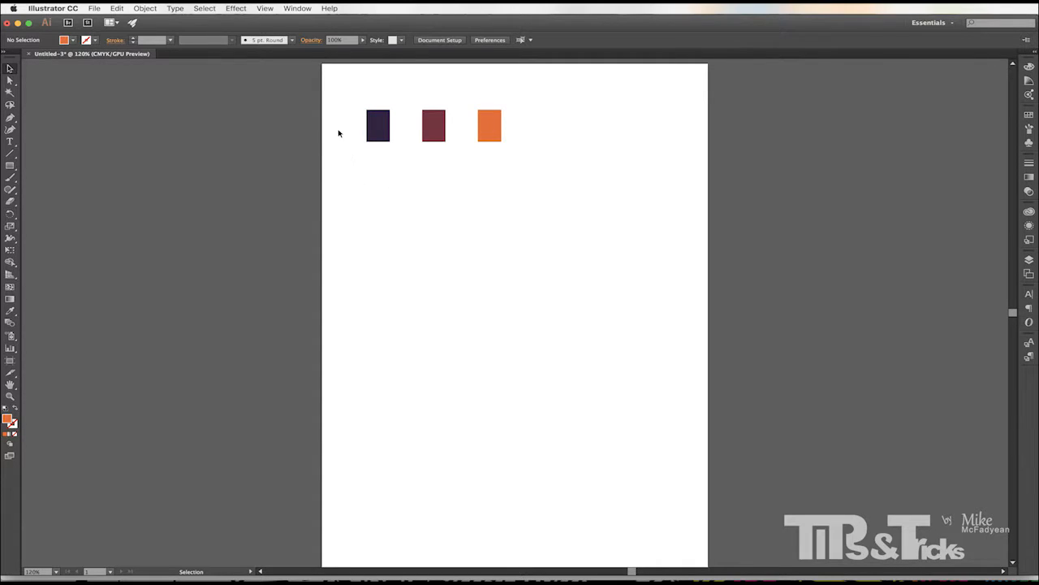
Duplicate the row of tiles downward three times at even spacing.
{"action": "left_click_drag", "start_coordinate": [339, 133], "coordinate": [573, 176]}
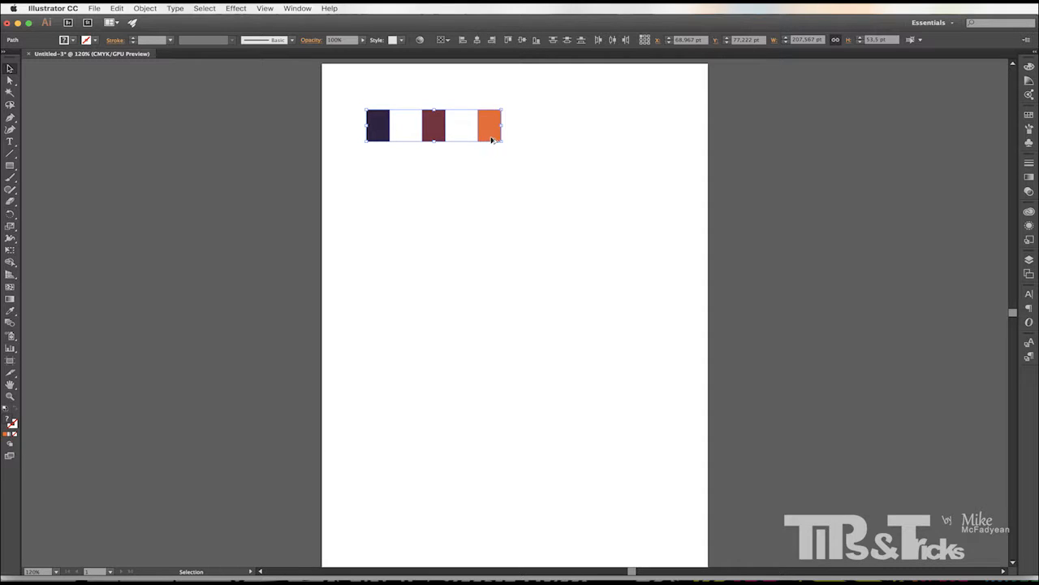
{"action": "left_click_drag", "start_coordinate": [490, 135], "coordinate": [489, 182]}
{"action": "key", "text": "super+d"}
{"action": "key", "text": "super+d"}
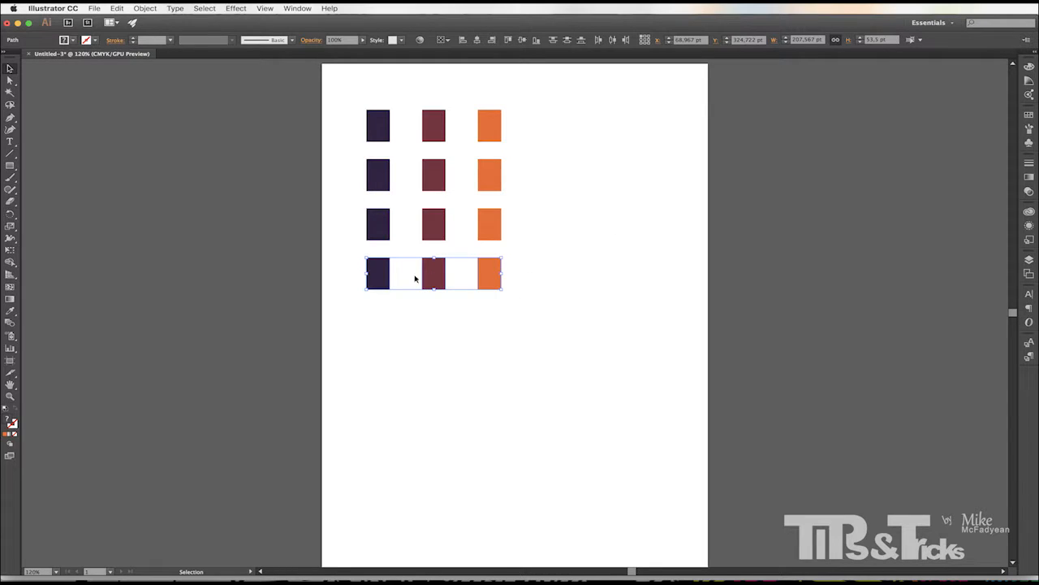
Fill the bottom row of tiles with white.
{"action": "left_click", "coordinate": [73, 40]}
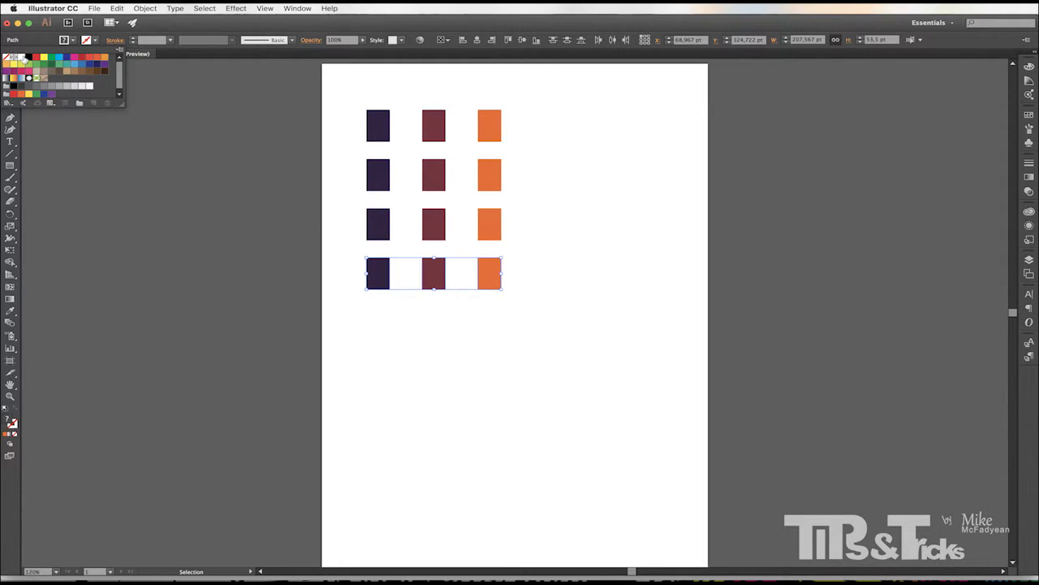
{"action": "left_click", "coordinate": [13, 57]}
{"action": "left_click", "coordinate": [391, 321]}
{"action": "left_click", "coordinate": [385, 326]}
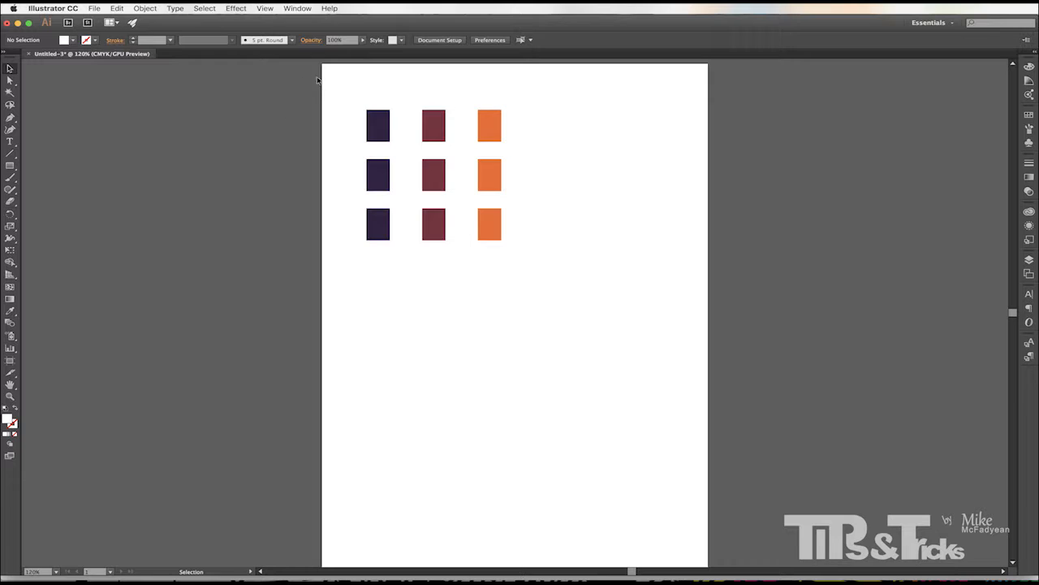
Blend the left column of tiles vertically from the dark purple to the white tile.
{"action": "left_click_drag", "start_coordinate": [392, 294], "coordinate": [359, 122]}
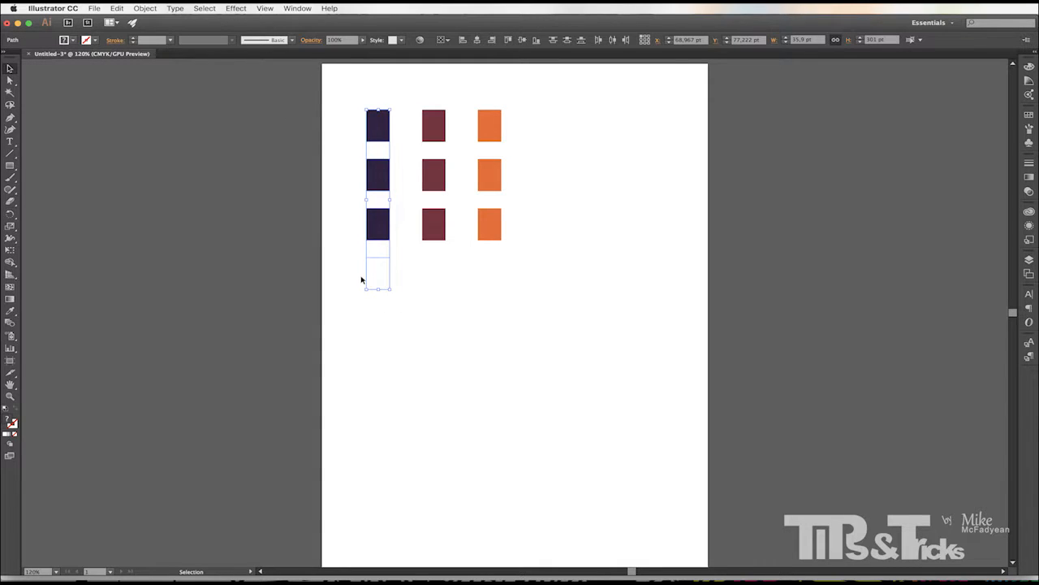
{"action": "left_click", "coordinate": [118, 9]}
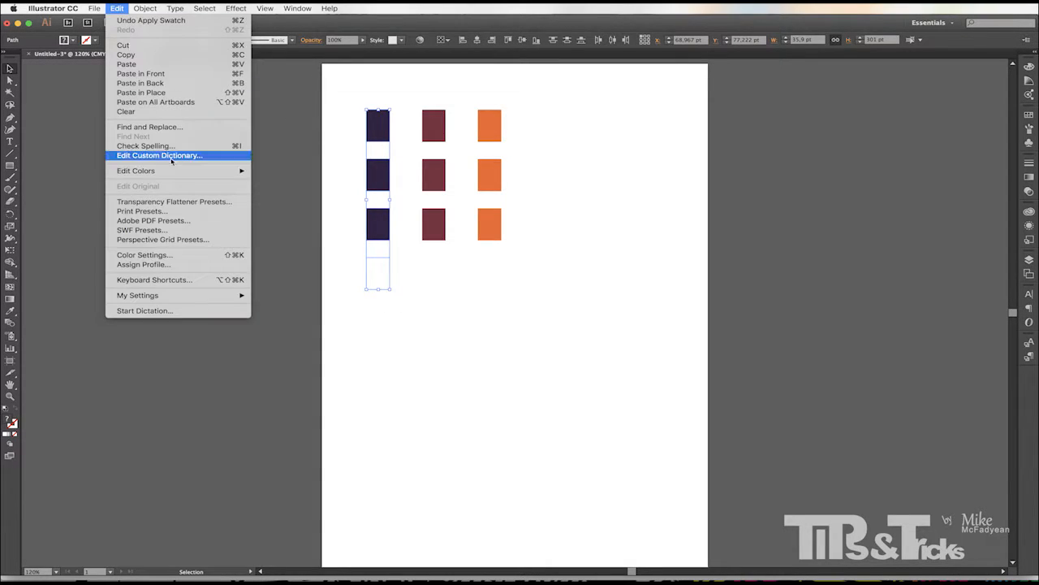
{"action": "mouse_move", "coordinate": [178, 171]}
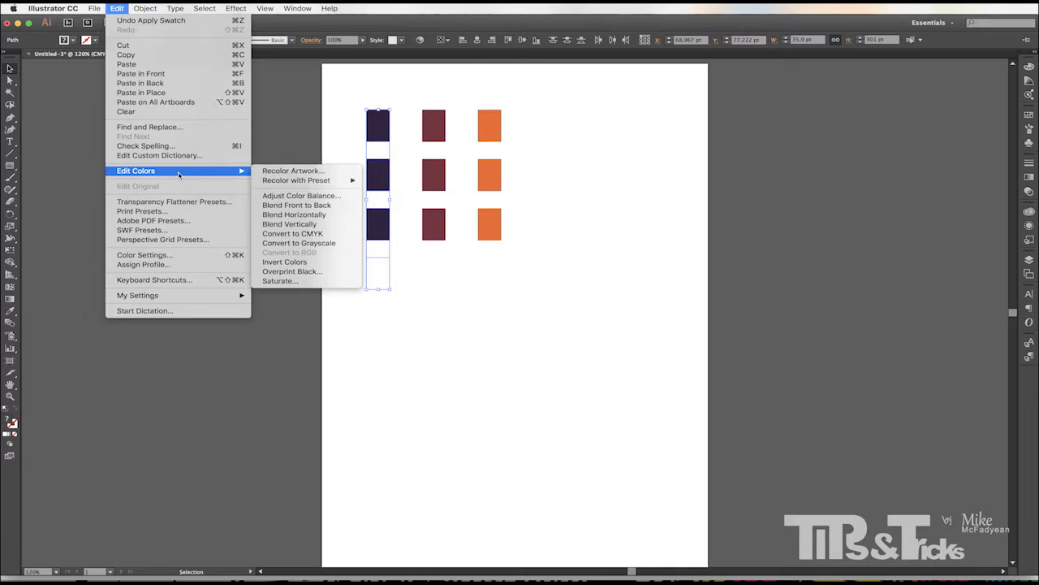
{"action": "left_click", "coordinate": [312, 224]}
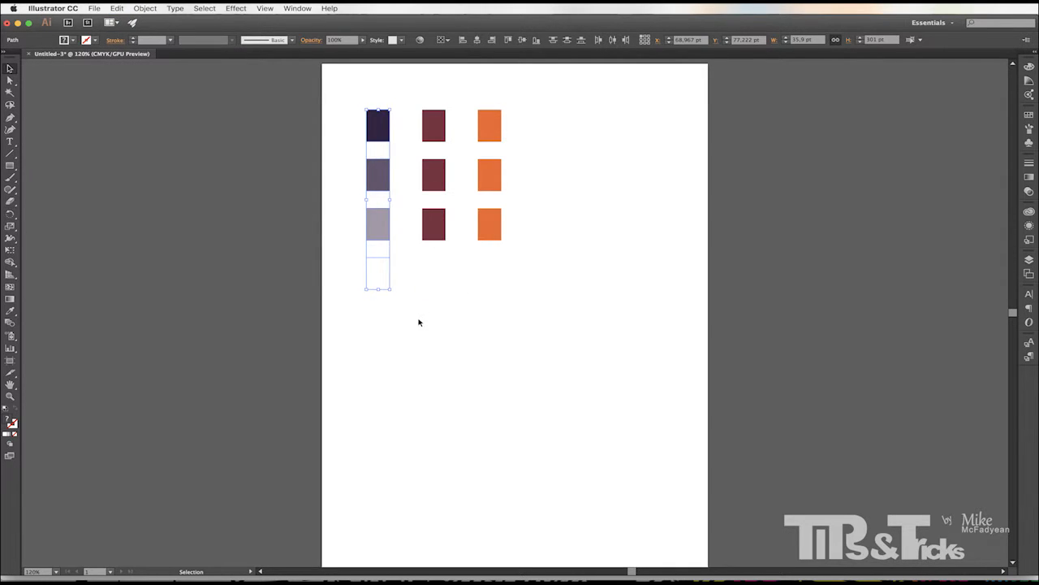
{"action": "left_click", "coordinate": [418, 325]}
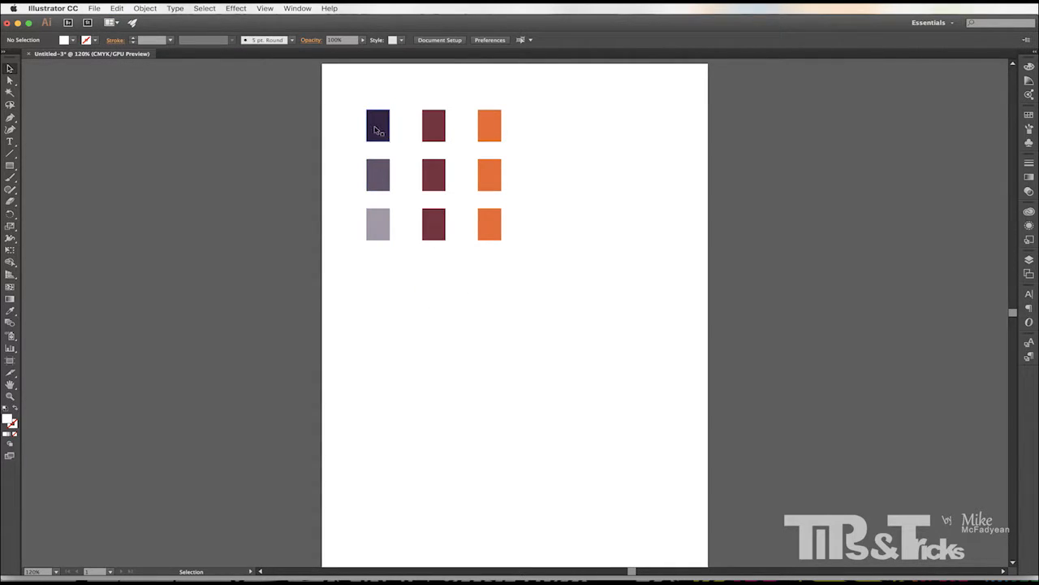
Delete the white tile at the bottom of the left column.
{"action": "left_click_drag", "start_coordinate": [375, 130], "coordinate": [373, 282]}
{"action": "left_click", "coordinate": [372, 281]}
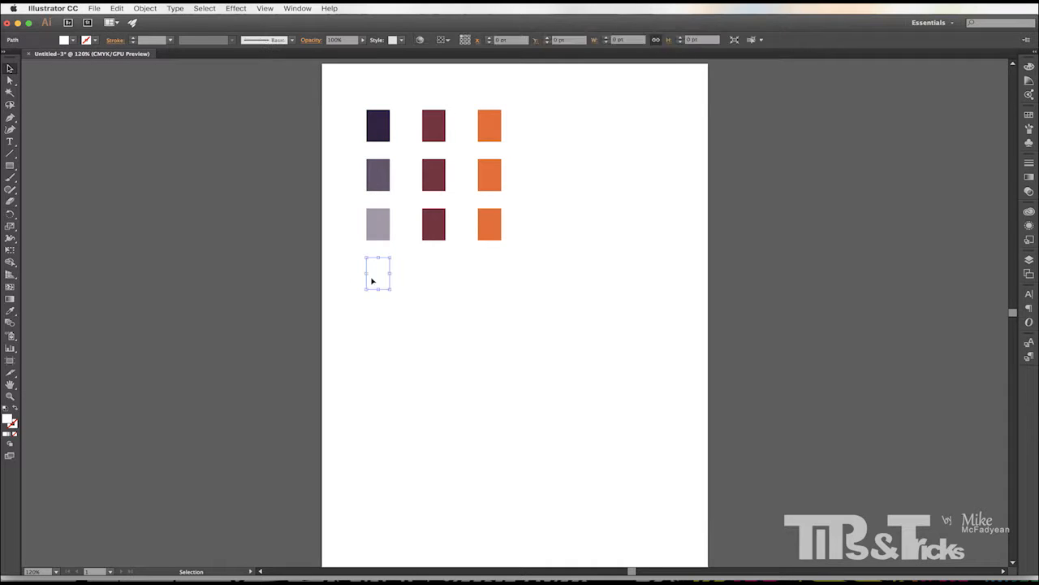
{"action": "key", "text": "Delete"}
Blend the middle column of tiles vertically from the maroon to the white tile.
{"action": "left_click_drag", "start_coordinate": [408, 111], "coordinate": [429, 278]}
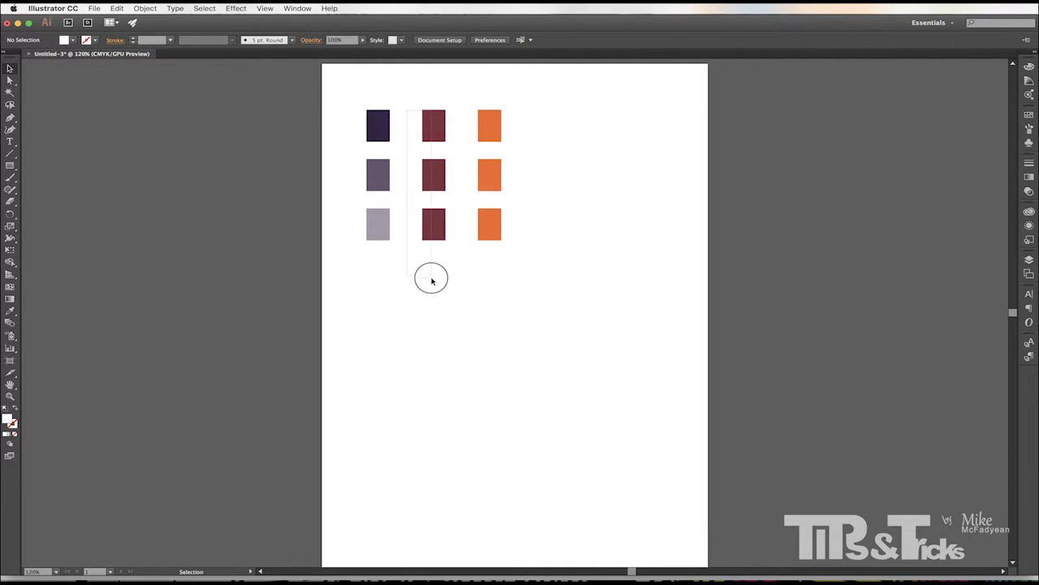
{"action": "left_click", "coordinate": [145, 8]}
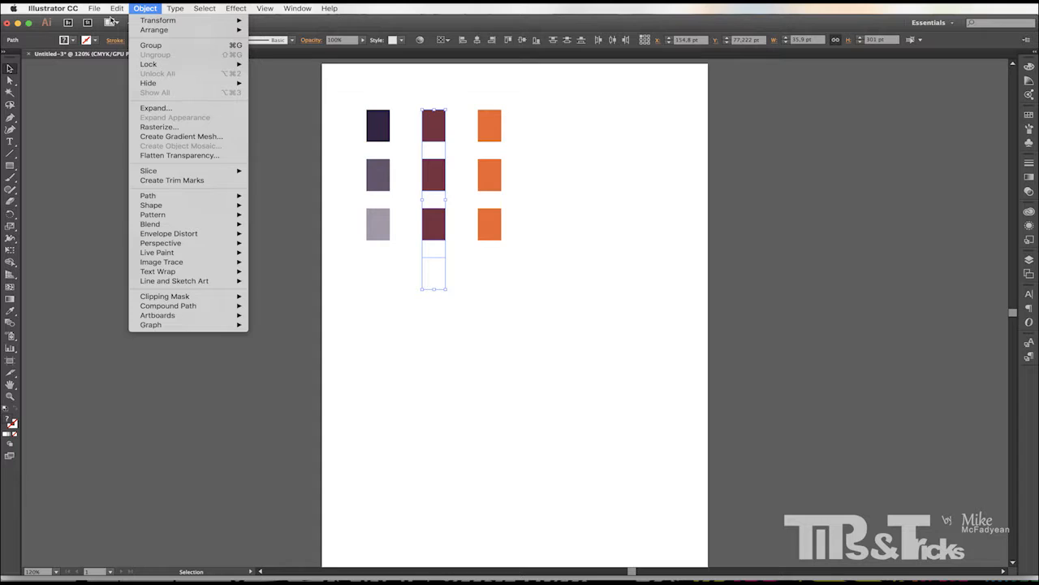
{"action": "mouse_move", "coordinate": [117, 8]}
{"action": "mouse_move", "coordinate": [195, 171]}
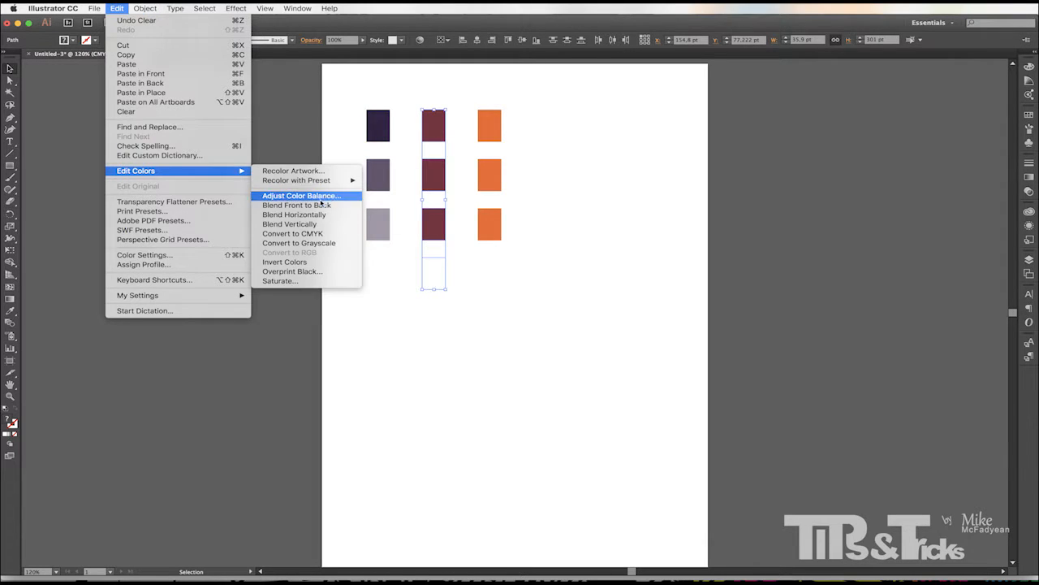
{"action": "left_click", "coordinate": [308, 225]}
{"action": "left_click", "coordinate": [429, 295]}
Delete the white tile at the bottom of the middle column.
{"action": "left_click", "coordinate": [433, 285]}
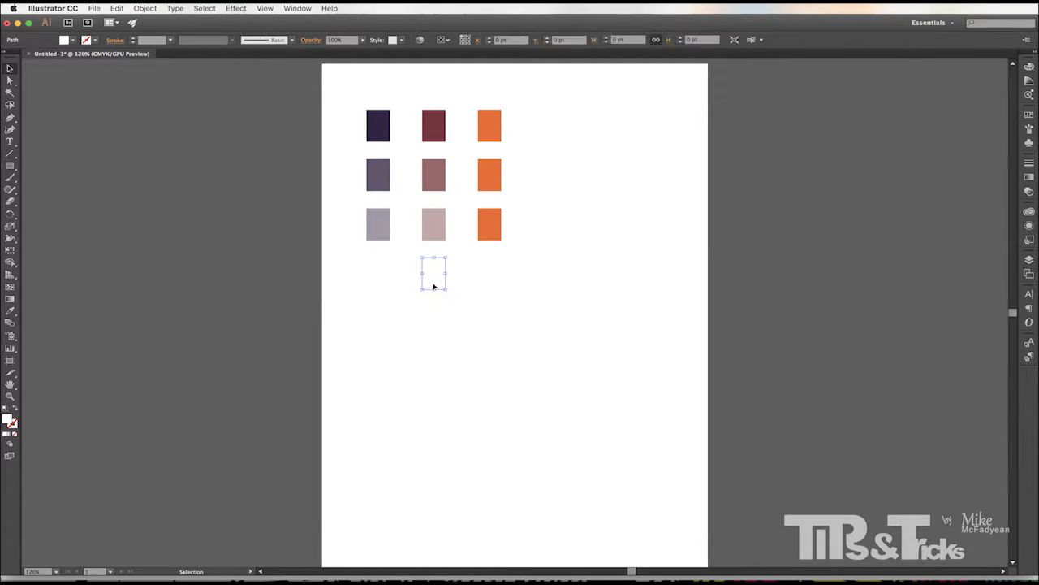
{"action": "key", "text": "Delete"}
Blend the right column of tiles vertically from the orange to the white tile.
{"action": "left_click_drag", "start_coordinate": [472, 111], "coordinate": [510, 359]}
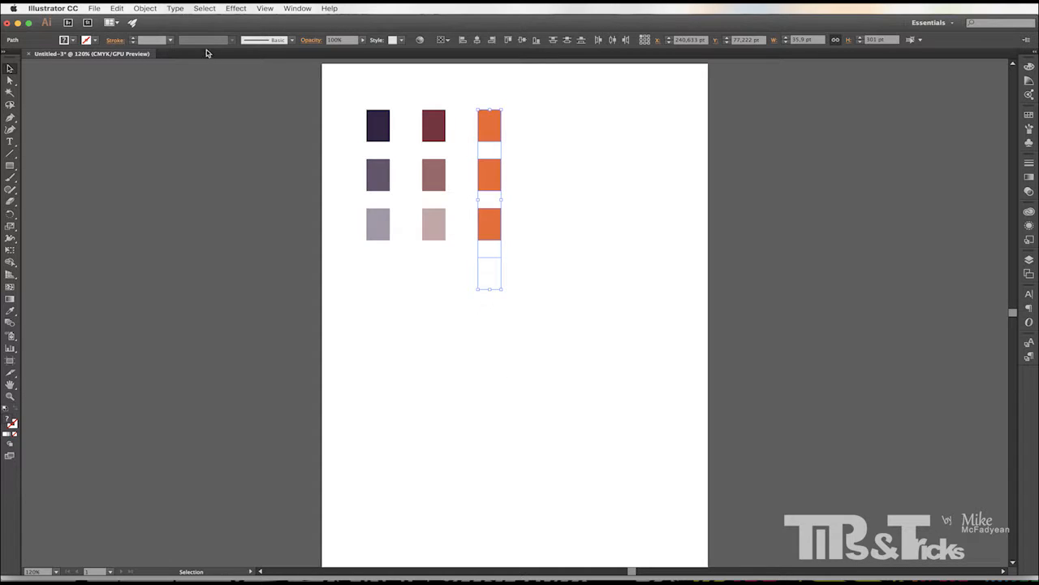
{"action": "left_click", "coordinate": [116, 8]}
{"action": "mouse_move", "coordinate": [146, 172]}
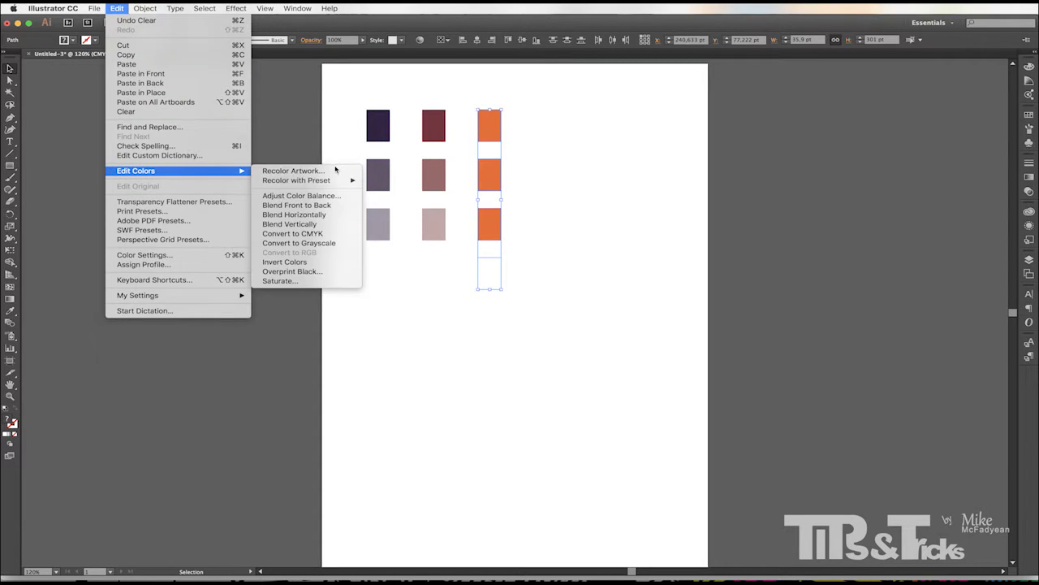
{"action": "left_click", "coordinate": [299, 225]}
{"action": "left_click", "coordinate": [486, 280]}
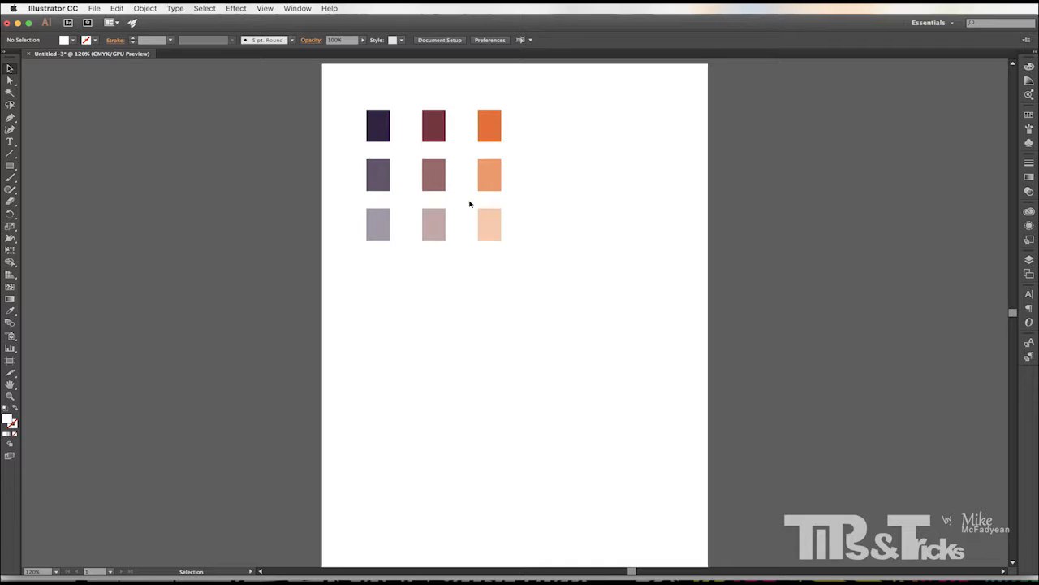
Create a new colour group named Purples from the selected left column of tiles.
{"action": "left_click_drag", "start_coordinate": [339, 100], "coordinate": [384, 255]}
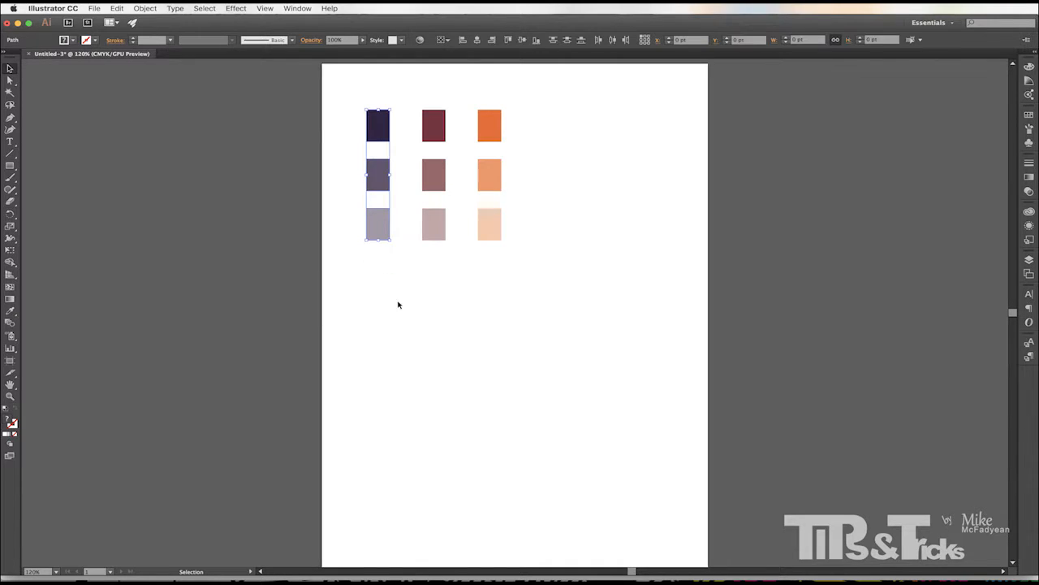
{"action": "left_click", "coordinate": [1029, 114]}
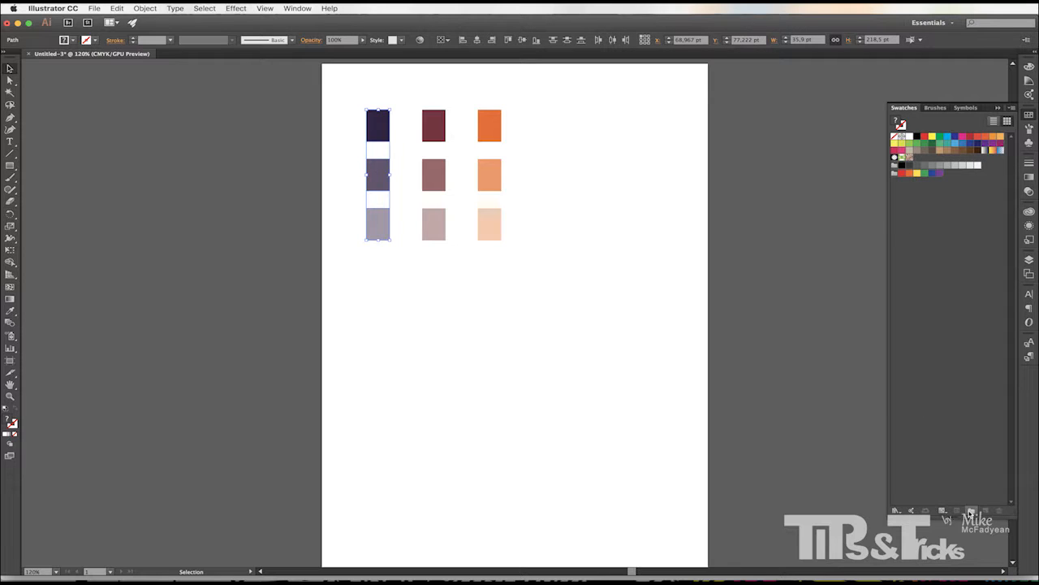
{"action": "left_click", "coordinate": [972, 511]}
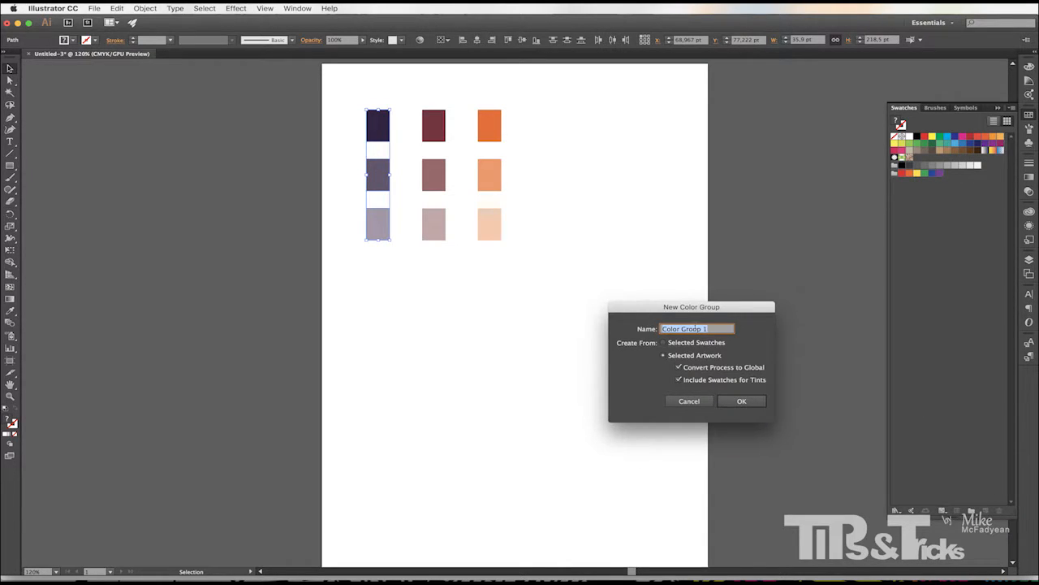
{"action": "type", "text": "B"}
{"action": "left_click", "coordinate": [741, 401]}
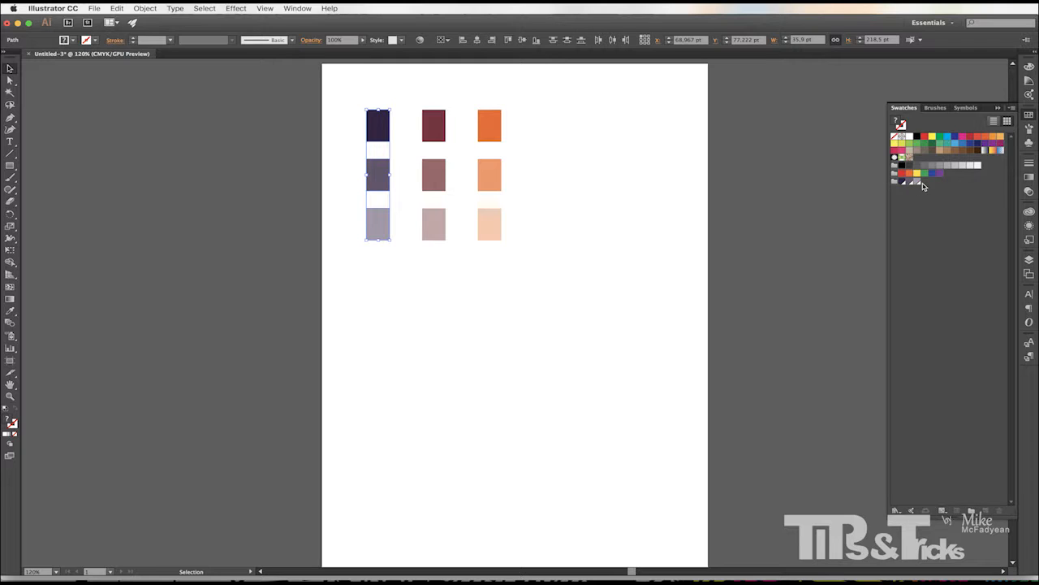
Create a new colour group named Plumbs from the selected middle column of tiles.
{"action": "left_click_drag", "start_coordinate": [409, 88], "coordinate": [470, 258]}
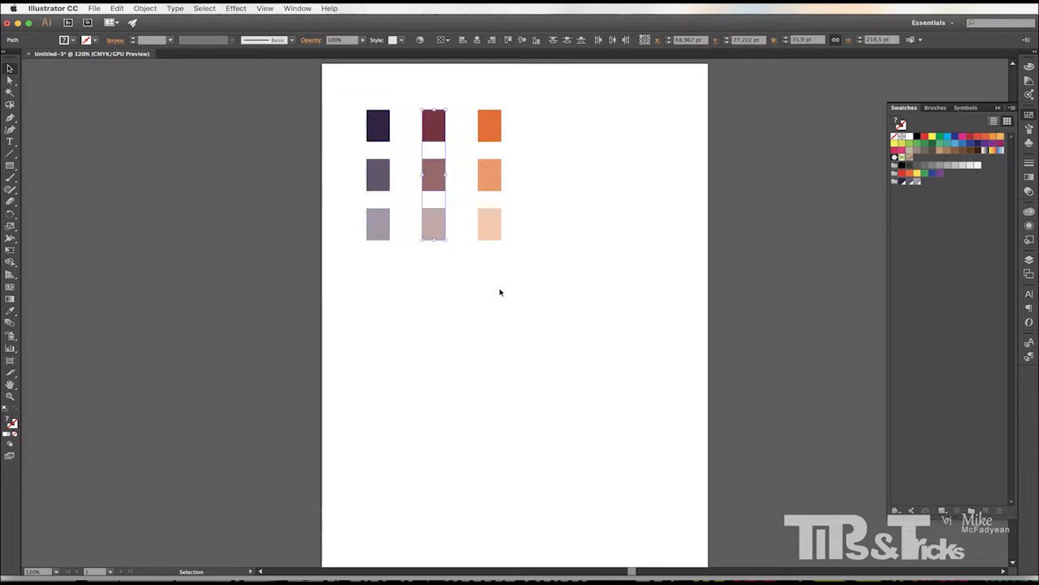
{"action": "left_click", "coordinate": [950, 510]}
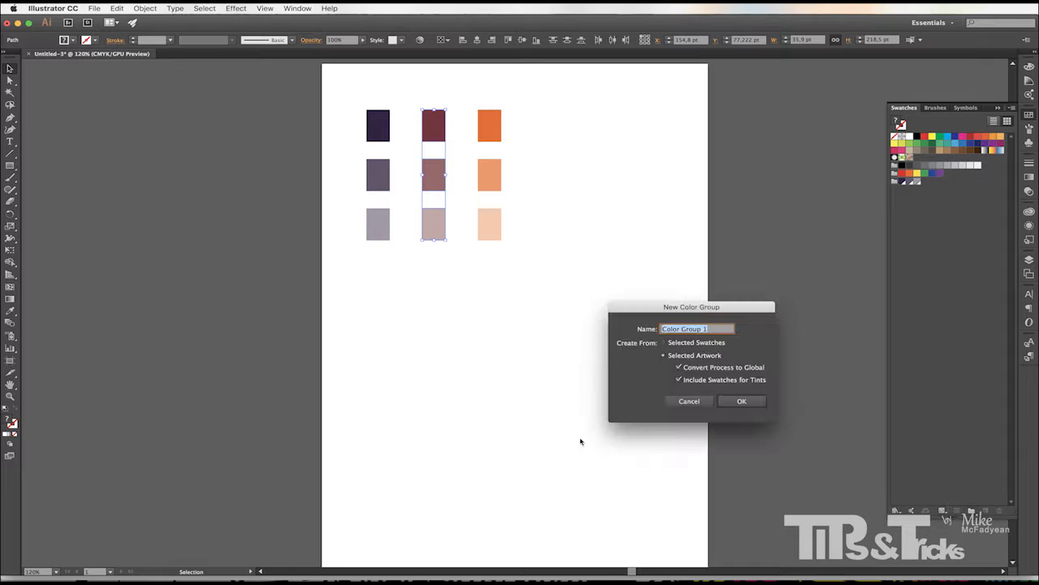
{"action": "type", "text": "Plumbs"}
{"action": "left_click", "coordinate": [744, 401]}
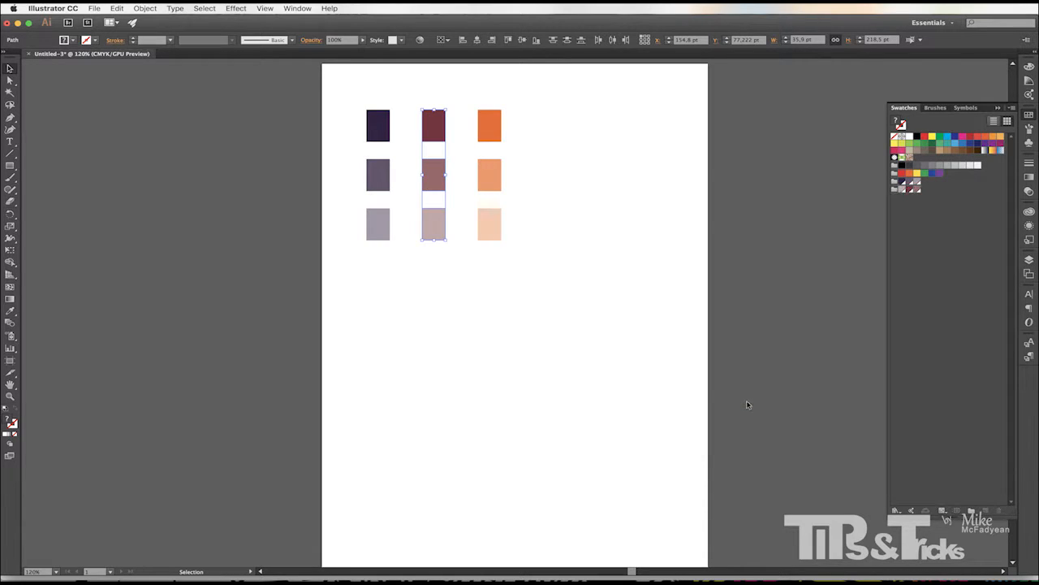
Create a new colour group named Tangerine from the selected right column of tiles.
{"action": "left_click_drag", "start_coordinate": [504, 102], "coordinate": [489, 259]}
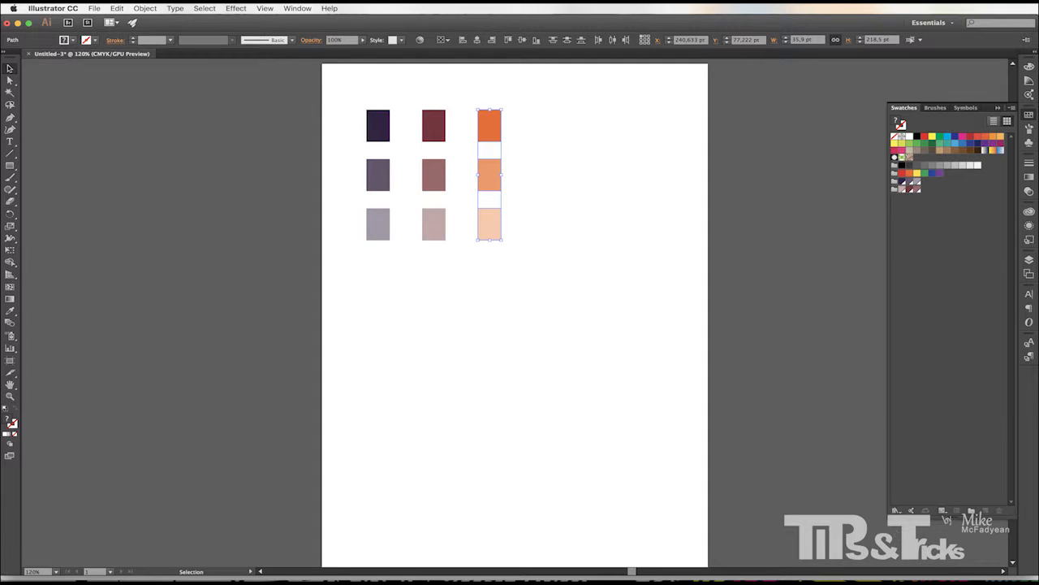
{"action": "left_click", "coordinate": [972, 511]}
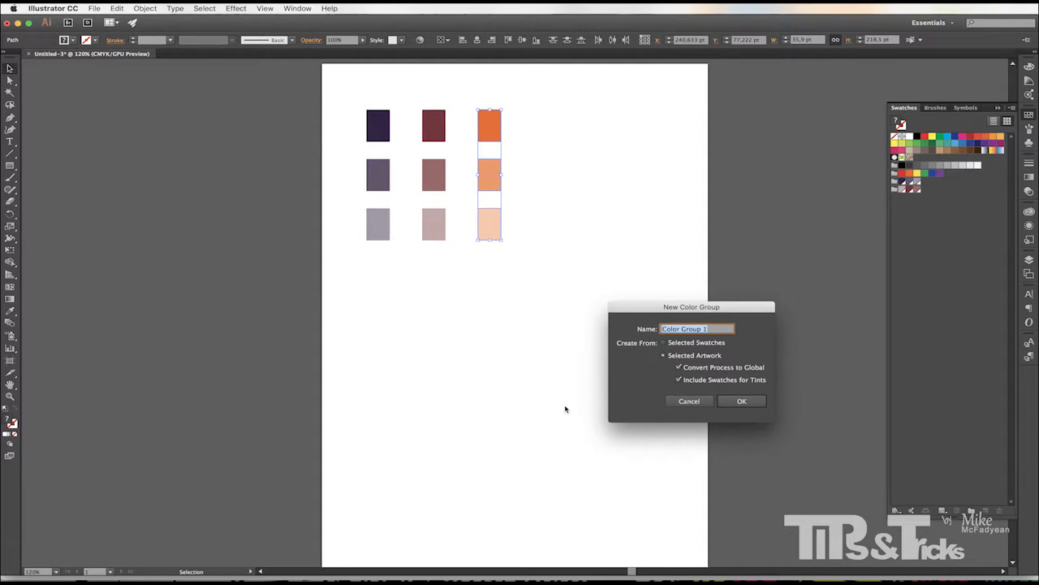
{"action": "type", "text": "Tangerine"}
{"action": "left_click", "coordinate": [746, 401]}
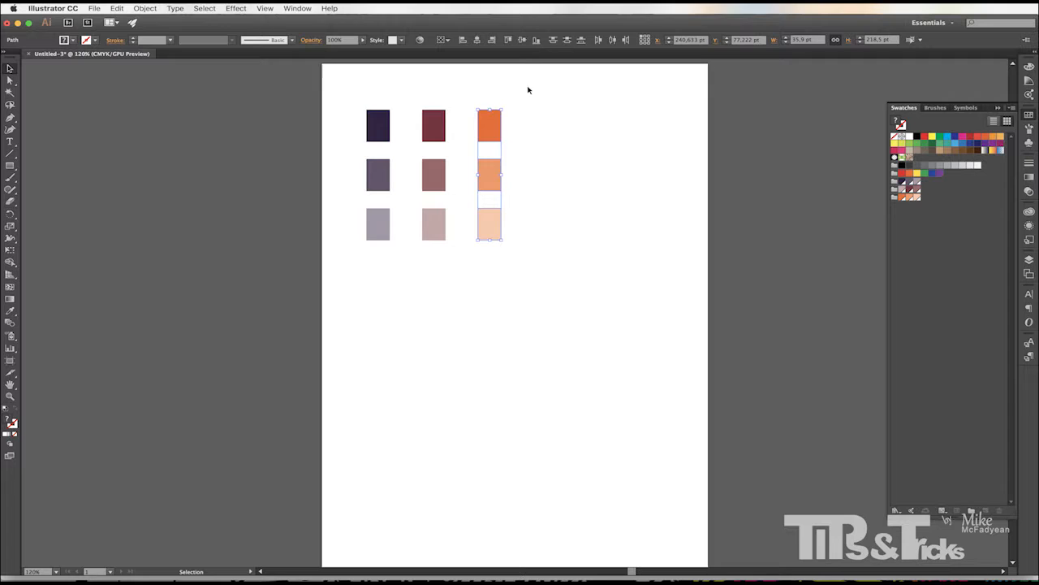
Move all nine tiles down to the bottom of the artboard.
{"action": "left_click_drag", "start_coordinate": [528, 90], "coordinate": [341, 296]}
{"action": "left_click", "coordinate": [503, 158]}
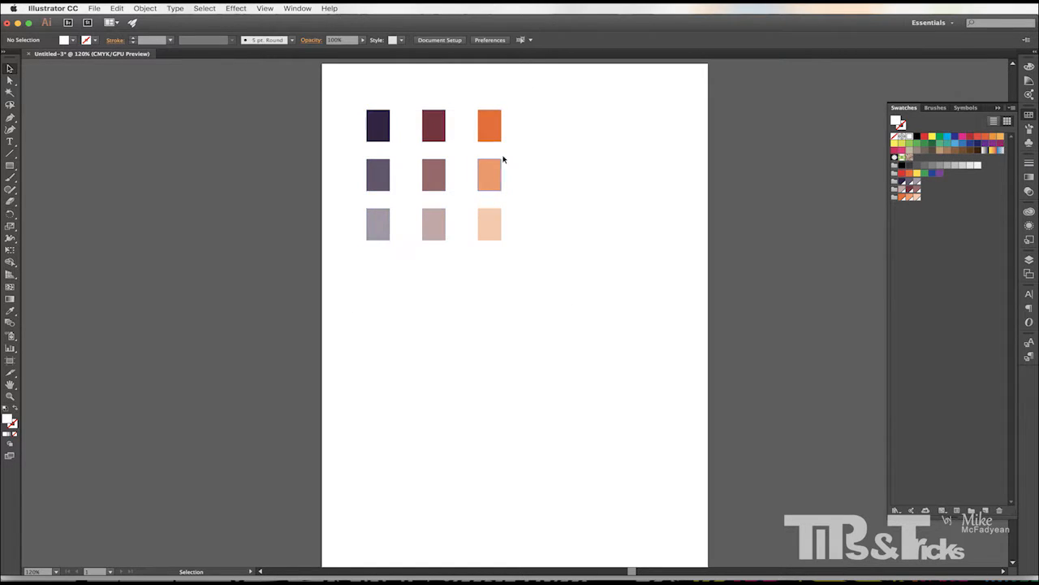
{"action": "left_click_drag", "start_coordinate": [518, 96], "coordinate": [333, 261]}
{"action": "left_click_drag", "start_coordinate": [431, 219], "coordinate": [423, 527]}
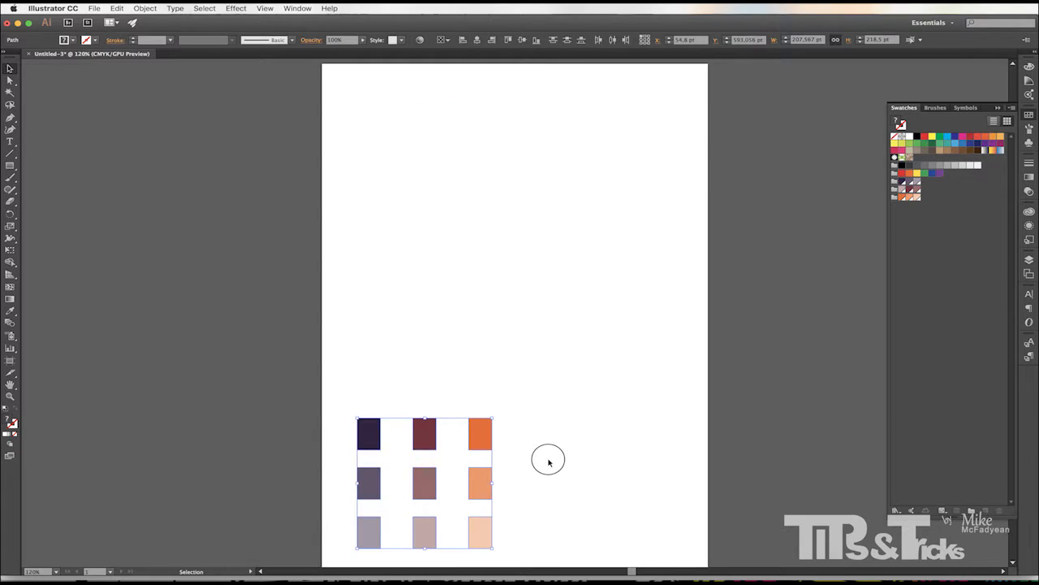
{"action": "left_click", "coordinate": [547, 458]}
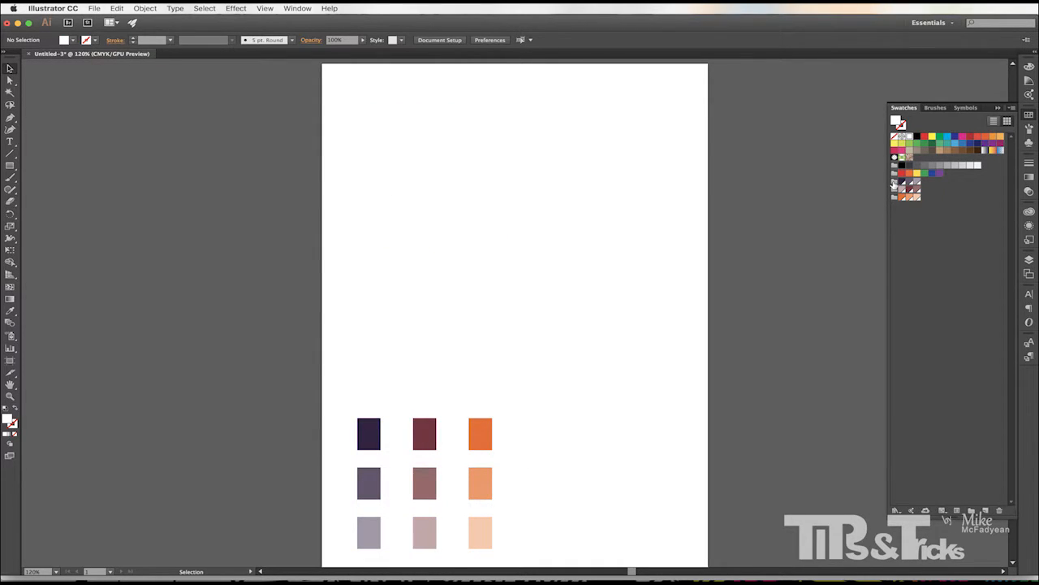
Select the three new colour groups and create a new library named Design Library.
{"action": "left_click", "coordinate": [895, 197]}
{"action": "left_click", "coordinate": [895, 182]}
{"action": "left_click", "coordinate": [895, 198], "text": "shift"}
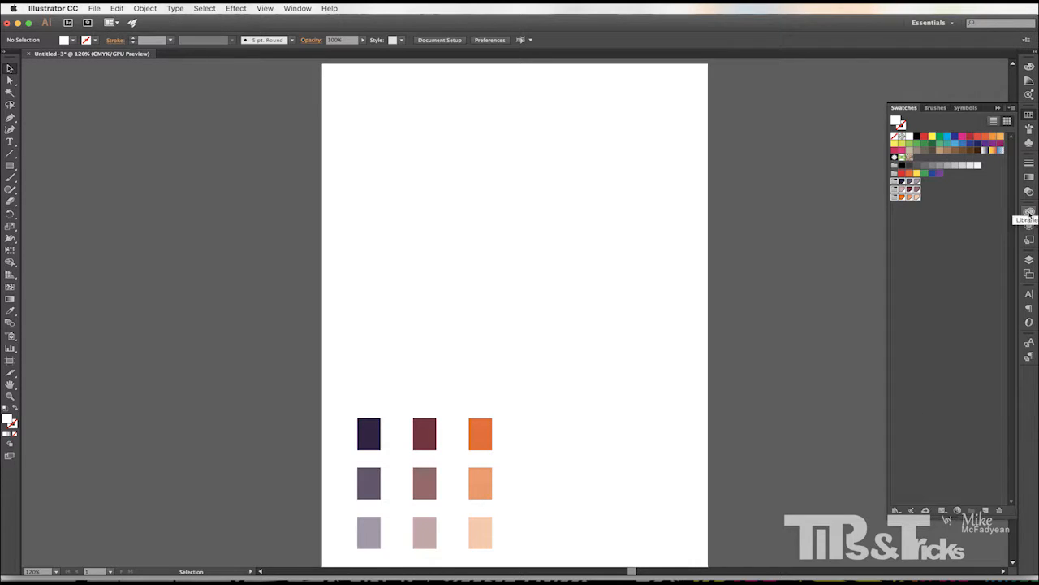
{"action": "left_click", "coordinate": [1029, 213]}
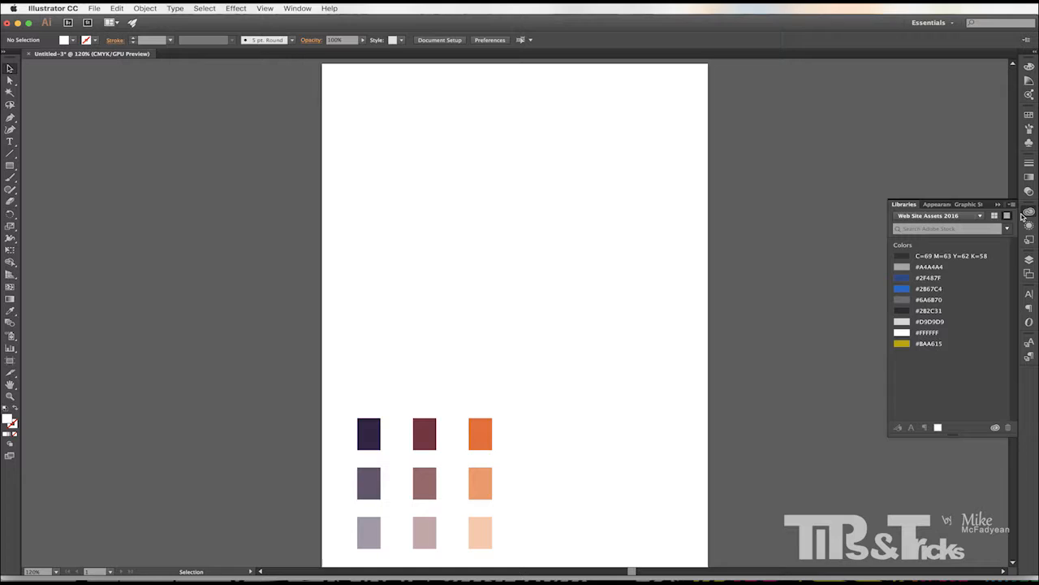
{"action": "left_click", "coordinate": [980, 216]}
{"action": "left_click", "coordinate": [920, 263]}
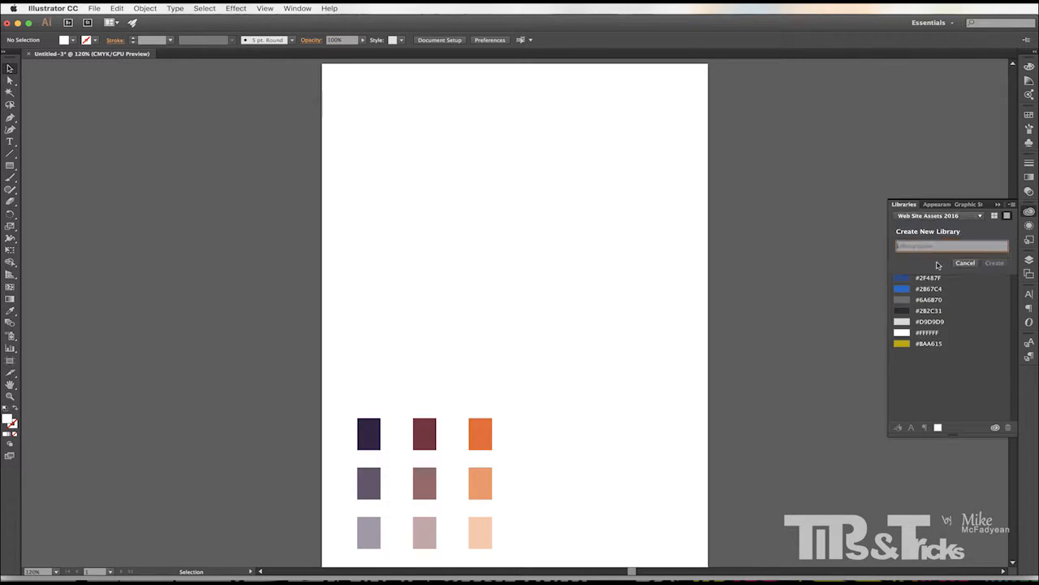
{"action": "type", "text": "T"}
{"action": "key", "text": "BackSpace"}
{"action": "key", "text": "BackSpace"}
{"action": "type", "text": "Design Li"}
{"action": "left_click", "coordinate": [994, 262]}
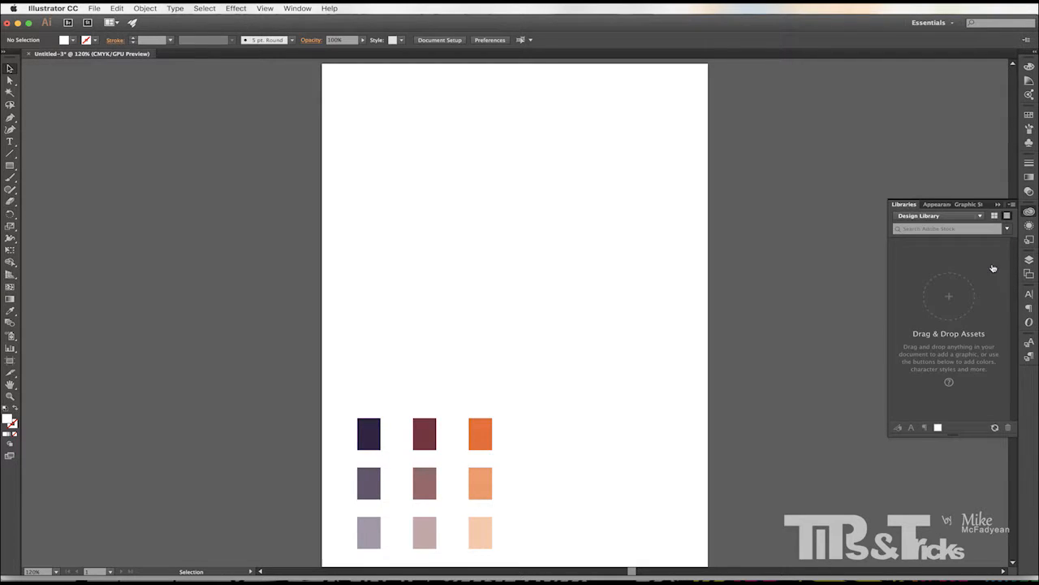
Add the selected colour groups to Design Library as colour themes.
{"action": "left_click", "coordinate": [1029, 115]}
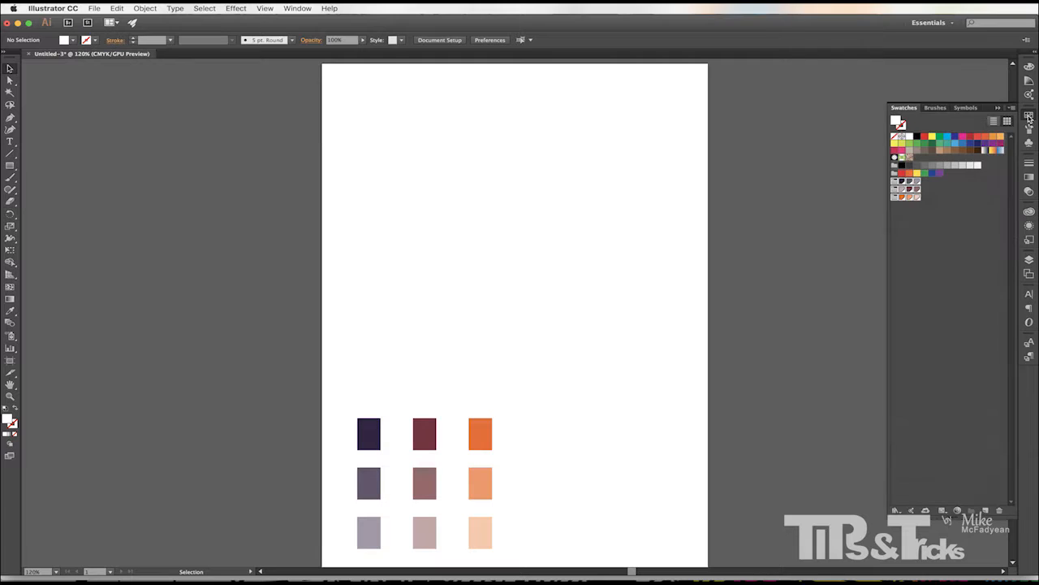
{"action": "left_click", "coordinate": [927, 512]}
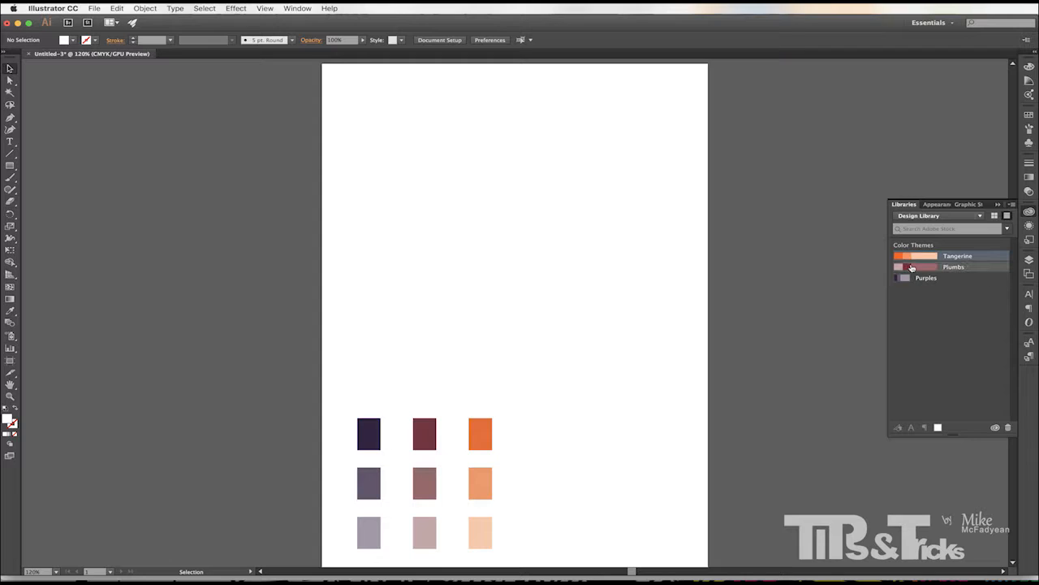
{"action": "mouse_move", "coordinate": [910, 272]}
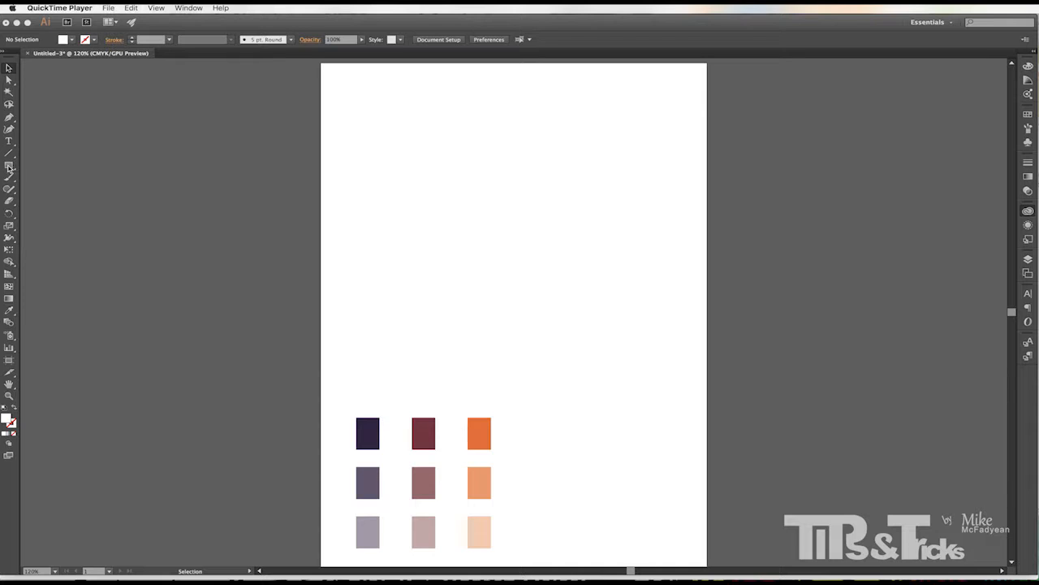
Open the Pathfinder panel and move it above the Libraries panel.
{"action": "left_click", "coordinate": [9, 168]}
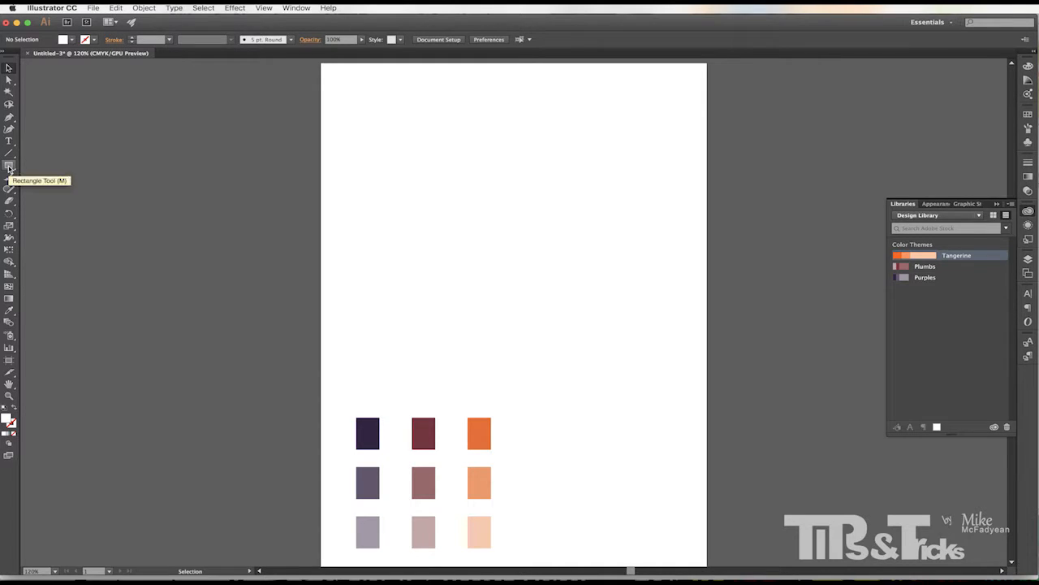
{"action": "key", "text": "shift+super+F9"}
{"action": "left_click_drag", "start_coordinate": [276, 201], "coordinate": [888, 104]}
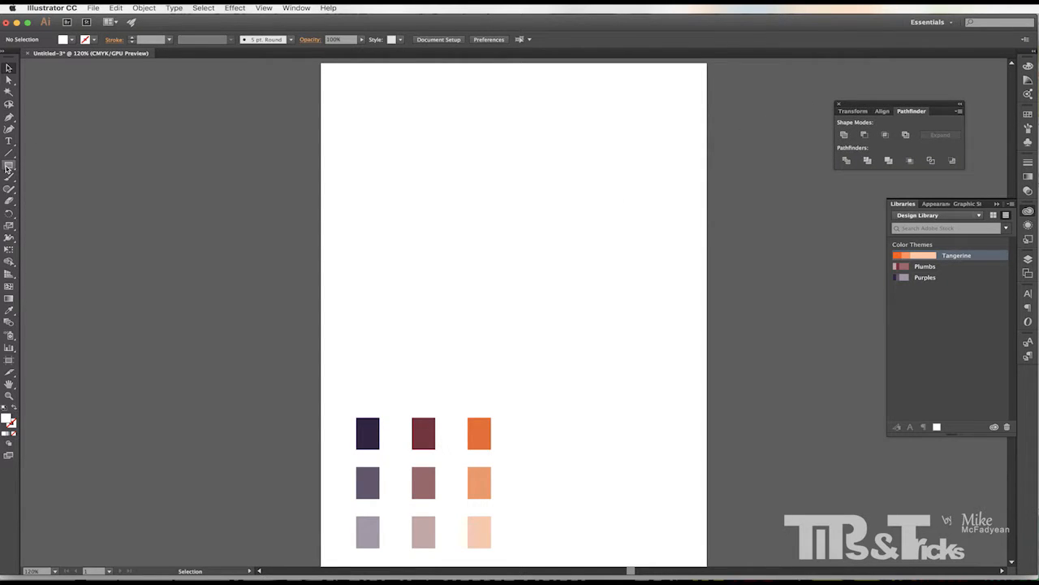
Draw a rectangle about 125 by 57.5 pt near the top of the page and fill it with black.
{"action": "left_click", "coordinate": [9, 165]}
{"action": "left_click_drag", "start_coordinate": [428, 182], "coordinate": [510, 216]}
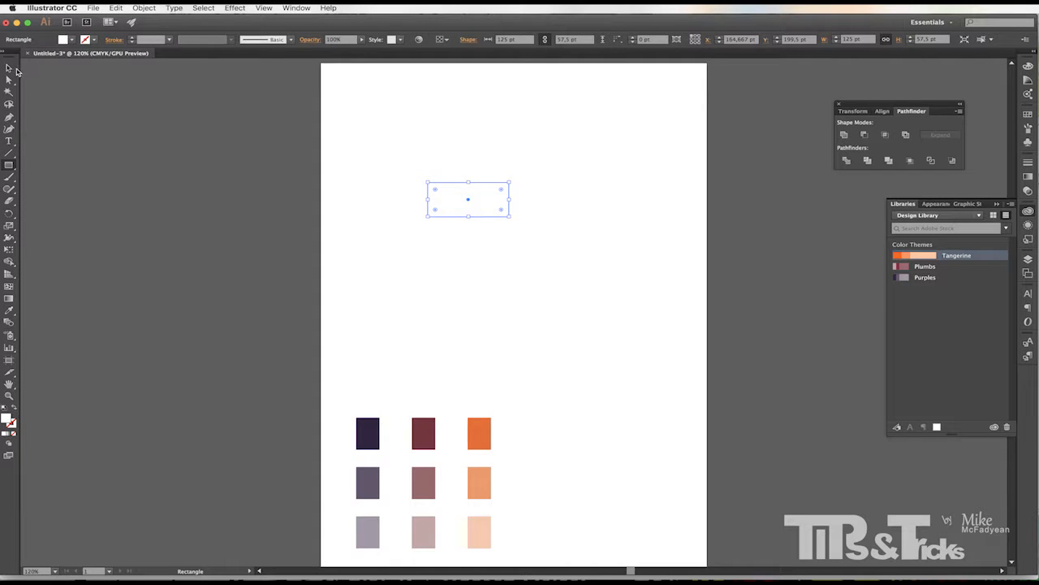
{"action": "left_click", "coordinate": [9, 69]}
{"action": "left_click", "coordinate": [72, 39]}
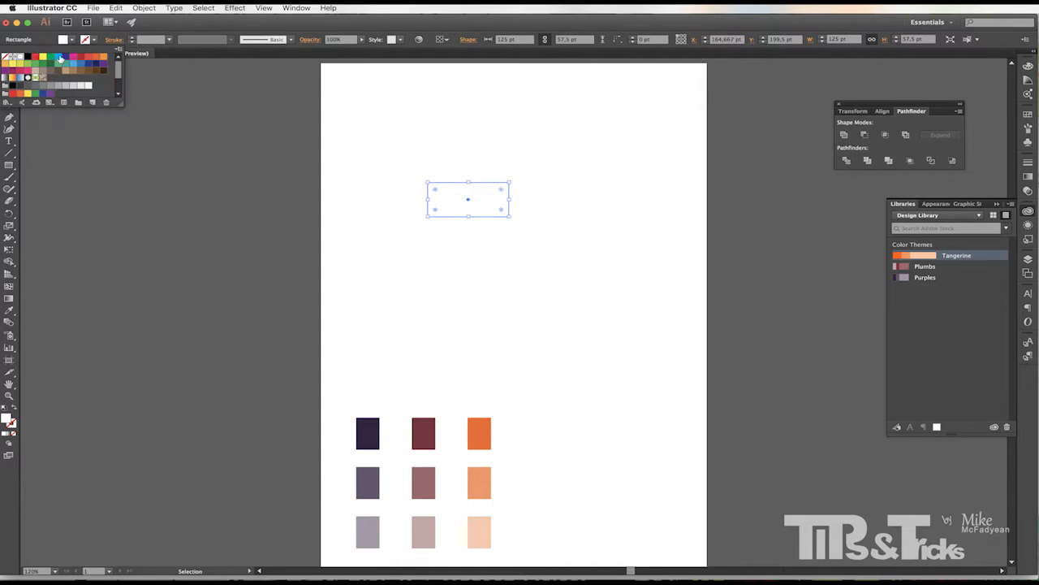
{"action": "left_click", "coordinate": [27, 56]}
Round the rectangle's corners to about 21.3 pt.
{"action": "left_click", "coordinate": [436, 191]}
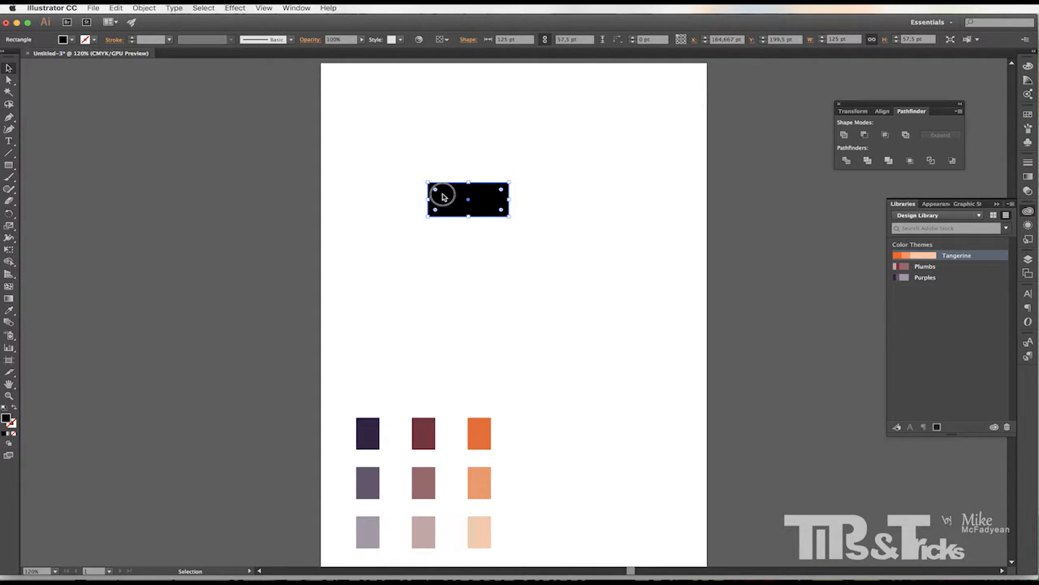
{"action": "left_click_drag", "start_coordinate": [436, 191], "coordinate": [443, 199]}
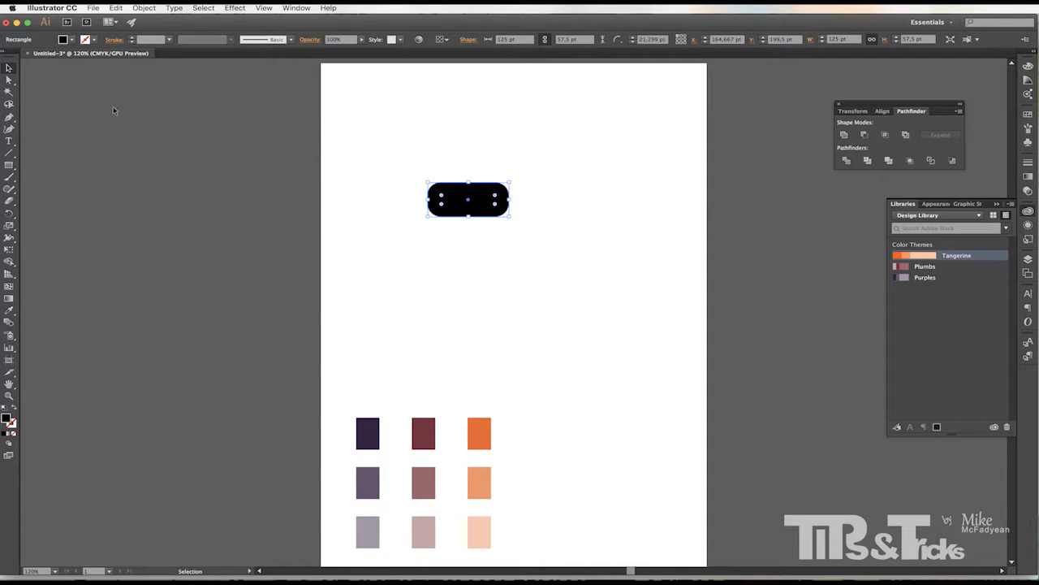
Move the rectangle's right corner anchors outward 10 pt up and down so the right end flares.
{"action": "left_click", "coordinate": [9, 78]}
{"action": "left_click_drag", "start_coordinate": [561, 156], "coordinate": [481, 203]}
{"action": "key", "text": "Delete"}
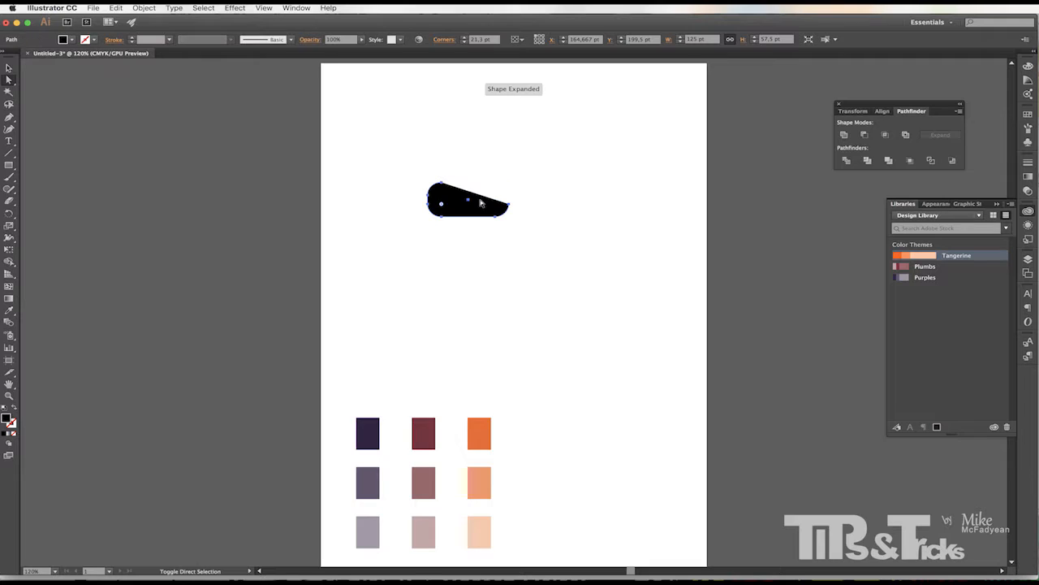
{"action": "key", "text": "super+z"}
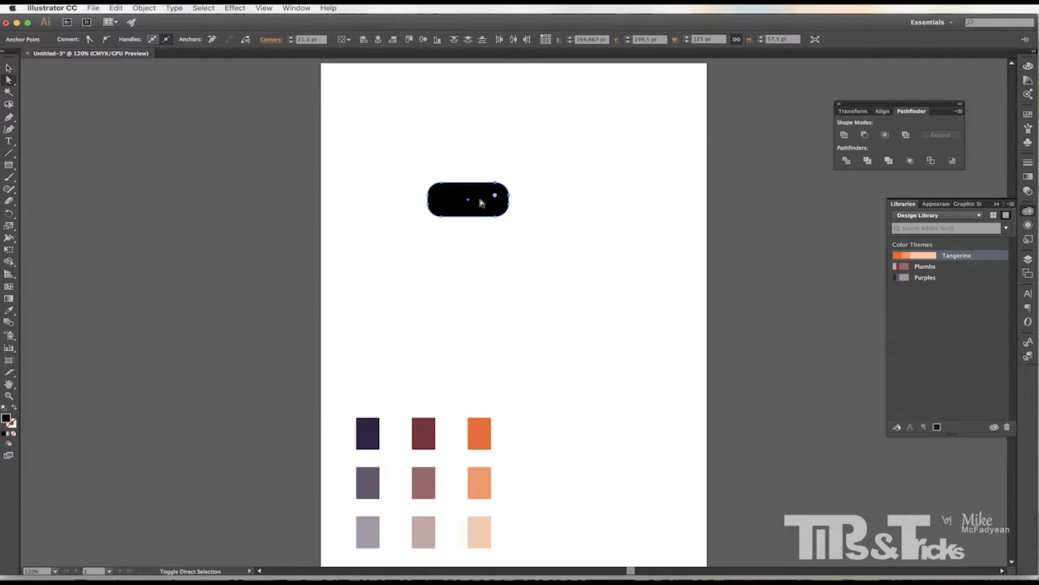
{"action": "key", "text": "shift+Up"}
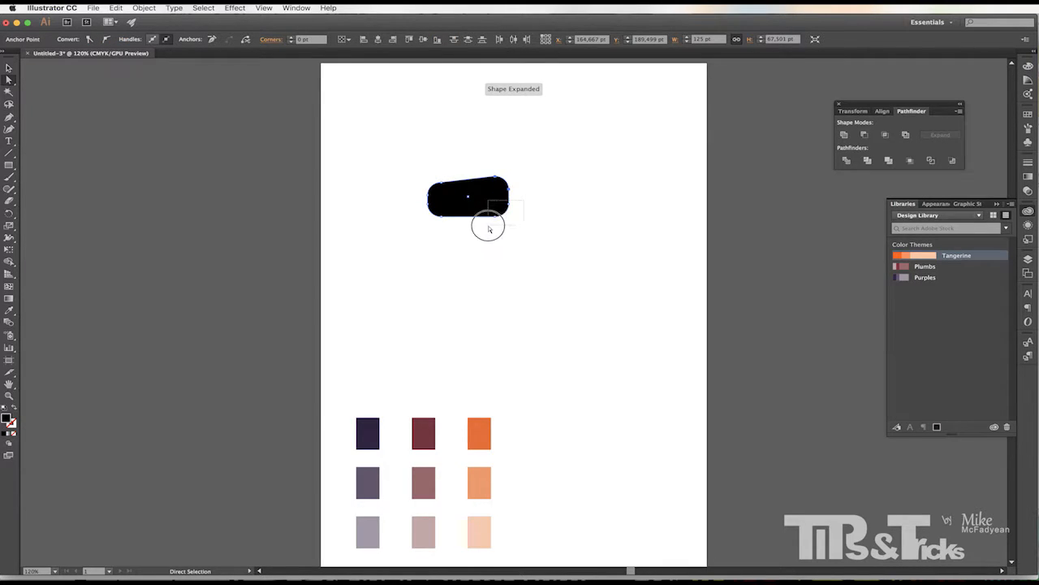
{"action": "key", "text": "shift+Down"}
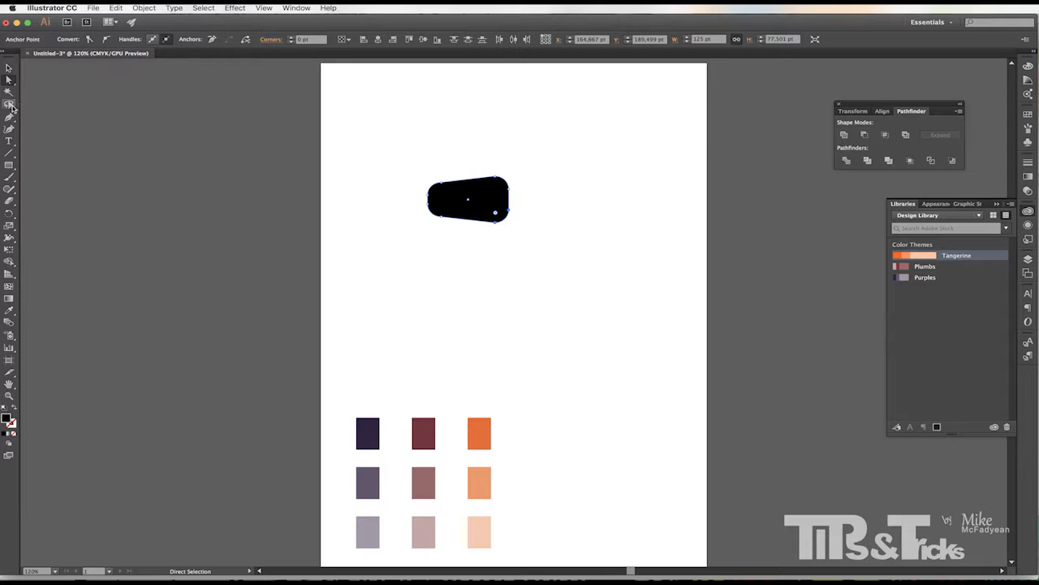
Draw a small rectangle about 42 by 36 pt inside the black shape.
{"action": "left_click", "coordinate": [8, 164]}
{"action": "left_click_drag", "start_coordinate": [464, 189], "coordinate": [493, 213]}
{"action": "left_click", "coordinate": [8, 68]}
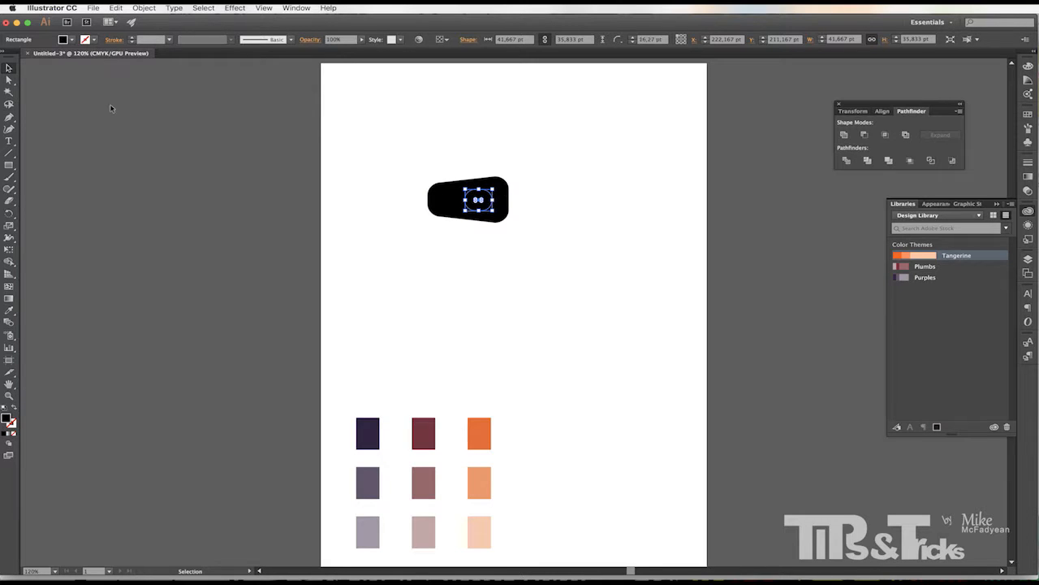
Centre the small rectangle on the black shape both horizontally and vertically.
{"action": "left_click_drag", "start_coordinate": [408, 163], "coordinate": [527, 252]}
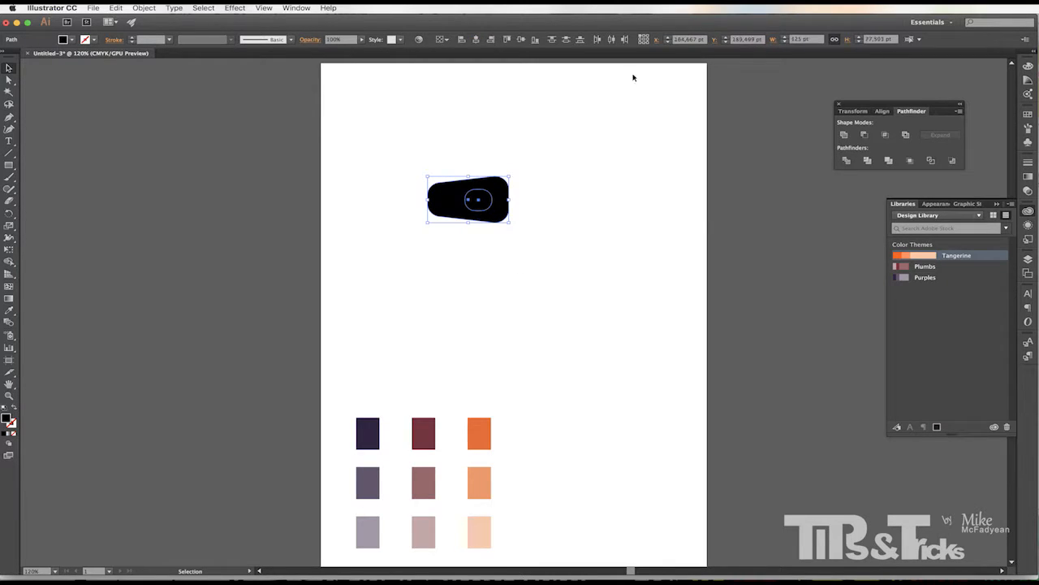
{"action": "left_click", "coordinate": [476, 39]}
{"action": "left_click", "coordinate": [521, 40]}
{"action": "left_click", "coordinate": [586, 195]}
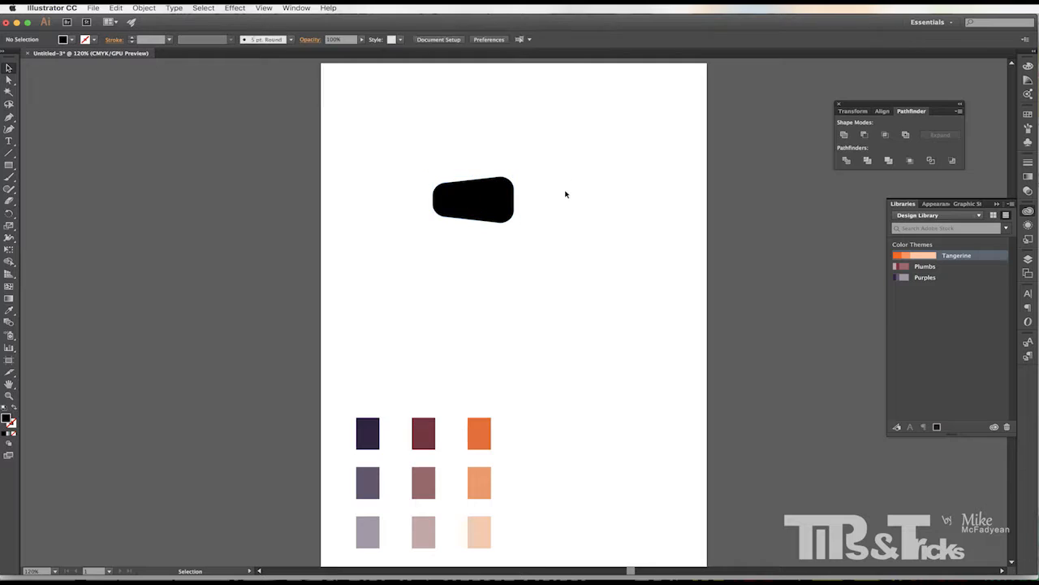
Nudge the small rectangle right and subtract it from the black shape to cut a hole.
{"action": "left_click", "coordinate": [474, 203]}
{"action": "key", "text": "Right"}
{"action": "key", "text": "Right"}
{"action": "key", "text": "Right"}
{"action": "key", "text": "Right"}
{"action": "key", "text": "Right"}
{"action": "key", "text": "Right"}
{"action": "key", "text": "Right"}
{"action": "key", "text": "Right"}
{"action": "key", "text": "Right"}
{"action": "key", "text": "Right"}
{"action": "key", "text": "Right"}
{"action": "key", "text": "Right"}
{"action": "key", "text": "Right"}
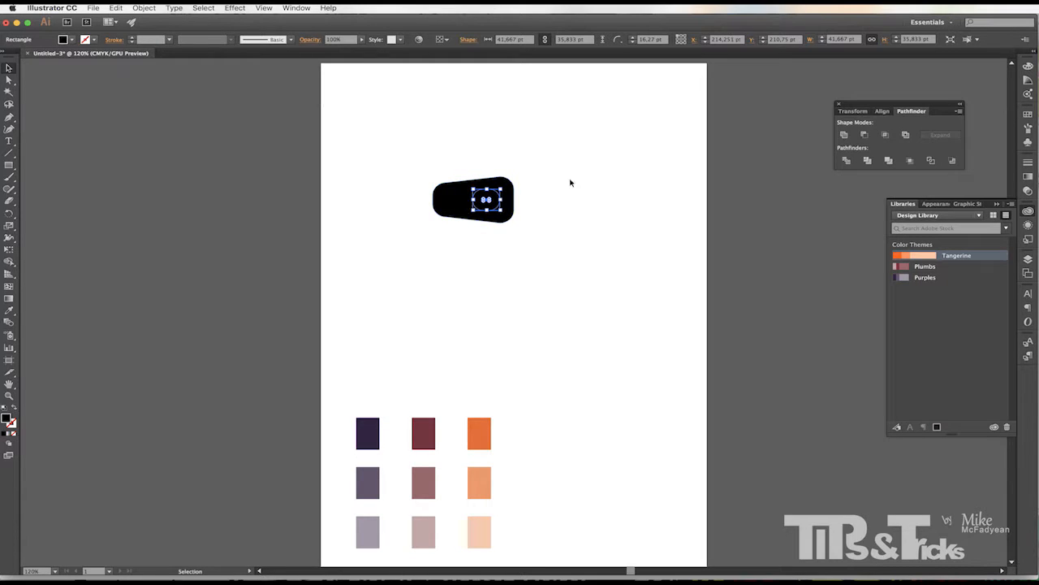
{"action": "left_click_drag", "start_coordinate": [558, 165], "coordinate": [427, 242]}
{"action": "left_click", "coordinate": [864, 135]}
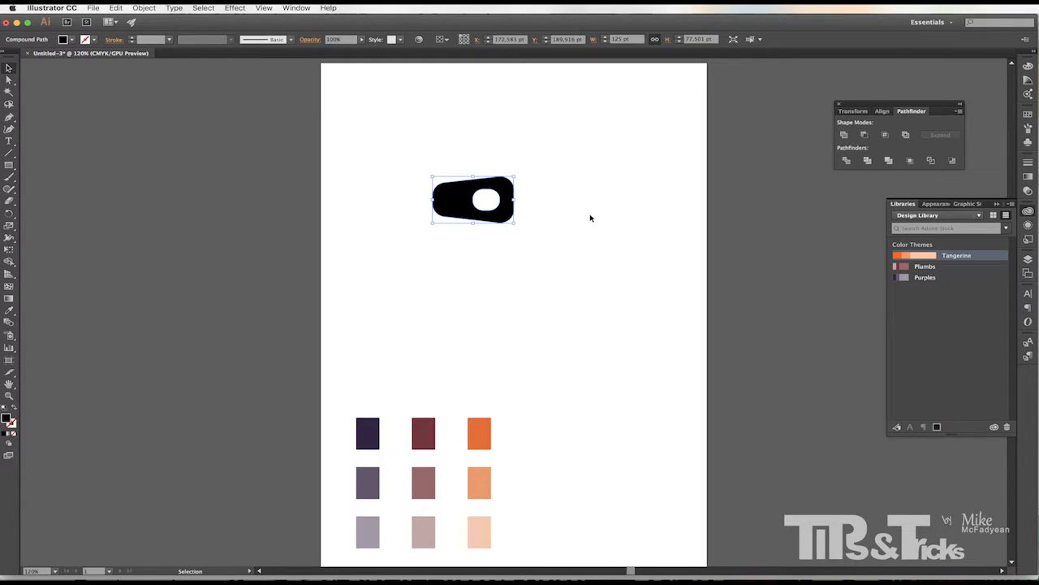
Move the holed tapered shape to the right on the page.
{"action": "left_click", "coordinate": [592, 216]}
{"action": "left_click_drag", "start_coordinate": [455, 215], "coordinate": [574, 211]}
{"action": "left_click", "coordinate": [312, 208]}
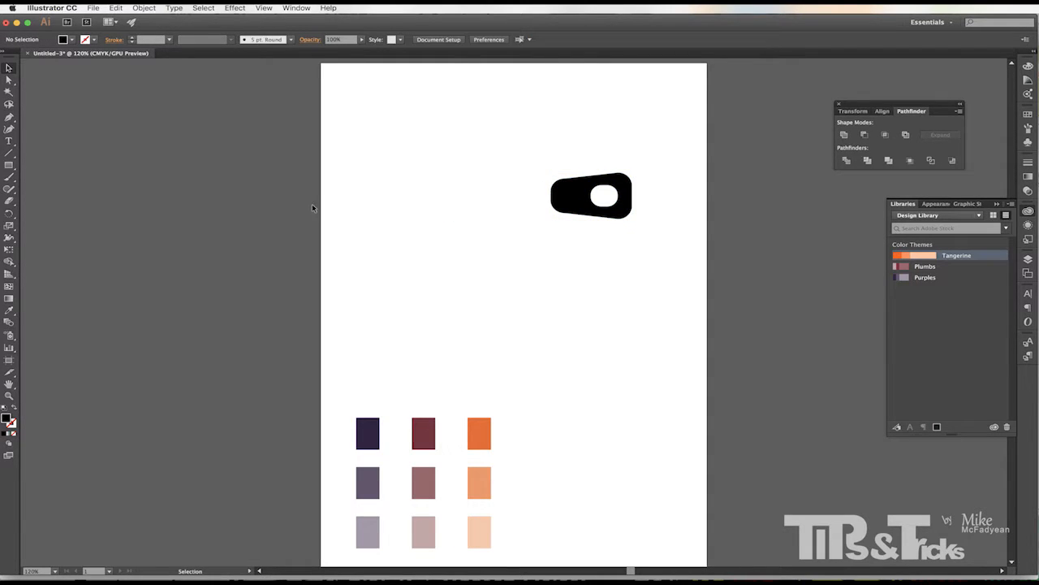
Draw a black square about 68.3 pt and round its corners to about 20.6 pt.
{"action": "left_click", "coordinate": [9, 165]}
{"action": "left_click_drag", "start_coordinate": [364, 177], "coordinate": [409, 218]}
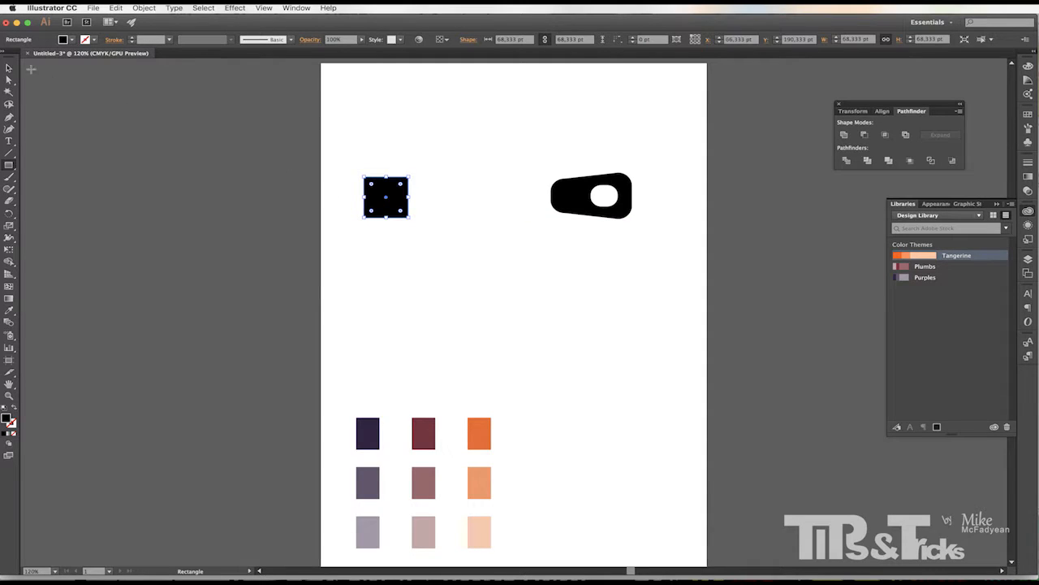
{"action": "key", "text": "v"}
{"action": "left_click_drag", "start_coordinate": [370, 187], "coordinate": [393, 191]}
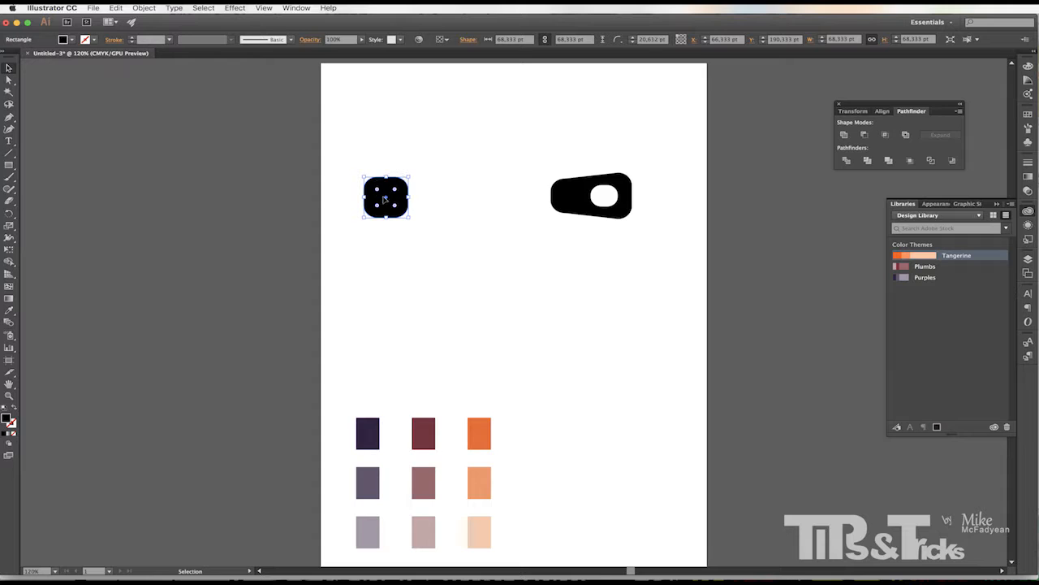
{"action": "left_click", "coordinate": [173, 152]}
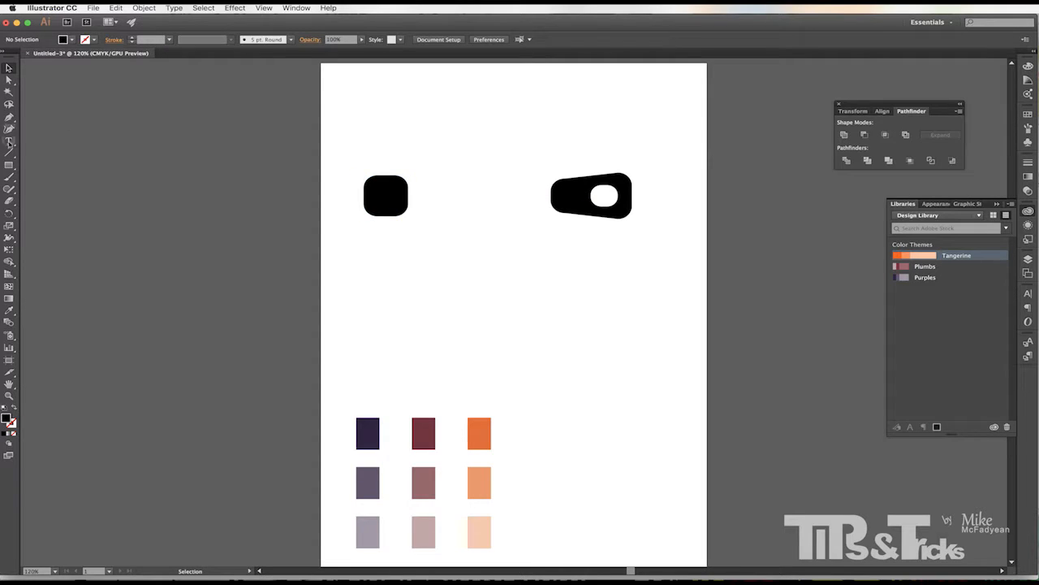
Draw a narrow rectangle about 12.5 by 40.8 pt and duplicate it offset down and right.
{"action": "left_click", "coordinate": [9, 165]}
{"action": "left_click_drag", "start_coordinate": [437, 175], "coordinate": [446, 200]}
{"action": "left_click", "coordinate": [9, 67]}
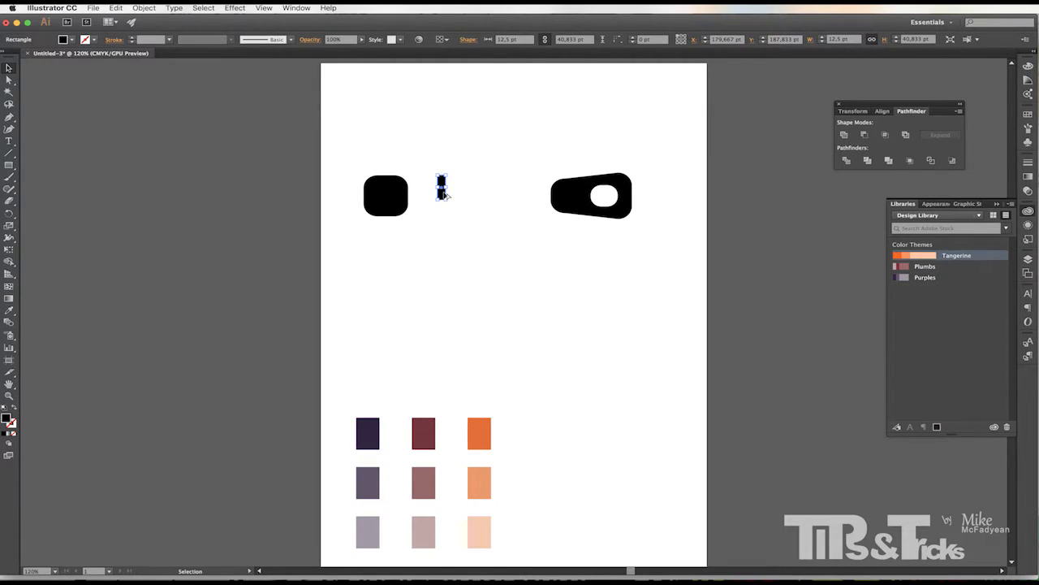
{"action": "left_click_drag", "start_coordinate": [446, 195], "coordinate": [456, 207]}
{"action": "left_click", "coordinate": [415, 212]}
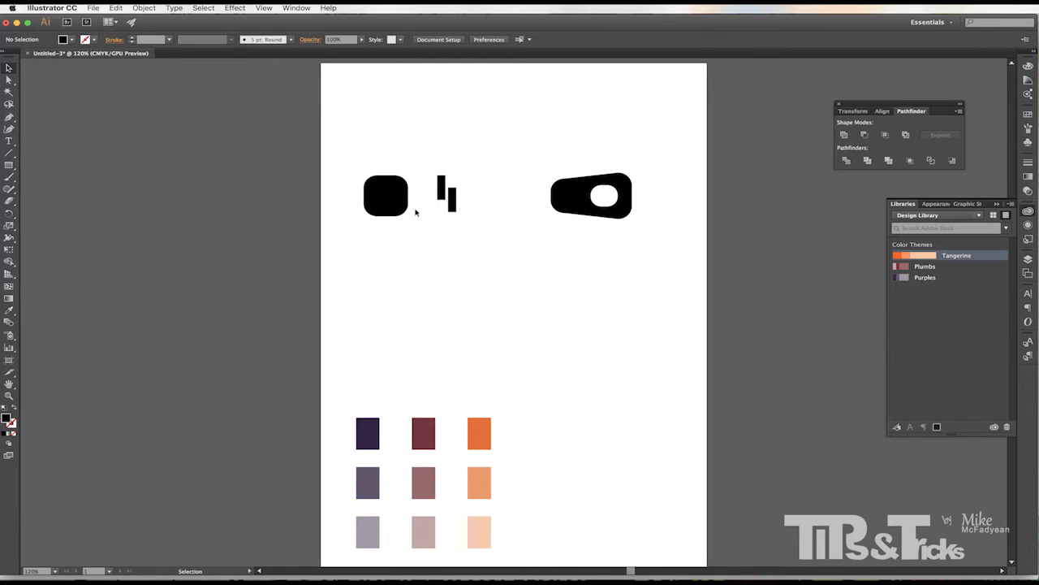
Move the tapered shape closer to the bars and align all three pieces on their vertical centres.
{"action": "left_click_drag", "start_coordinate": [428, 168], "coordinate": [483, 236]}
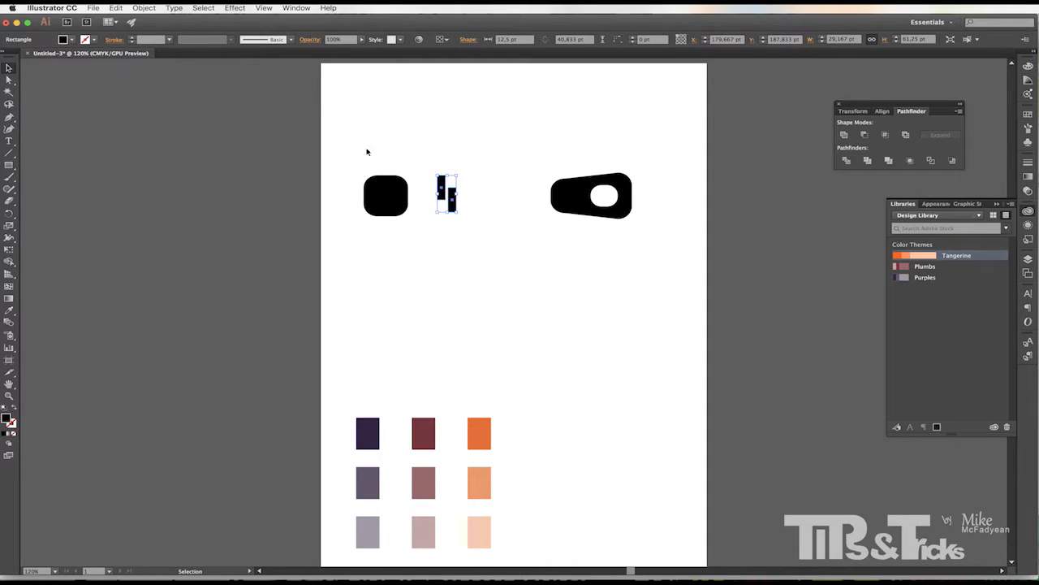
{"action": "left_click_drag", "start_coordinate": [575, 195], "coordinate": [512, 195]}
{"action": "left_click_drag", "start_coordinate": [325, 155], "coordinate": [599, 252]}
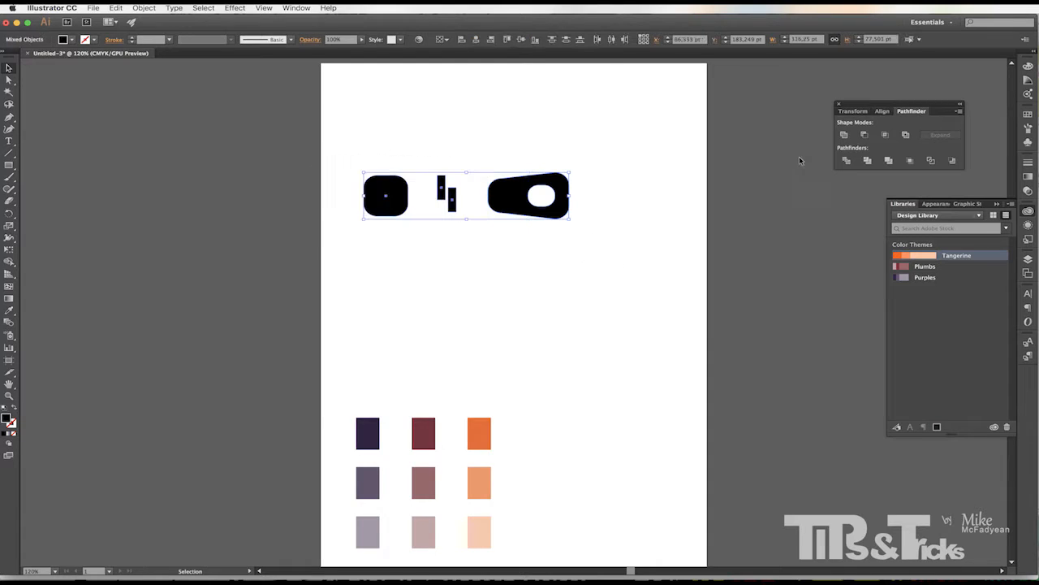
{"action": "left_click", "coordinate": [520, 39]}
Move the three pieces down the page just above the colour swatches.
{"action": "left_click_drag", "start_coordinate": [507, 201], "coordinate": [500, 367]}
{"action": "left_click", "coordinate": [601, 302]}
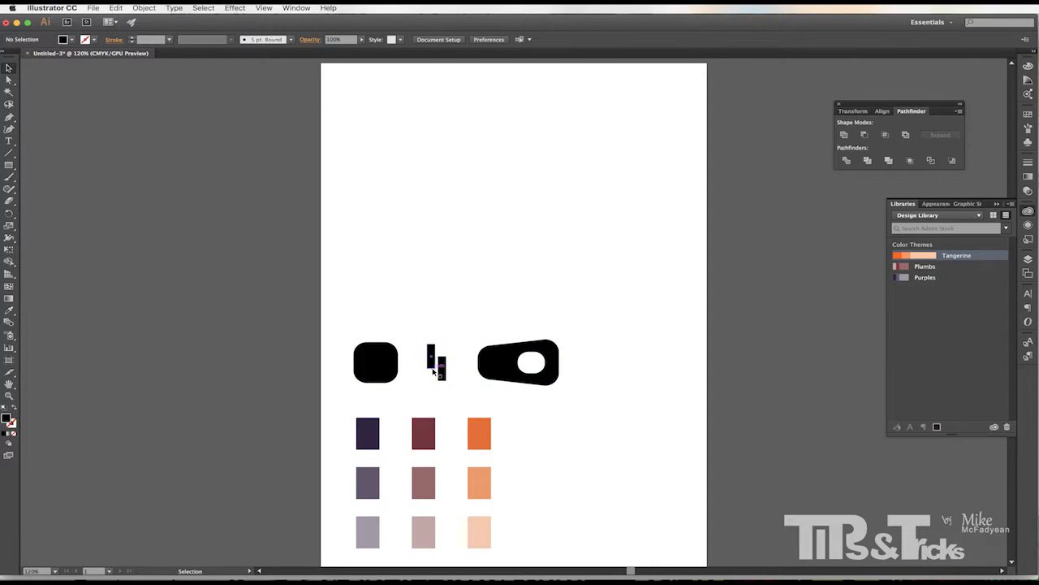
Turn the rounded square into a pattern swatch named Zipper Head.
{"action": "left_click", "coordinate": [1028, 114]}
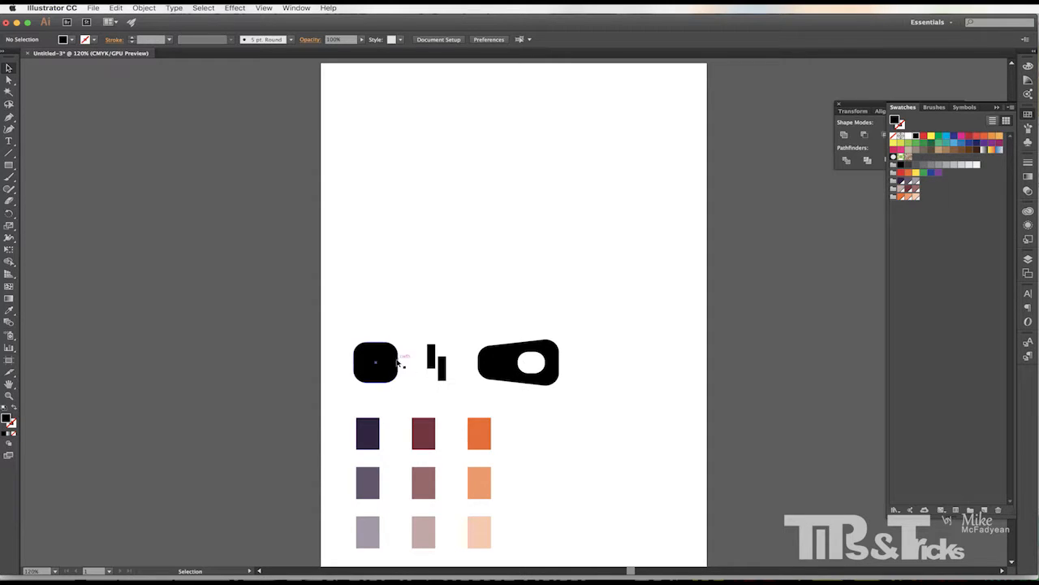
{"action": "left_click", "coordinate": [393, 356]}
{"action": "left_click_drag", "start_coordinate": [393, 355], "coordinate": [934, 213]}
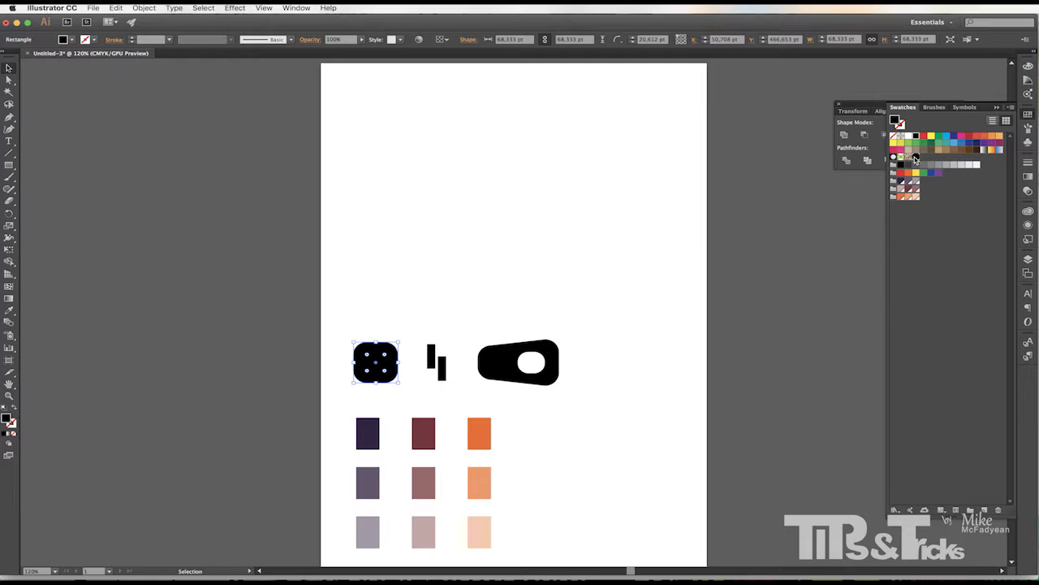
{"action": "double_click", "coordinate": [915, 158]}
{"action": "left_click", "coordinate": [154, 123]}
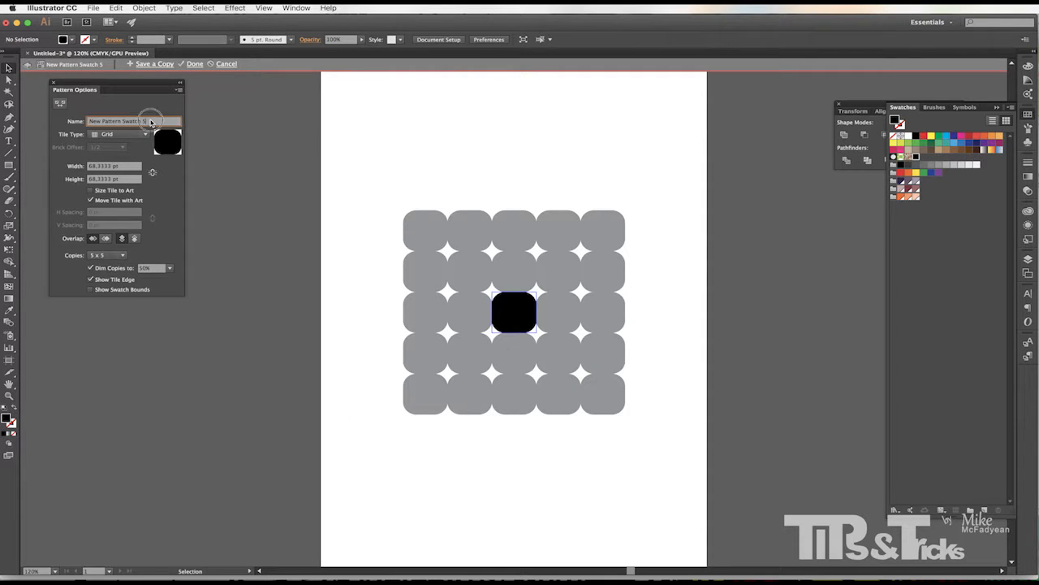
{"action": "type", "text": "Zipper Head"}
{"action": "key", "text": "Return"}
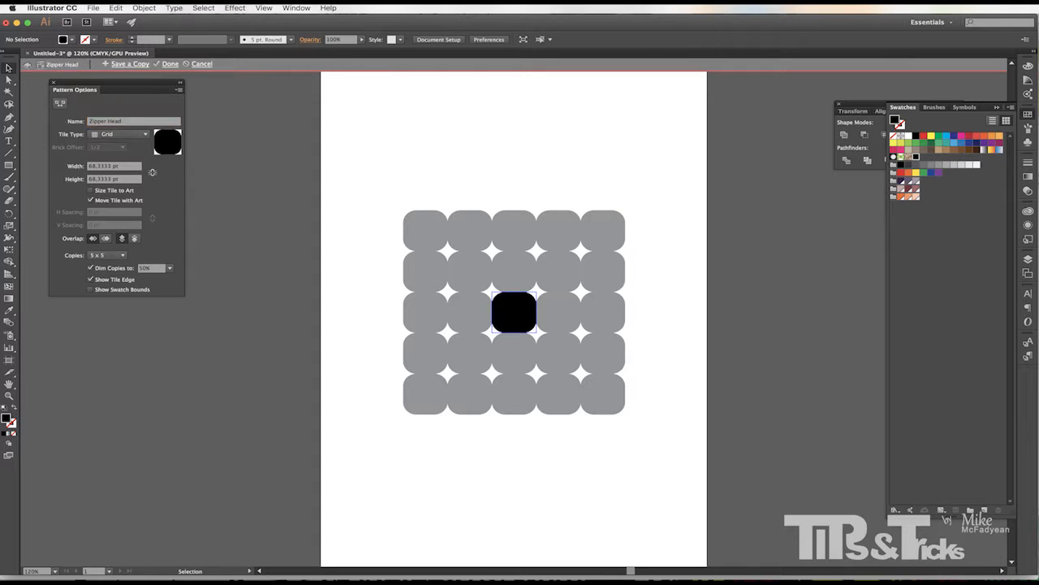
{"action": "left_click", "coordinate": [170, 65]}
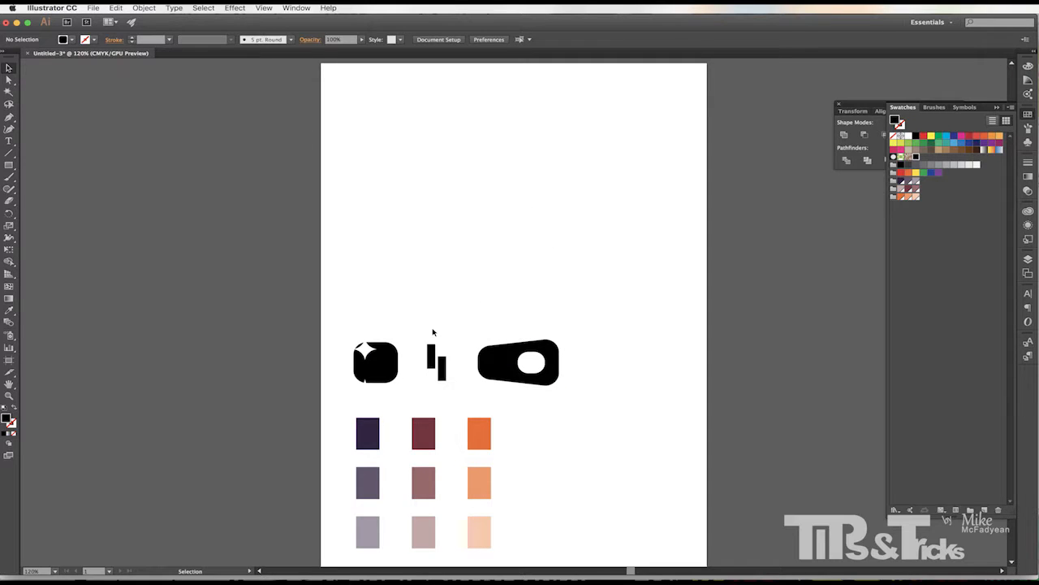
Turn the pair of bars into a pattern swatch named Zipper Line.
{"action": "left_click_drag", "start_coordinate": [460, 332], "coordinate": [917, 162]}
{"action": "double_click", "coordinate": [922, 157]}
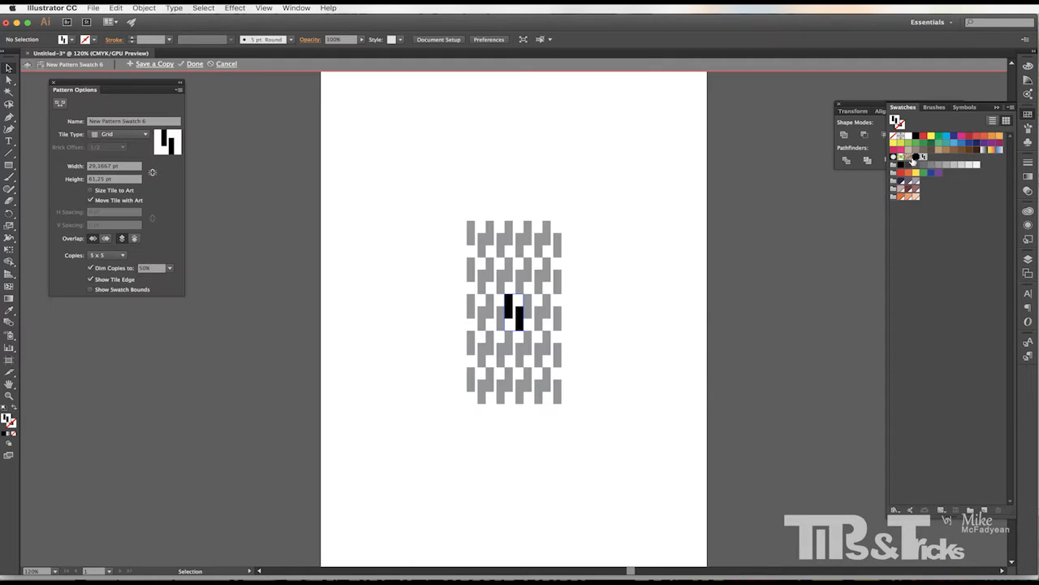
{"action": "left_click", "coordinate": [150, 121]}
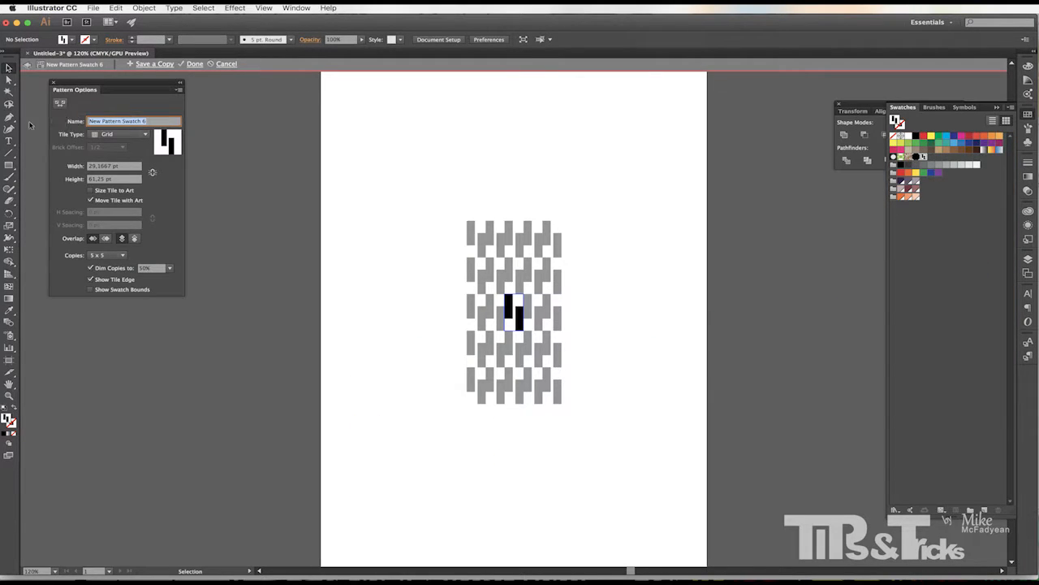
{"action": "type", "text": "Zipper Line"}
{"action": "key", "text": "Return"}
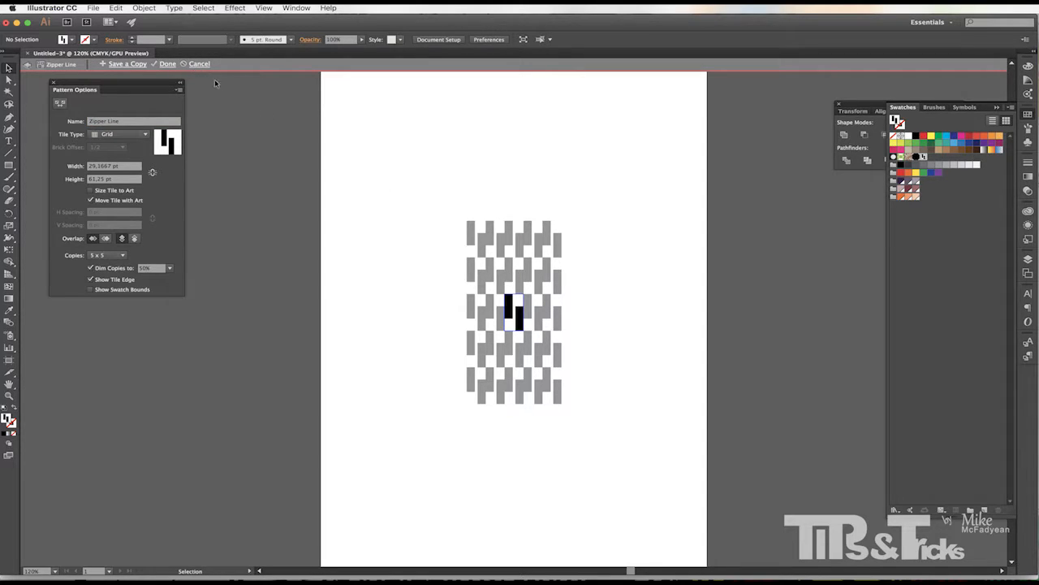
{"action": "left_click", "coordinate": [167, 64]}
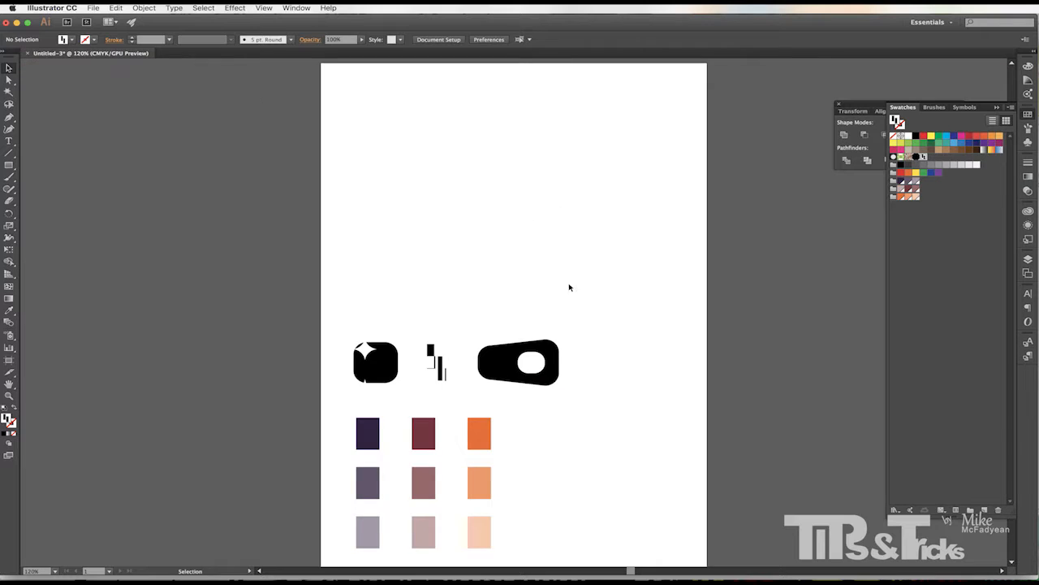
Turn the tapered shape with the hole into a pattern swatch named Zipper Tail.
{"action": "left_click", "coordinate": [478, 393]}
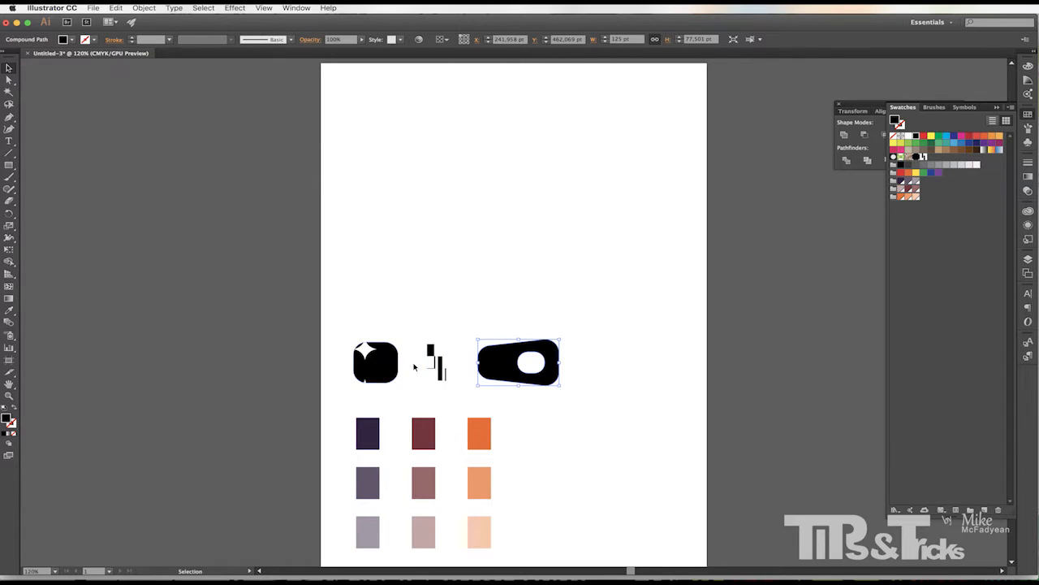
{"action": "left_click_drag", "start_coordinate": [709, 327], "coordinate": [943, 220]}
{"action": "double_click", "coordinate": [931, 158]}
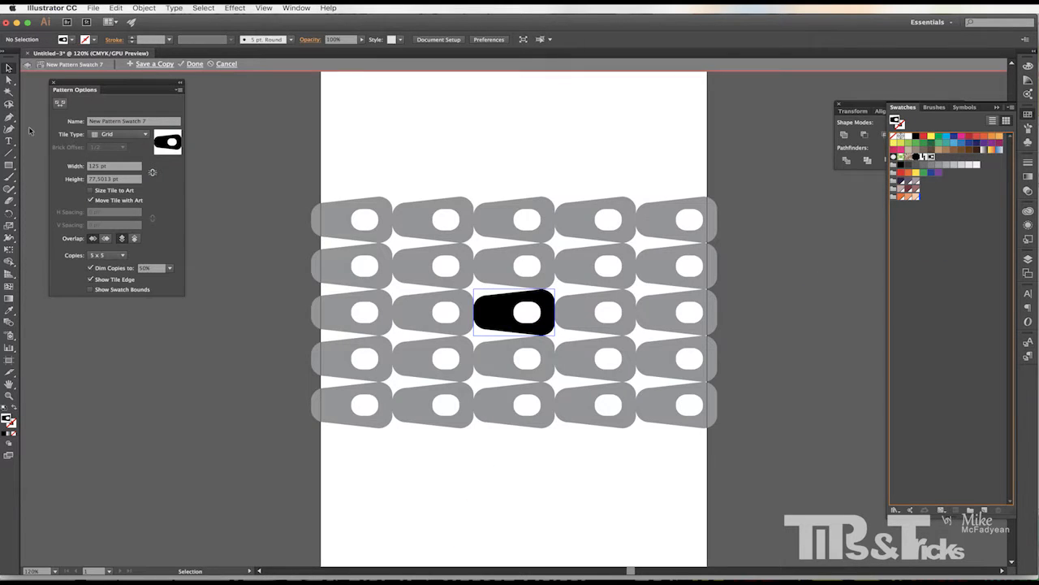
{"action": "left_click", "coordinate": [122, 124]}
{"action": "left_click_drag", "start_coordinate": [149, 121], "coordinate": [73, 119]}
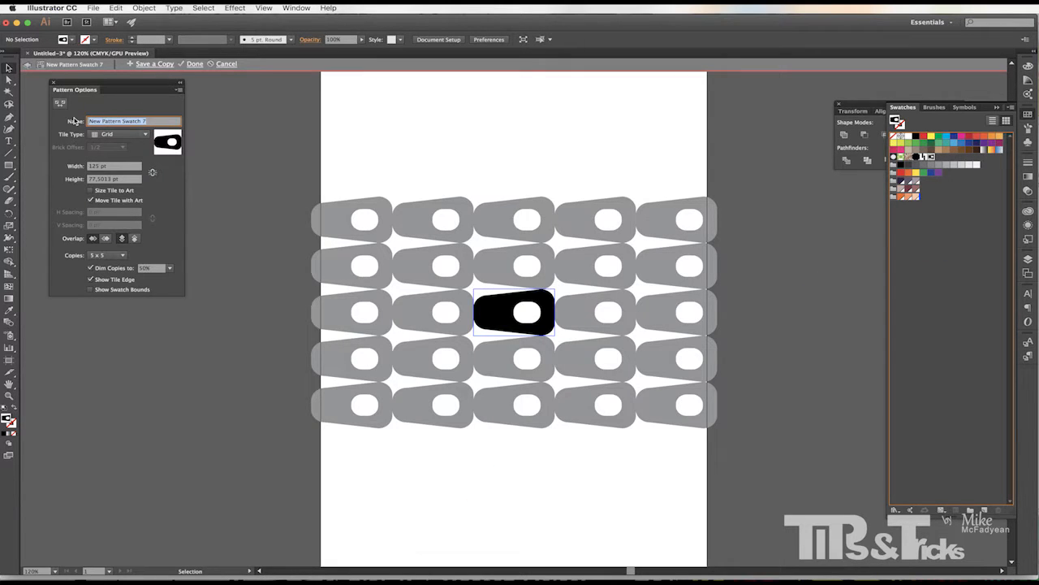
{"action": "type", "text": "Zipper"}
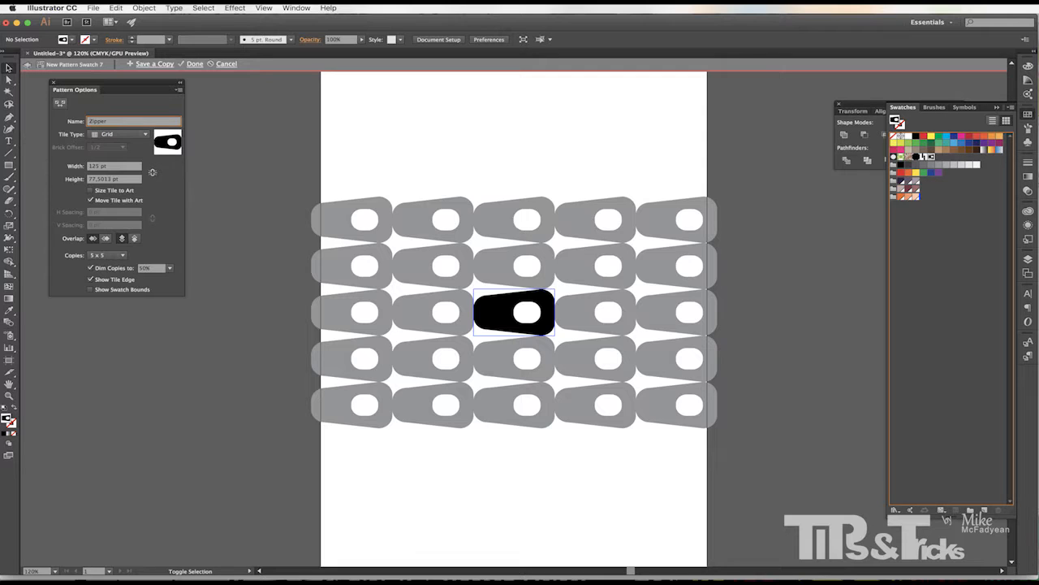
{"action": "type", "text": " Tail"}
{"action": "left_click", "coordinate": [195, 64]}
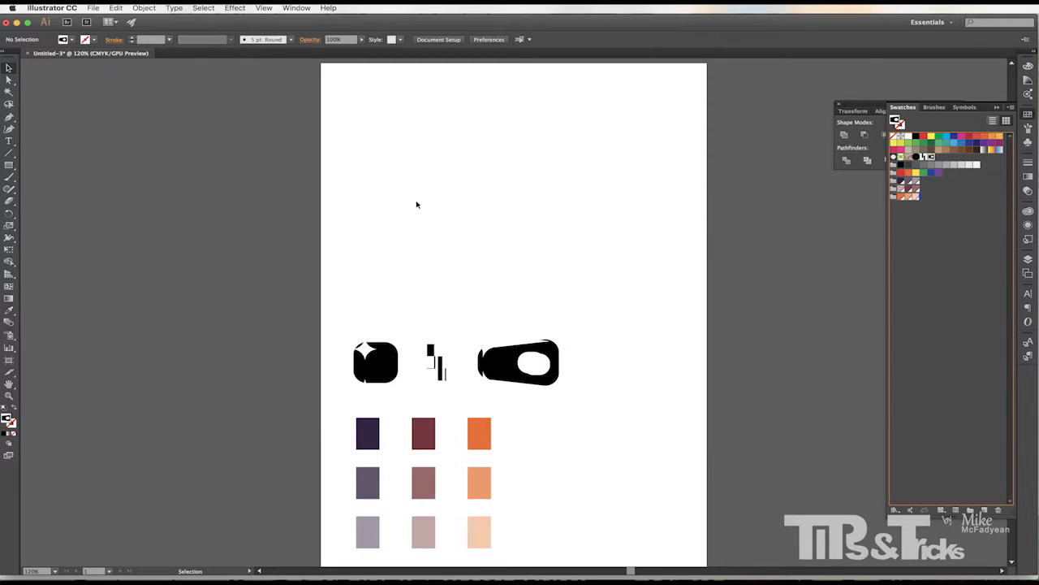
Delete the three source shapes from the artboard.
{"action": "left_click_drag", "start_coordinate": [647, 287], "coordinate": [337, 385]}
{"action": "left_click", "coordinate": [555, 325]}
{"action": "left_click_drag", "start_coordinate": [604, 324], "coordinate": [310, 388]}
{"action": "key", "text": "Delete"}
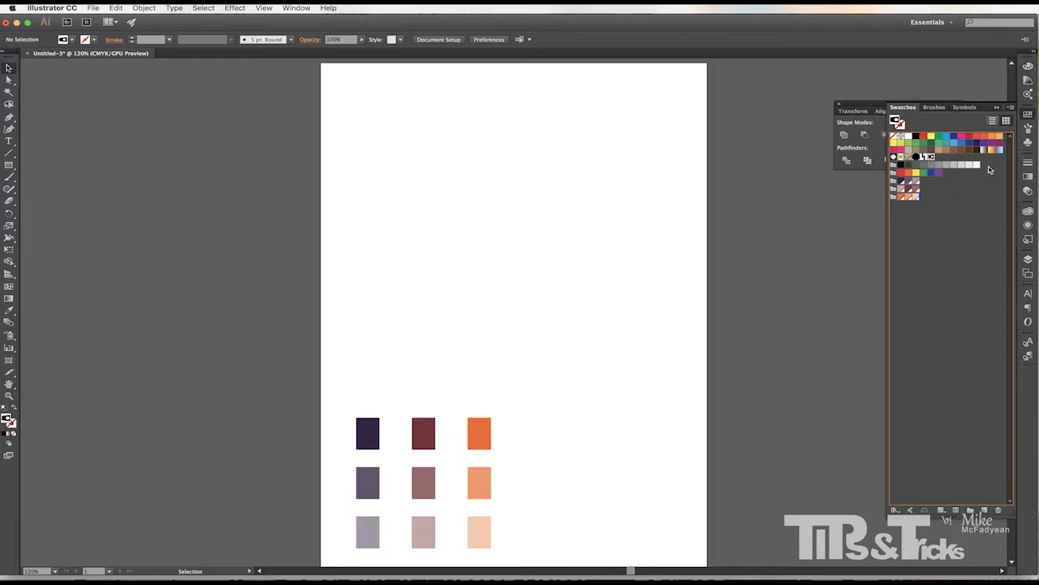
Create a new Pattern Brush and name it Zipper Brush.
{"action": "left_click", "coordinate": [1029, 128]}
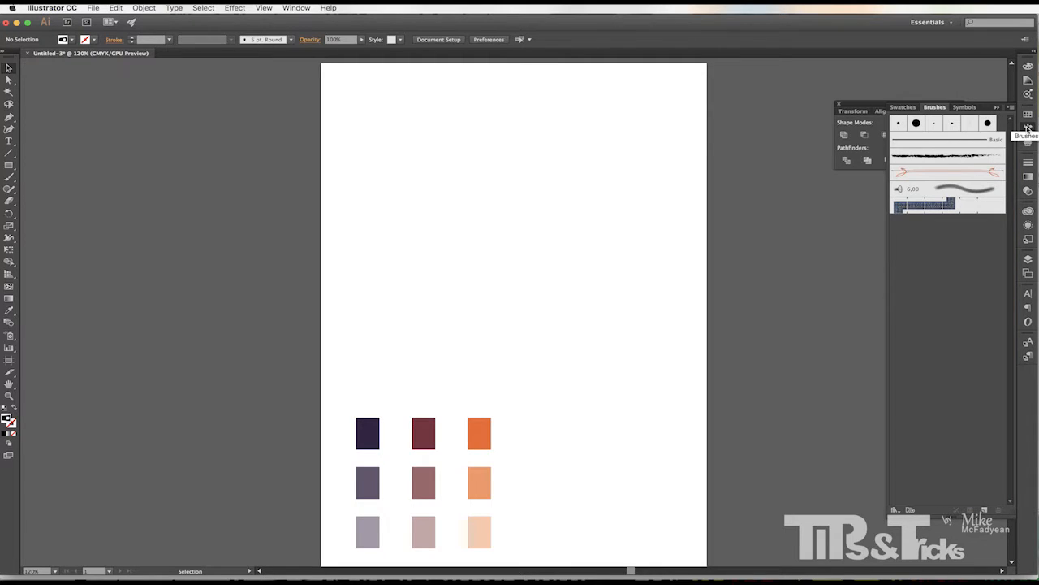
{"action": "left_click", "coordinate": [985, 512]}
{"action": "left_click", "coordinate": [649, 379]}
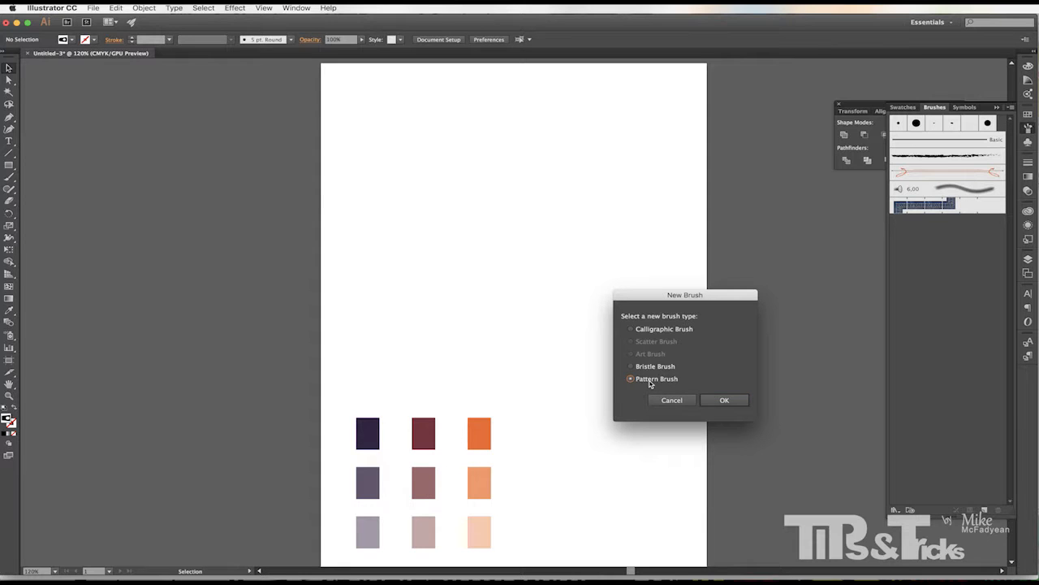
{"action": "left_click", "coordinate": [722, 400]}
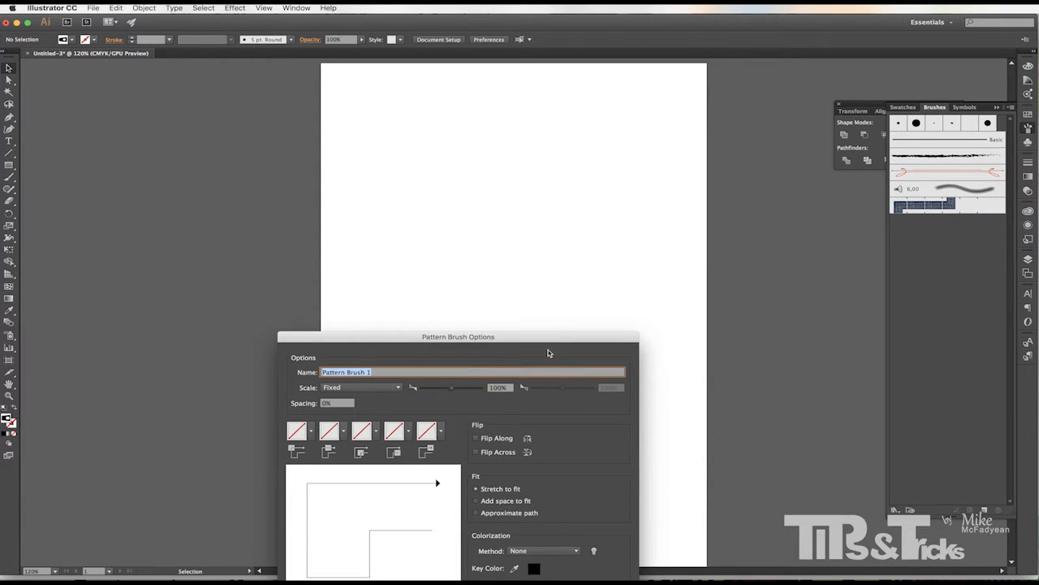
{"action": "left_click_drag", "start_coordinate": [551, 299], "coordinate": [612, 160]}
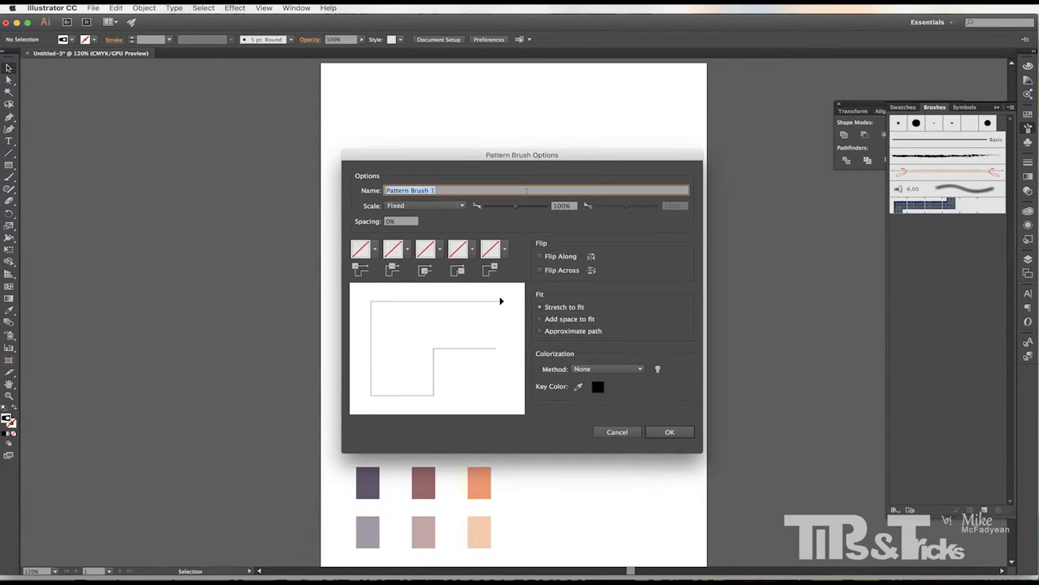
{"action": "type", "text": "Zipp"}
Set the brush's outer corner tile to the Zipper Head pattern.
{"action": "left_click", "coordinate": [375, 251]}
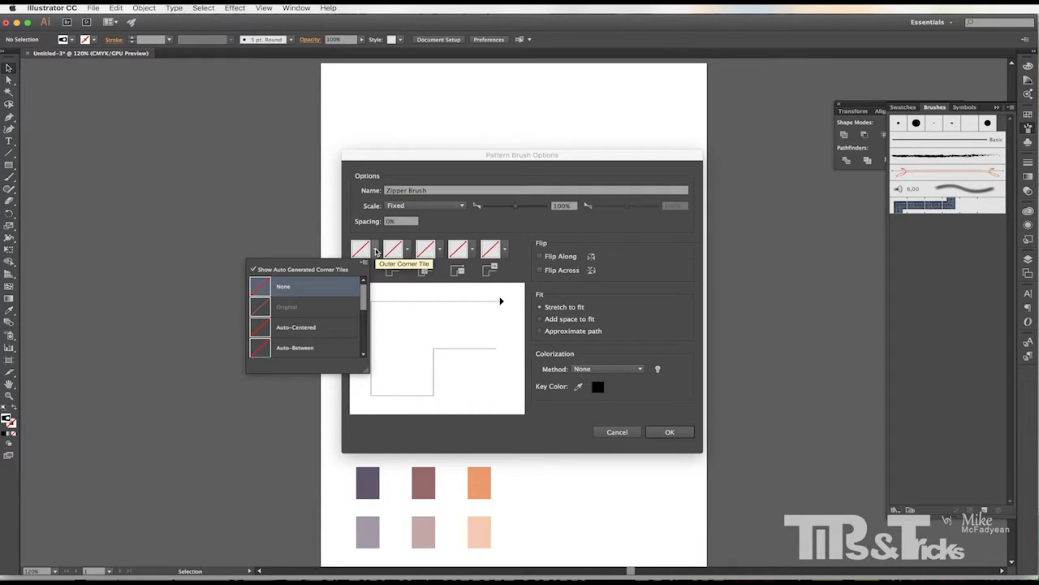
{"action": "left_click_drag", "start_coordinate": [363, 299], "coordinate": [333, 351]}
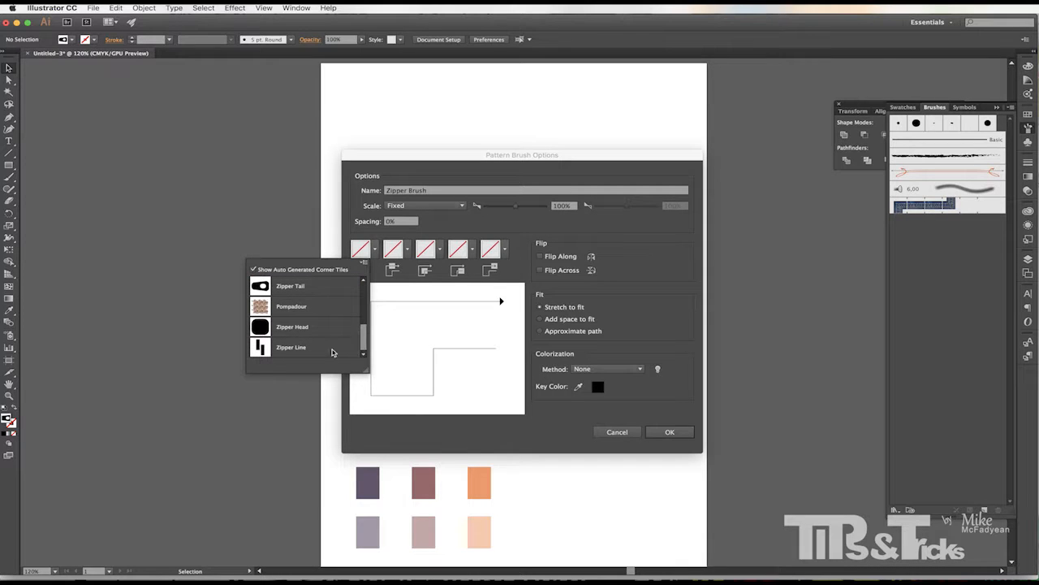
{"action": "left_click", "coordinate": [291, 327]}
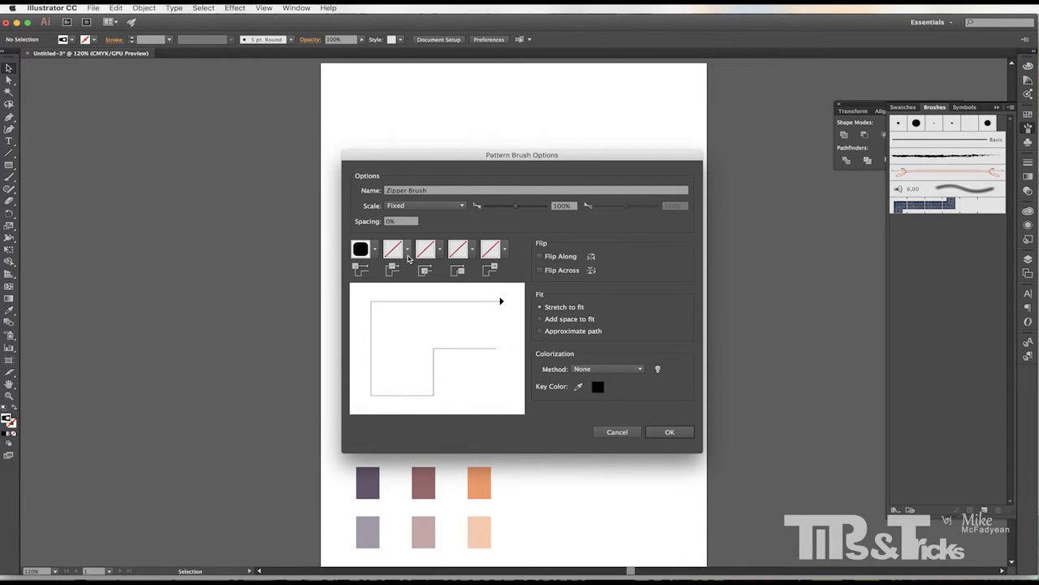
Set the brush's side tile to the Zipper Line pattern.
{"action": "left_click", "coordinate": [408, 252]}
{"action": "left_click_drag", "start_coordinate": [395, 303], "coordinate": [392, 343]}
{"action": "left_click", "coordinate": [321, 345]}
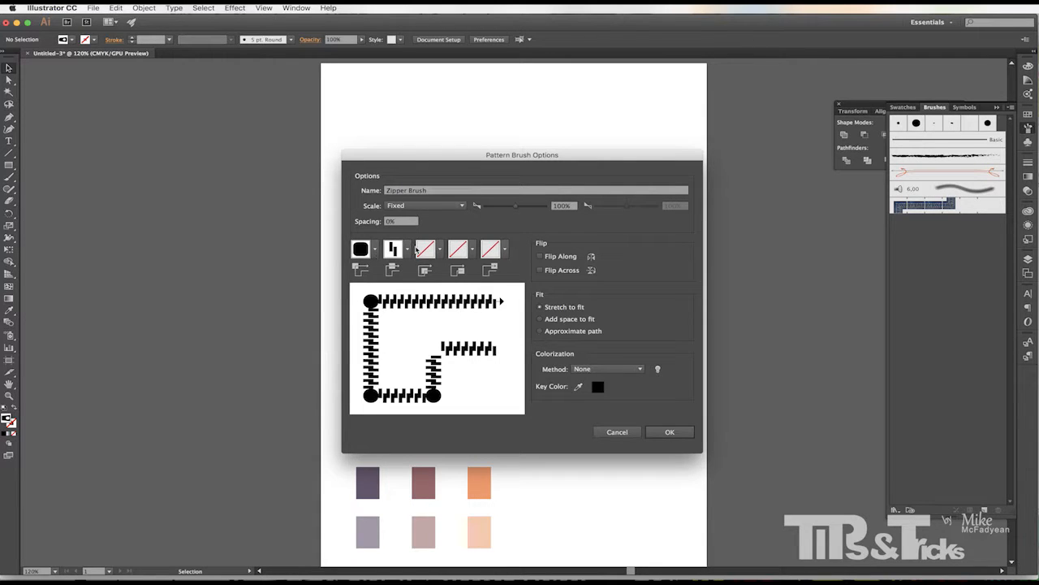
Set the brush's inner corner tile to the Zipper Head pattern.
{"action": "left_click", "coordinate": [441, 251]}
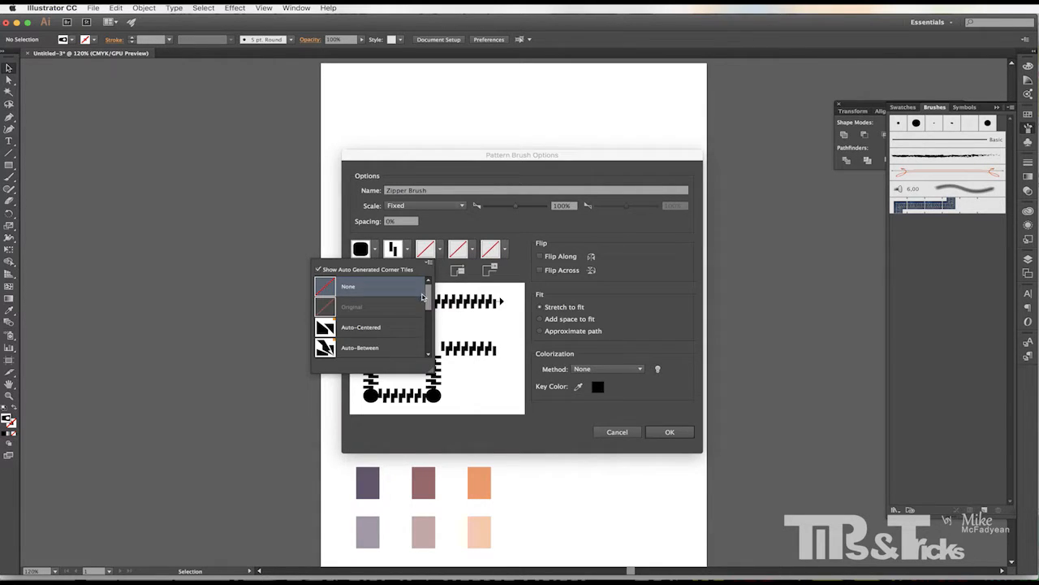
{"action": "left_click_drag", "start_coordinate": [427, 296], "coordinate": [428, 350]}
{"action": "left_click", "coordinate": [381, 333]}
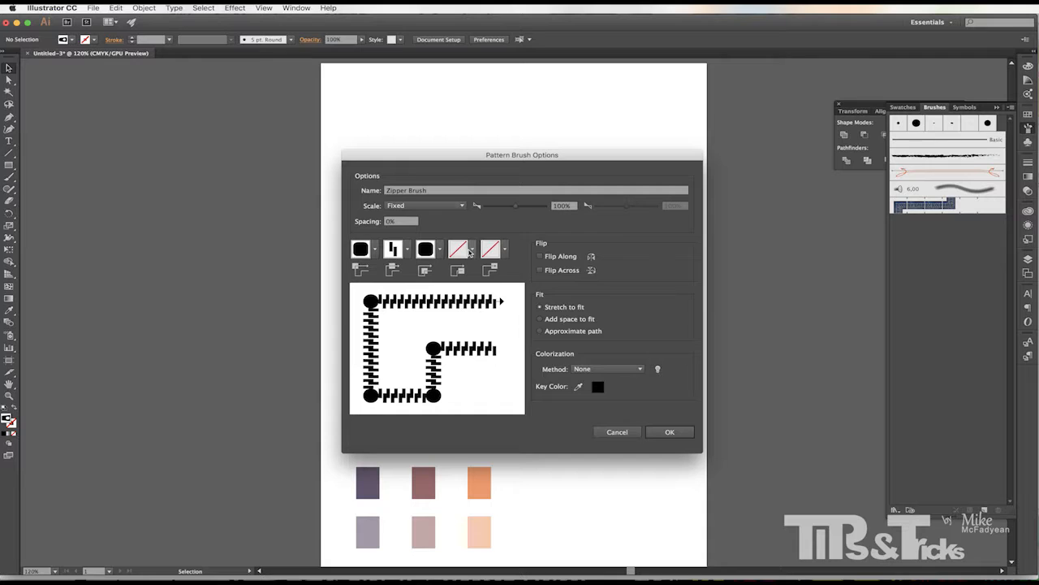
Set the brush's start tile to the Zipper Head pattern.
{"action": "left_click", "coordinate": [473, 251]}
{"action": "scroll", "coordinate": [451, 325], "scroll_direction": "down", "scroll_amount": 3}
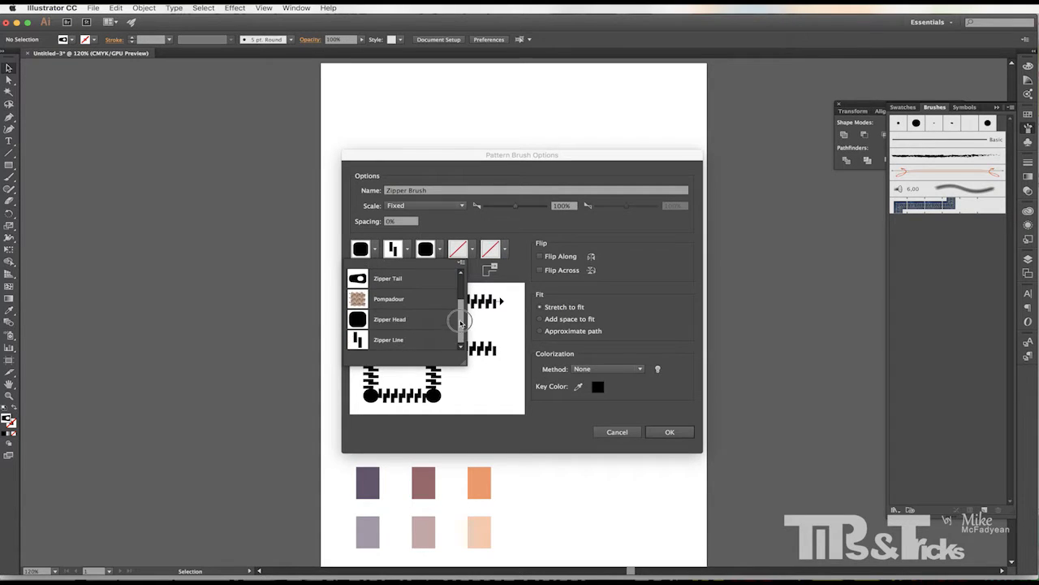
{"action": "left_click", "coordinate": [407, 321]}
Set the brush's end tile to the Zipper Tail pattern and confirm the brush options.
{"action": "left_click", "coordinate": [504, 250]}
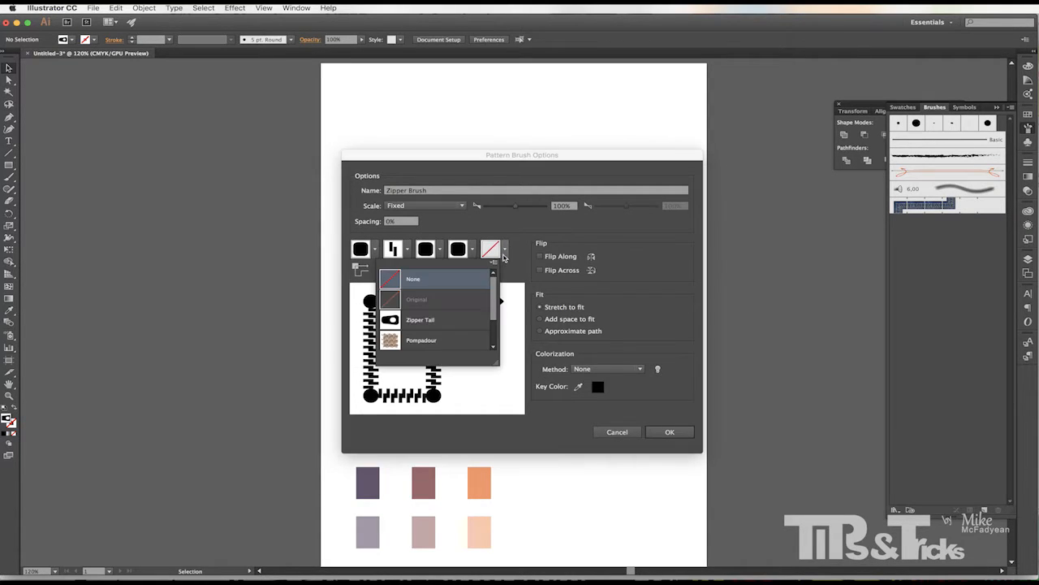
{"action": "scroll", "coordinate": [461, 302], "scroll_direction": "down", "scroll_amount": 1}
{"action": "left_click", "coordinate": [460, 301]}
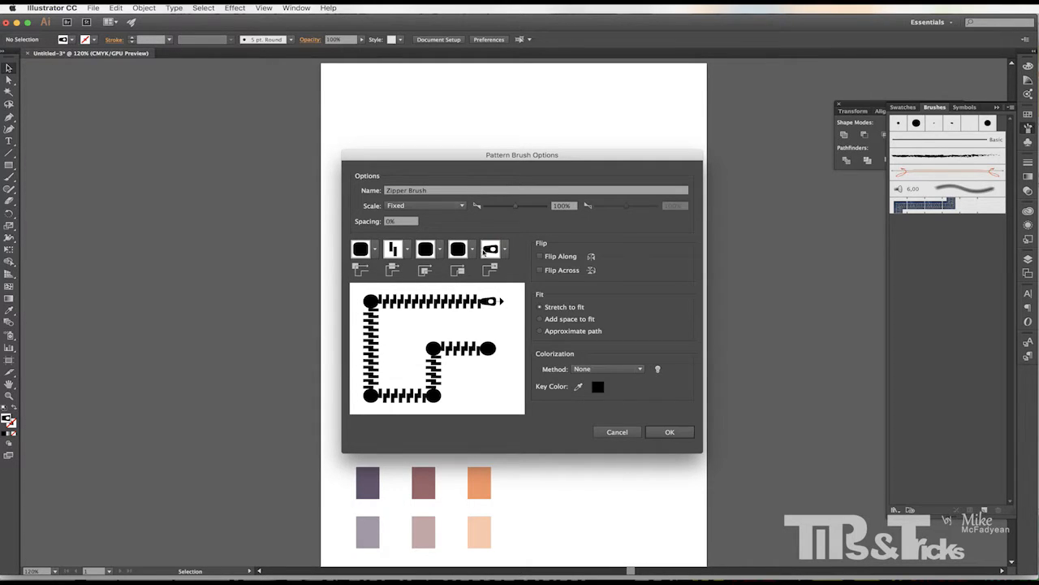
{"action": "left_click", "coordinate": [669, 431]}
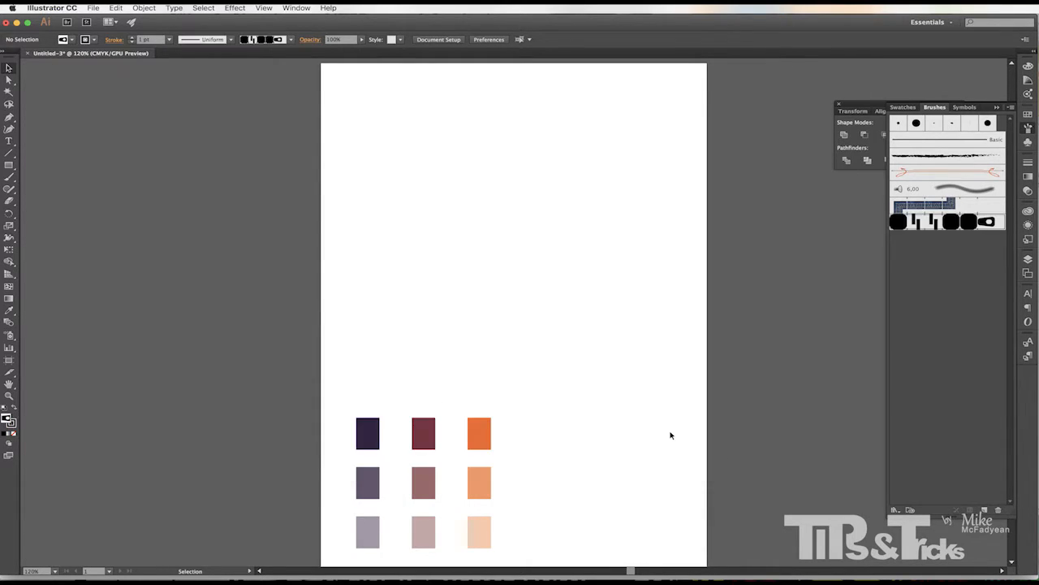
Paint a wavy zipper stroke across the upper artboard with the Paintbrush at 0.5 pt stroke weight.
{"action": "left_click", "coordinate": [9, 176]}
{"action": "left_click", "coordinate": [169, 39]}
{"action": "left_click", "coordinate": [183, 61]}
{"action": "mouse_move", "coordinate": [348, 194]}
{"action": "left_mouse_down"}
{"action": "mouse_move", "coordinate": [620, 255]}
{"action": "mouse_move", "coordinate": [659, 339]}
{"action": "left_mouse_up"}
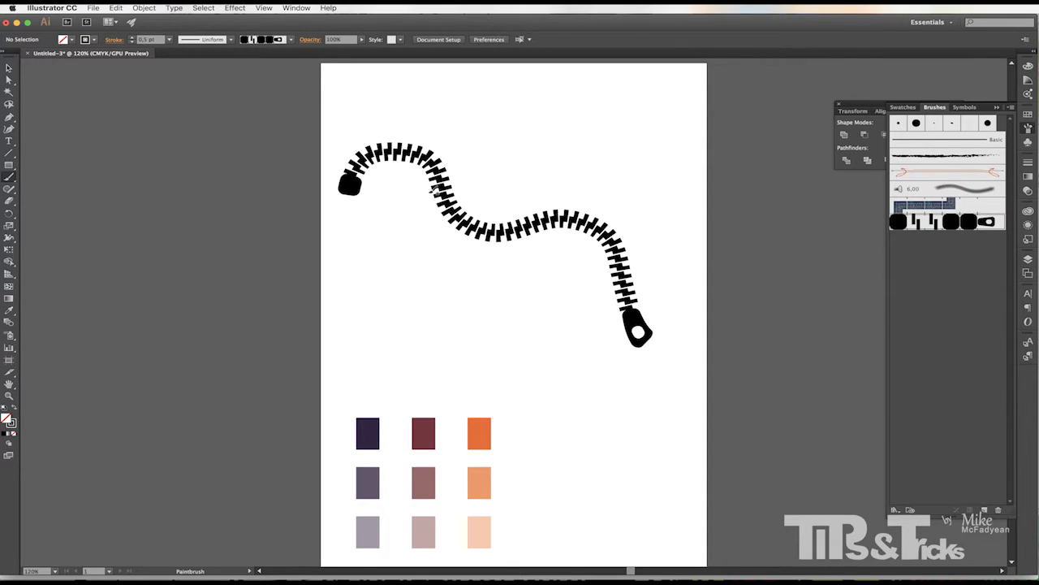
Paint a second, thinner zipper stroke below it at 0.25 pt stroke weight.
{"action": "left_click", "coordinate": [169, 39]}
{"action": "left_click", "coordinate": [176, 51]}
{"action": "mouse_move", "coordinate": [360, 322]}
{"action": "left_mouse_down"}
{"action": "mouse_move", "coordinate": [365, 310]}
{"action": "mouse_move", "coordinate": [622, 383]}
{"action": "left_mouse_up"}
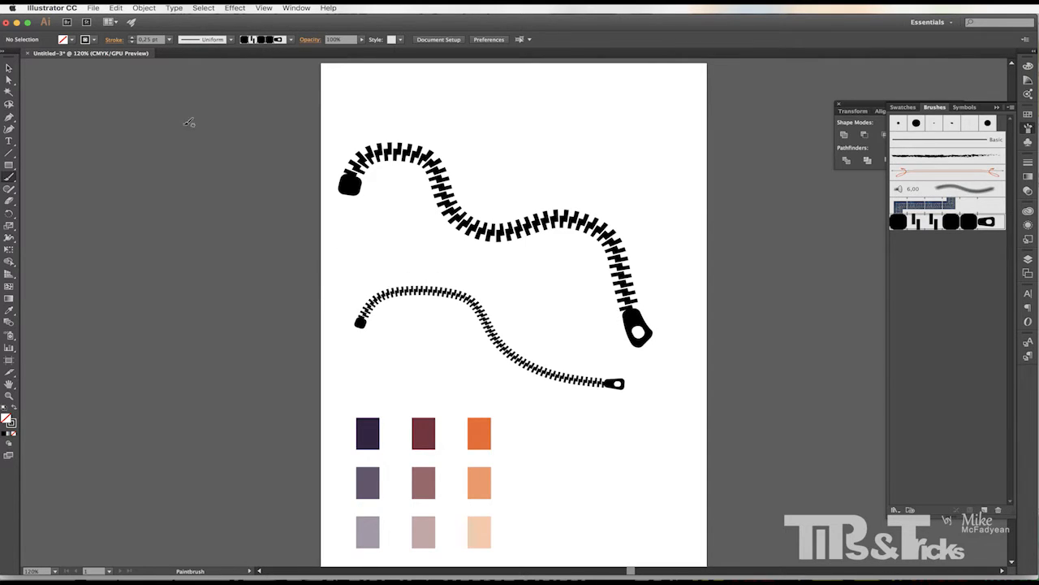
Select both zipper strokes and delete them.
{"action": "left_click", "coordinate": [8, 68]}
{"action": "left_click_drag", "start_coordinate": [278, 134], "coordinate": [480, 336]}
{"action": "key", "text": "Delete"}
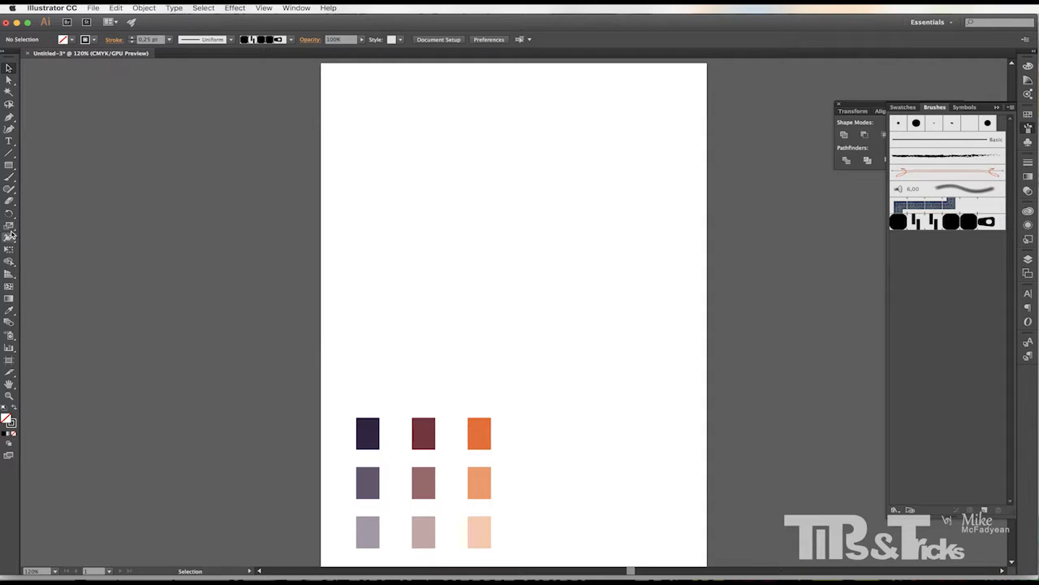
Paint a vertical zipper stroke with the Paintbrush and undo it.
{"action": "left_click", "coordinate": [9, 176]}
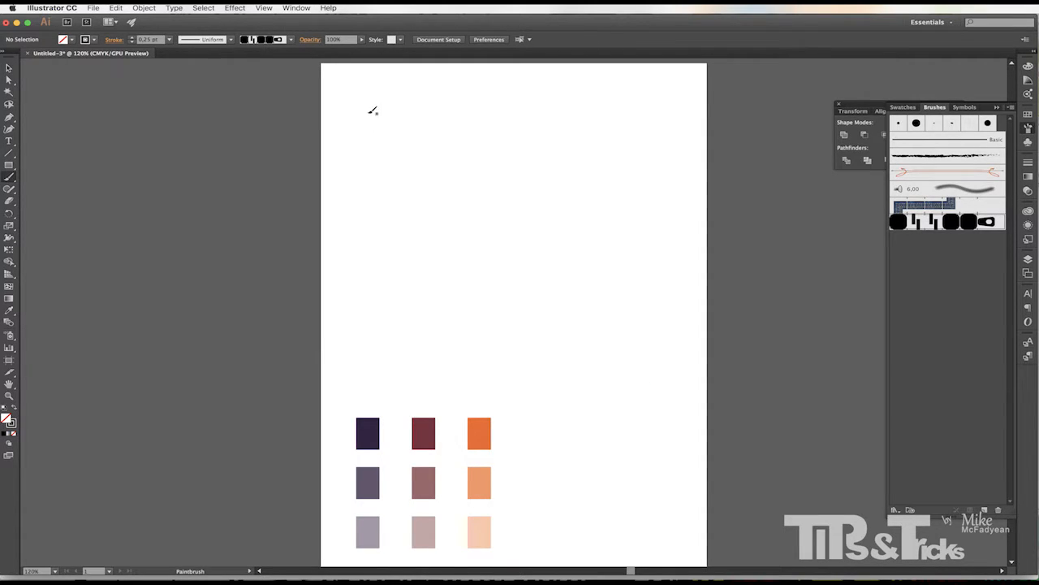
{"action": "left_click_drag", "start_coordinate": [361, 113], "coordinate": [362, 305]}
{"action": "key", "text": "super+z"}
Paint a zipper stroke at 1 pt stroke weight and undo it.
{"action": "left_click", "coordinate": [169, 39]}
{"action": "left_click", "coordinate": [180, 51]}
{"action": "mouse_move", "coordinate": [364, 242]}
{"action": "left_mouse_down"}
{"action": "mouse_move", "coordinate": [443, 232]}
{"action": "mouse_move", "coordinate": [540, 299]}
{"action": "mouse_move", "coordinate": [655, 260]}
{"action": "left_mouse_up"}
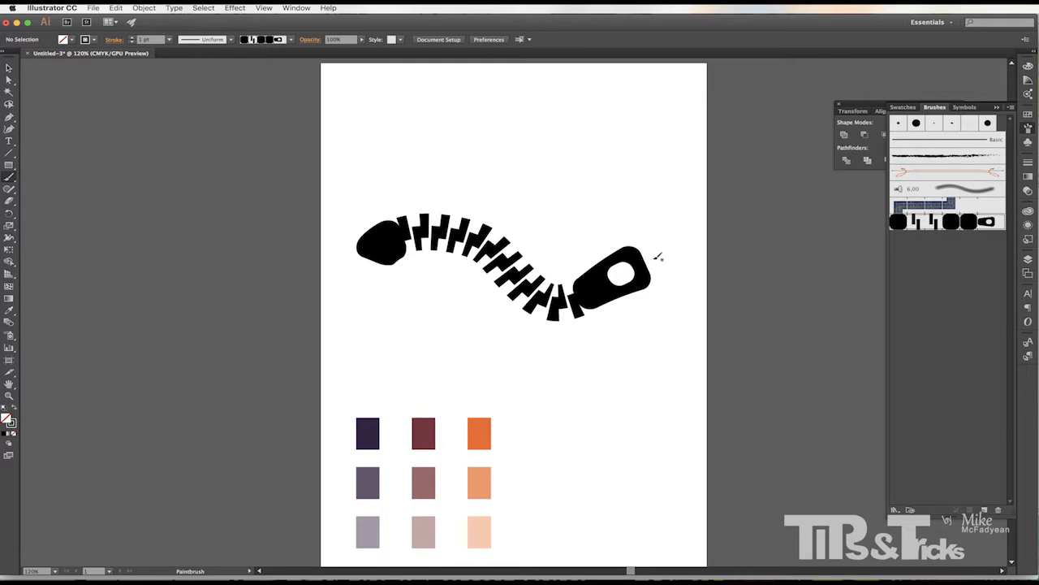
{"action": "key", "text": "super+z"}
Set the Zipper Brush scale to 39% in its brush options.
{"action": "double_click", "coordinate": [922, 222]}
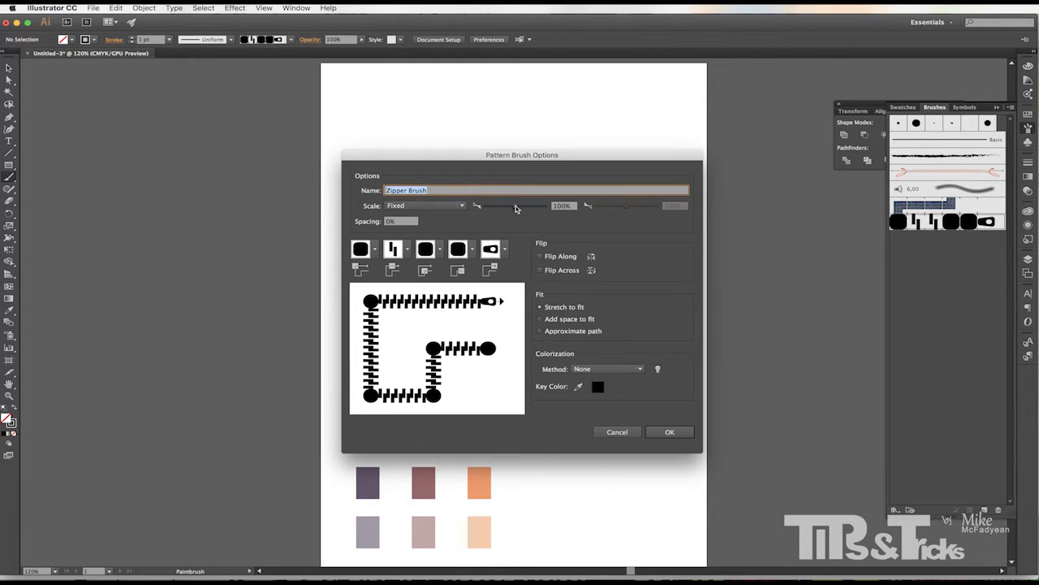
{"action": "left_click_drag", "start_coordinate": [514, 207], "coordinate": [498, 211]}
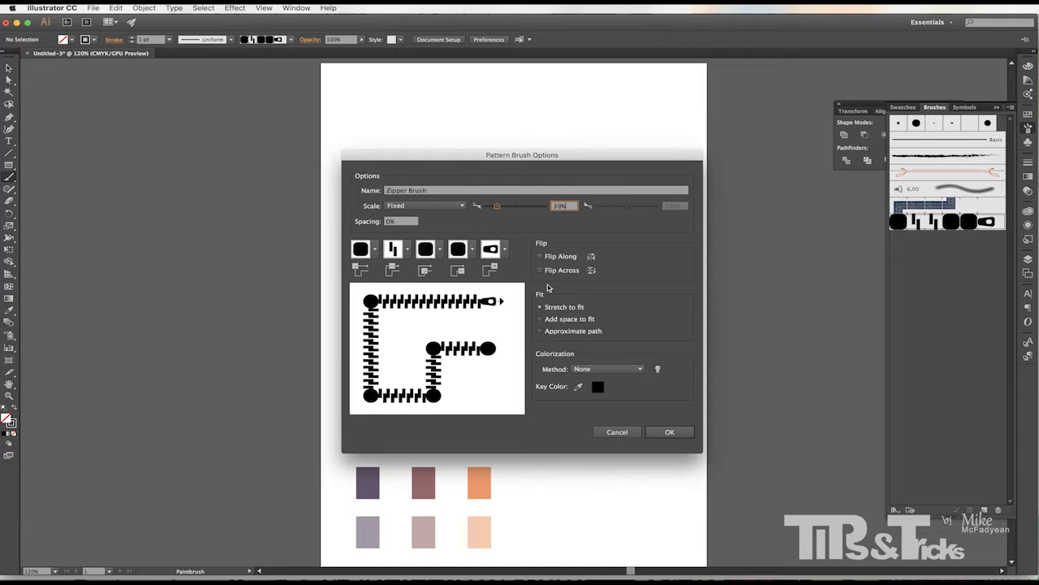
{"action": "left_click", "coordinate": [669, 432]}
Set the stroke weight to 0.5 pt, paint a diagonal zipper stroke and undo it.
{"action": "left_click", "coordinate": [169, 39]}
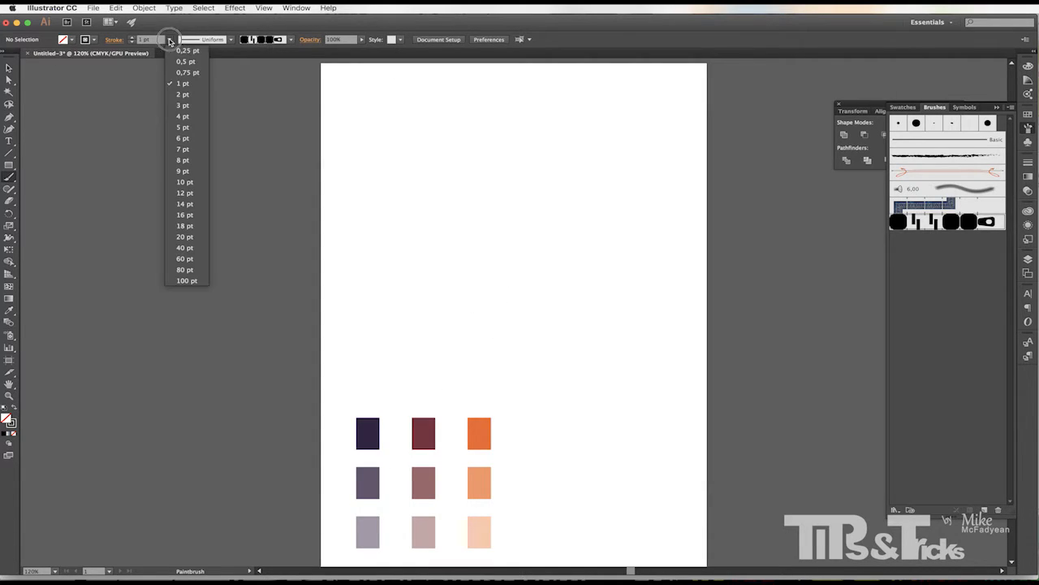
{"action": "left_click", "coordinate": [174, 51]}
{"action": "mouse_move", "coordinate": [376, 174]}
{"action": "left_mouse_down"}
{"action": "mouse_move", "coordinate": [515, 184]}
{"action": "mouse_move", "coordinate": [614, 306]}
{"action": "left_mouse_up"}
{"action": "key", "text": "ctrl+z"}
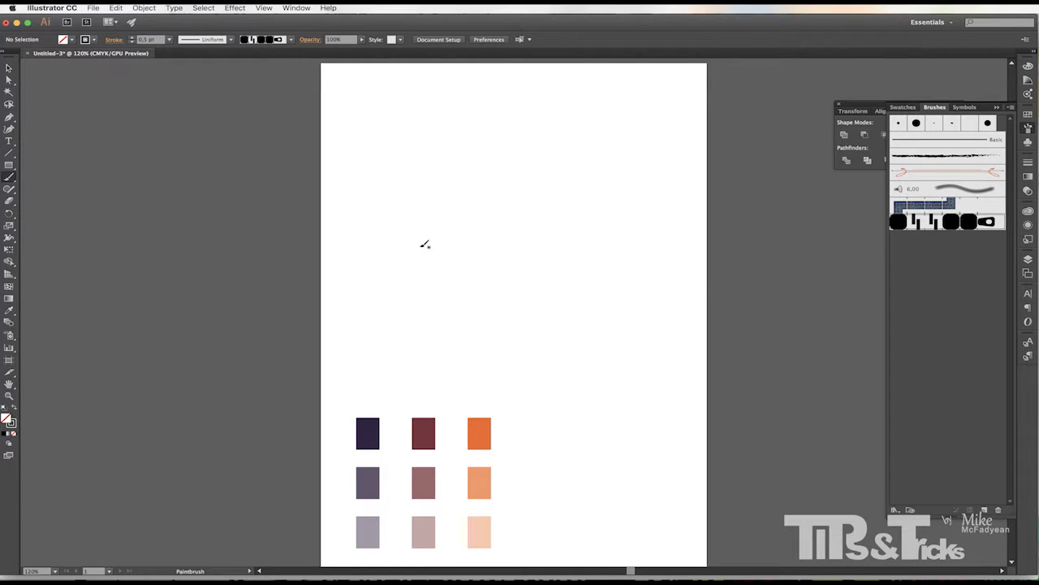
Paint vertical, horizontal and wavy zipper strokes plus a short mark with the brush.
{"action": "left_click_drag", "start_coordinate": [365, 115], "coordinate": [372, 347]}
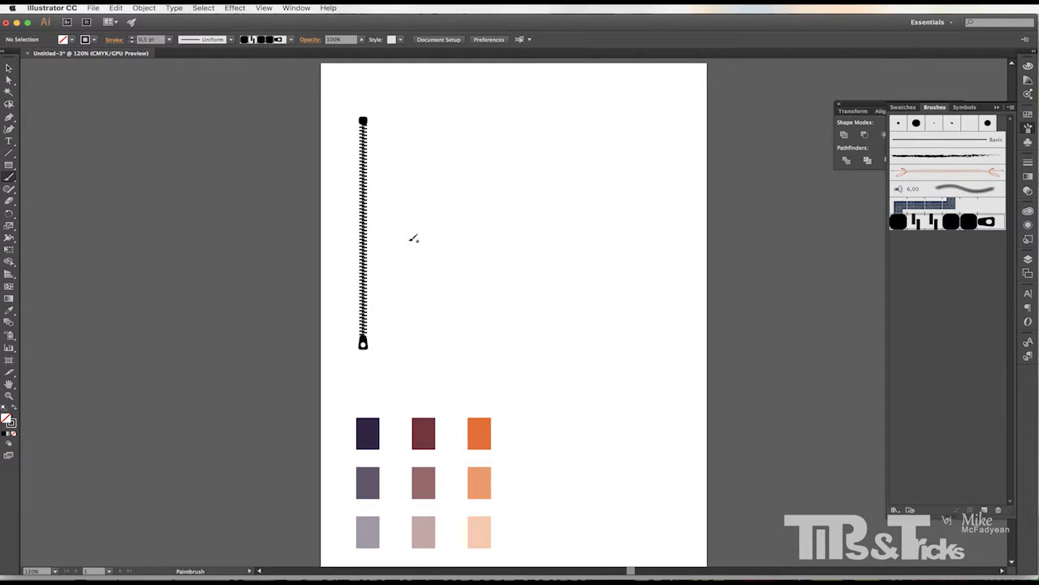
{"action": "left_click", "coordinate": [395, 253]}
{"action": "left_click_drag", "start_coordinate": [394, 209], "coordinate": [623, 221]}
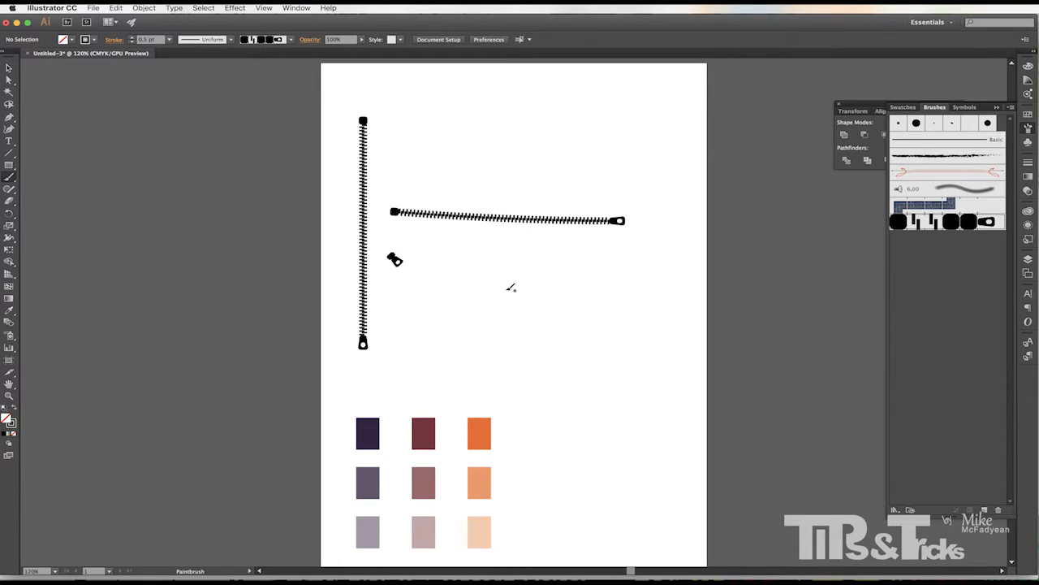
{"action": "mouse_move", "coordinate": [487, 288]}
{"action": "left_mouse_down"}
{"action": "mouse_move", "coordinate": [596, 346]}
{"action": "mouse_move", "coordinate": [668, 372]}
{"action": "left_mouse_up"}
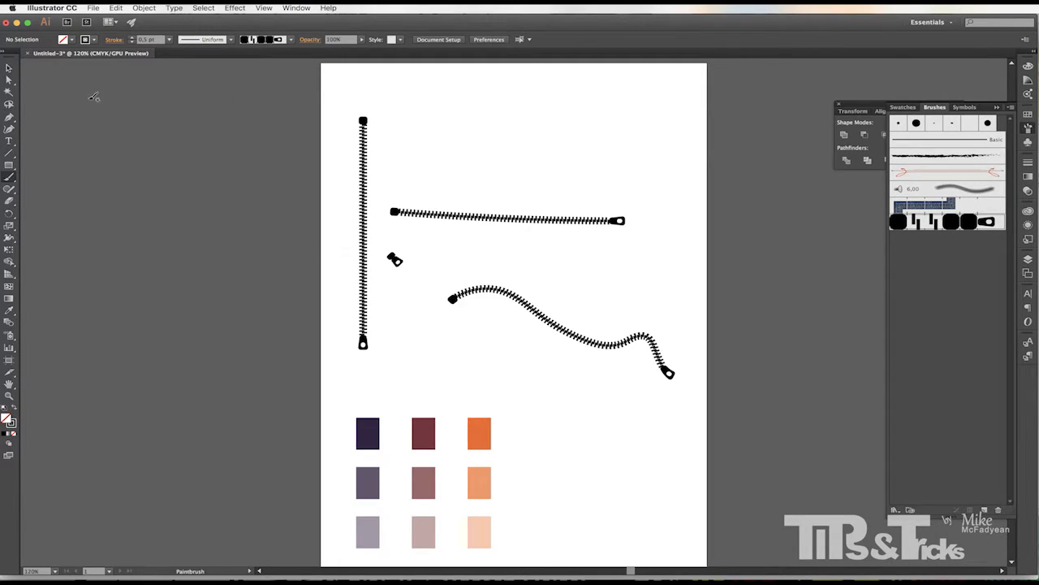
Select all the zipper strokes and delete them.
{"action": "left_click", "coordinate": [11, 69]}
{"action": "left_click_drag", "start_coordinate": [278, 96], "coordinate": [715, 384]}
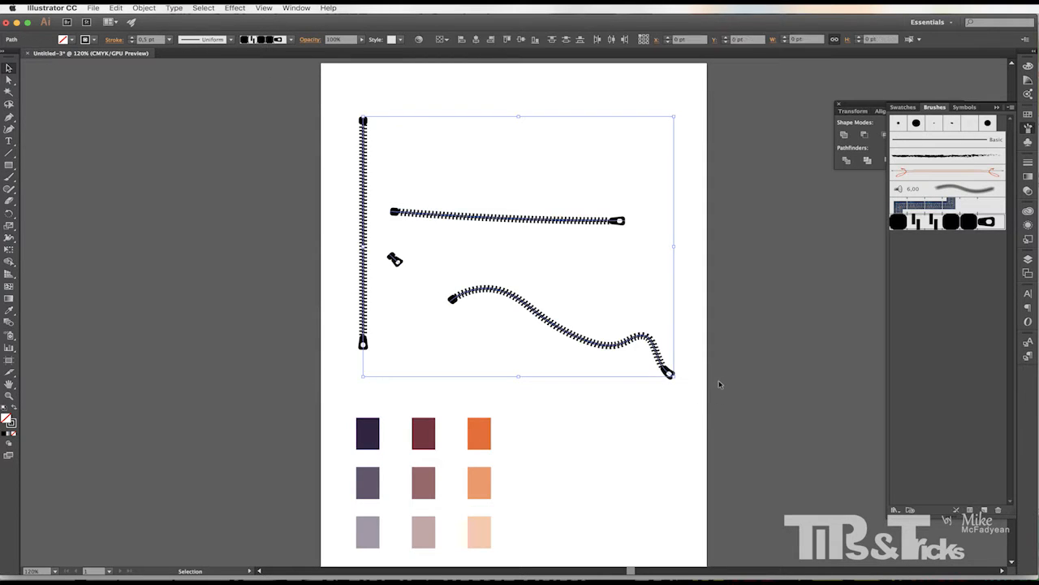
{"action": "key", "text": "Delete"}
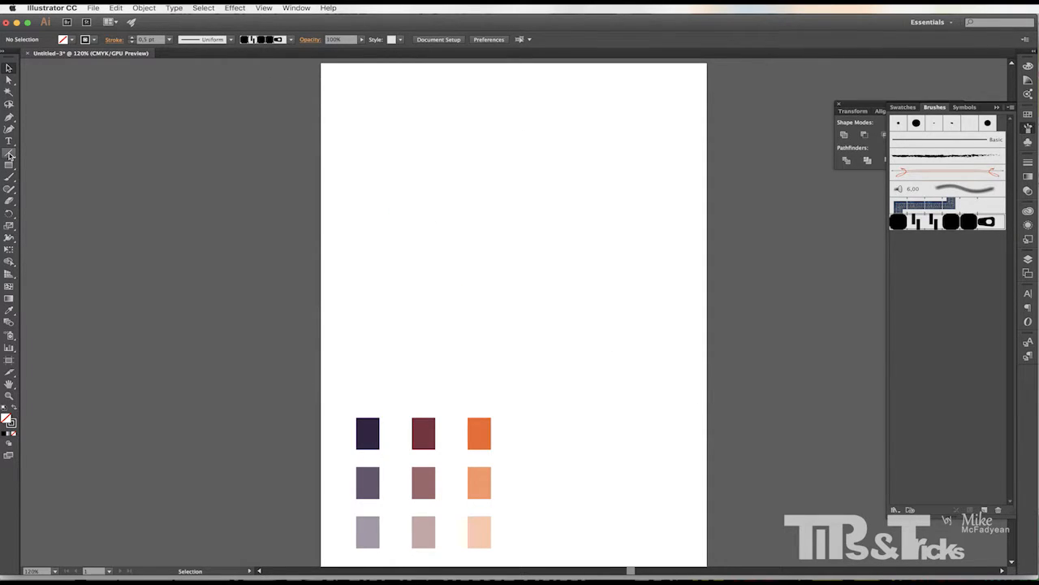
Draw a black-filled, unstroked rectangle about 37.5 by 5.8 pt and duplicate it just below.
{"action": "left_click", "coordinate": [9, 152]}
{"action": "left_click", "coordinate": [8, 164]}
{"action": "left_click_drag", "start_coordinate": [373, 168], "coordinate": [400, 171]}
{"action": "left_click", "coordinate": [9, 68]}
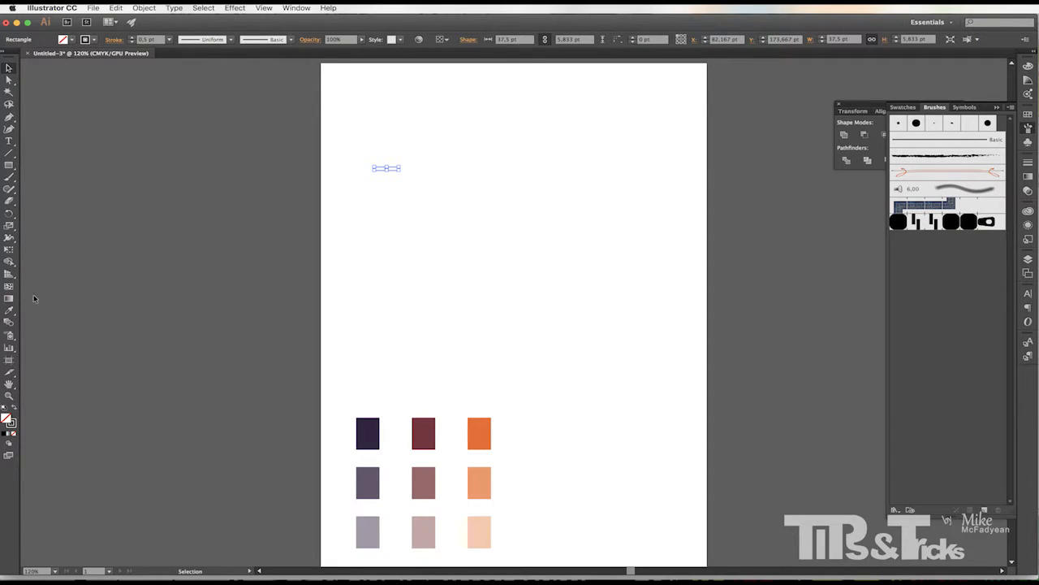
{"action": "left_click", "coordinate": [12, 408]}
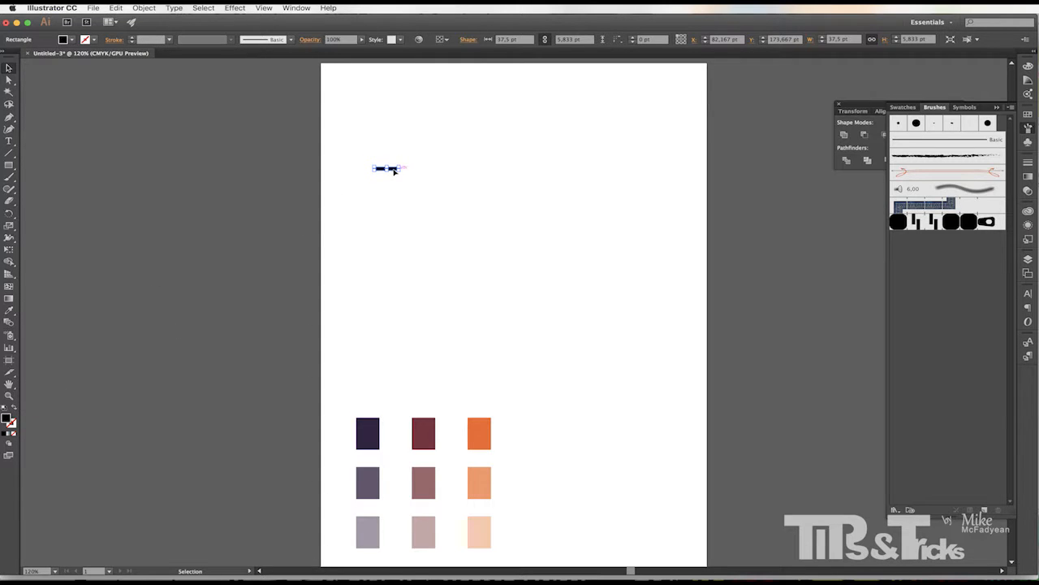
{"action": "left_click_drag", "start_coordinate": [394, 170], "coordinate": [457, 219]}
{"action": "left_click", "coordinate": [372, 197]}
Drag the two bars into the Swatches panel as a new pattern swatch and open it for editing.
{"action": "left_click", "coordinate": [1028, 120]}
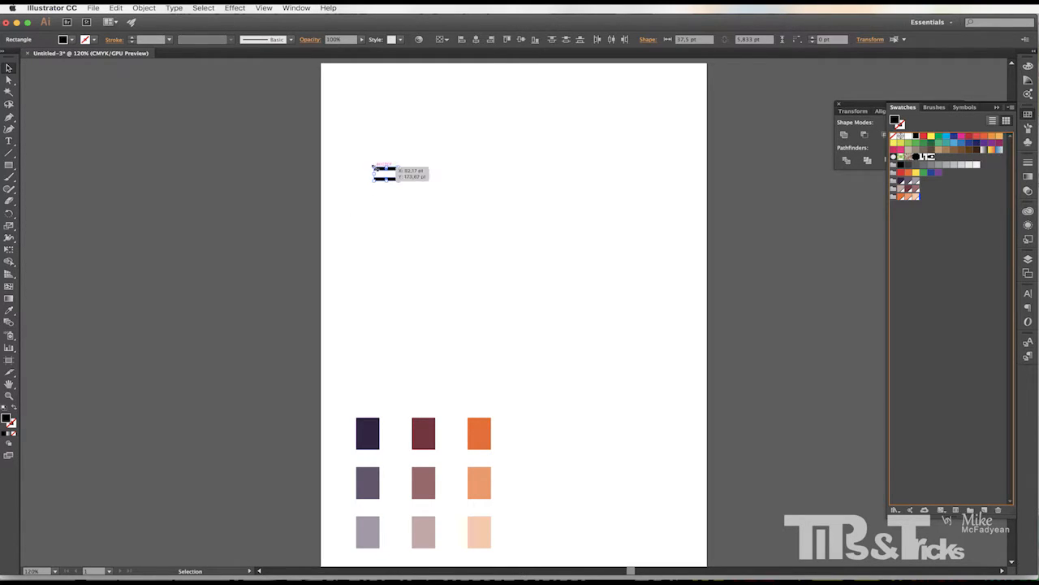
{"action": "left_click_drag", "start_coordinate": [383, 172], "coordinate": [968, 248]}
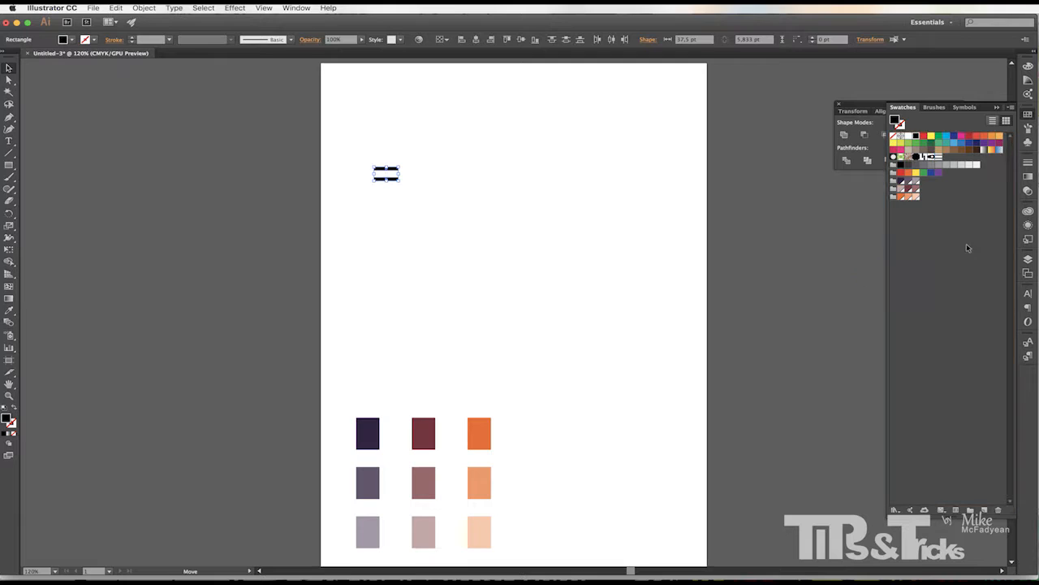
{"action": "double_click", "coordinate": [939, 160]}
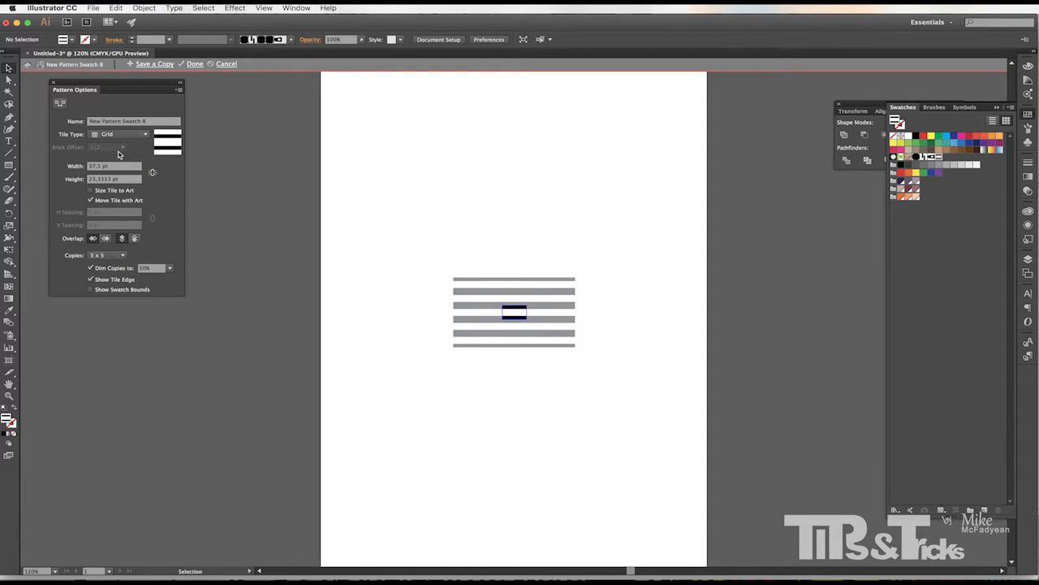
Name the pattern swatch Double Stich and finish editing the pattern.
{"action": "left_click_drag", "start_coordinate": [159, 121], "coordinate": [81, 121]}
{"action": "type", "text": "D"}
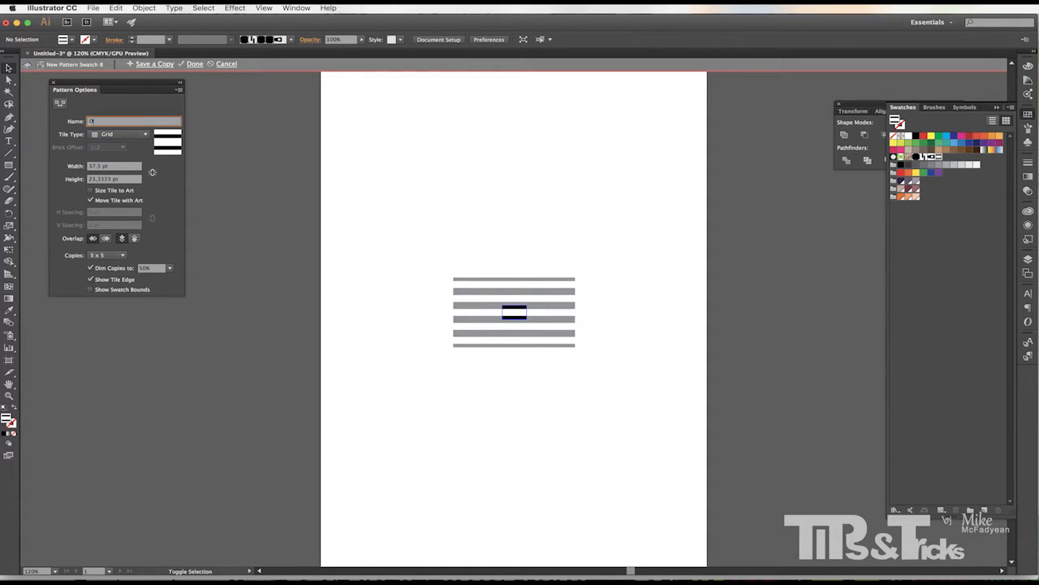
{"action": "type", "text": "ouble Se"}
{"action": "left_click", "coordinate": [198, 64]}
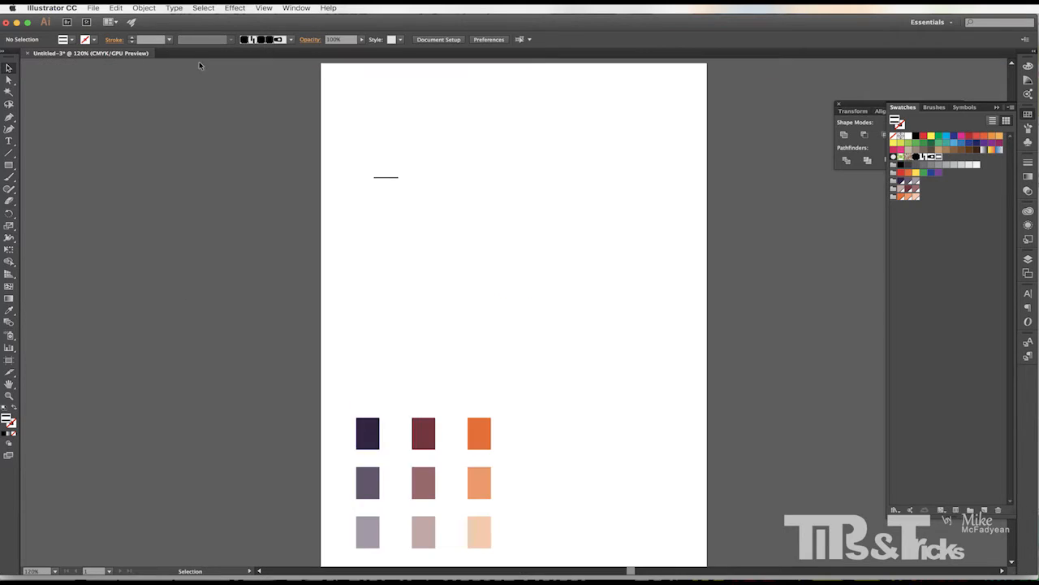
Delete the two source bars from the artboard.
{"action": "left_click_drag", "start_coordinate": [444, 152], "coordinate": [354, 226]}
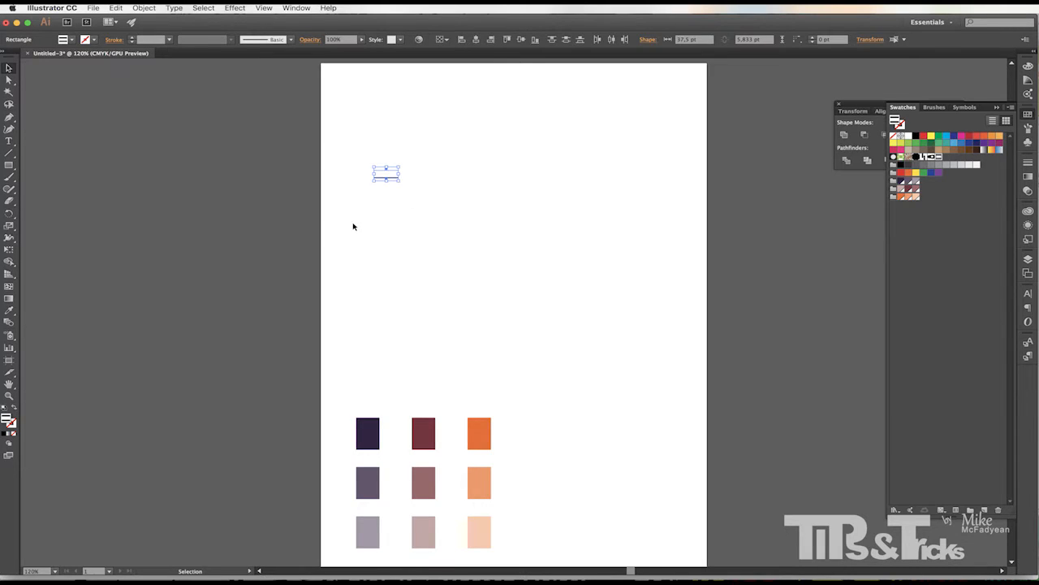
{"action": "key", "text": "Delete"}
Create a new Pattern Brush and name it Double Stich Brush.
{"action": "left_click", "coordinate": [1028, 127]}
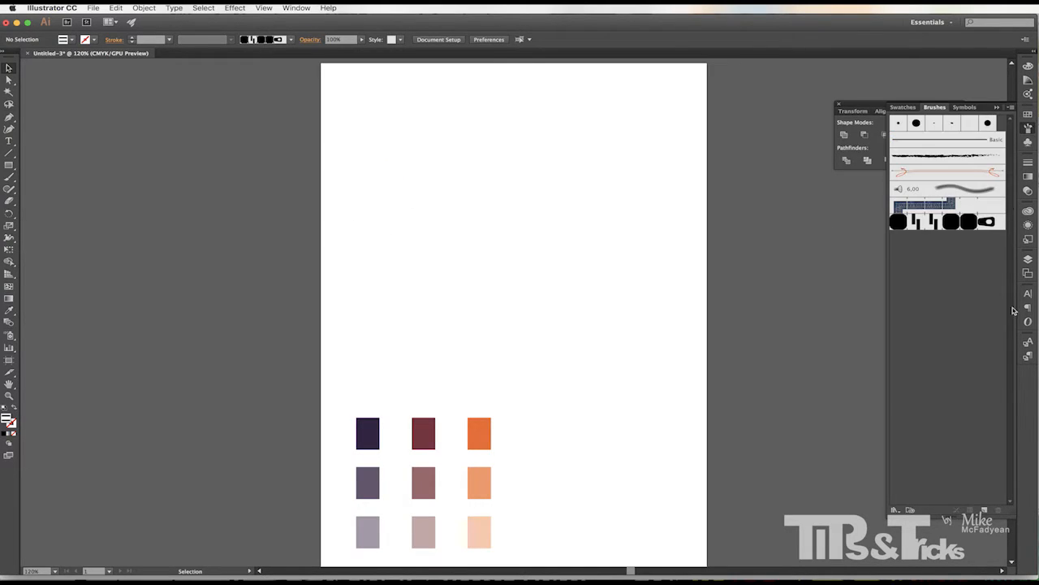
{"action": "left_click", "coordinate": [983, 510]}
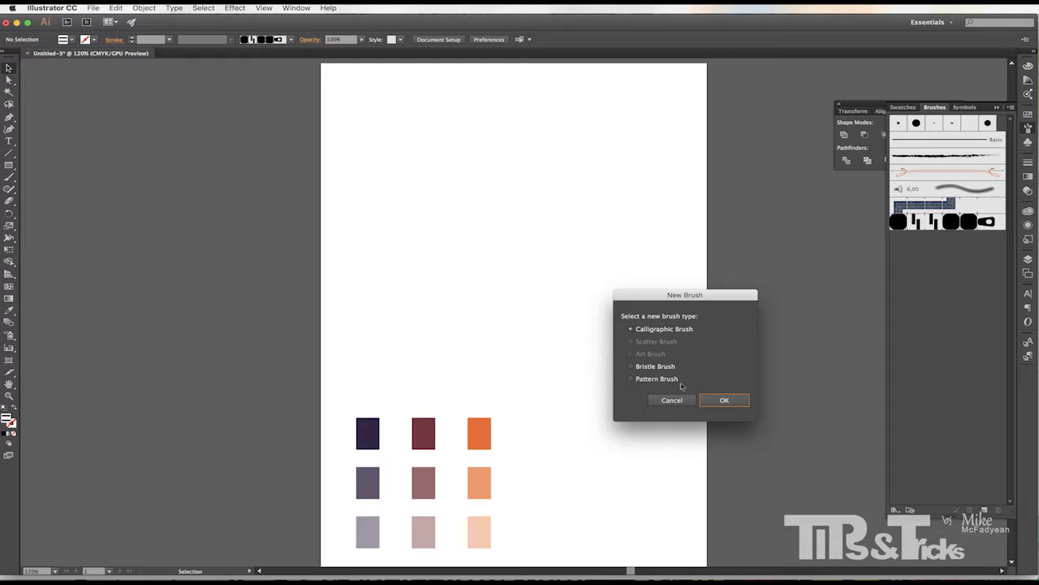
{"action": "left_click", "coordinate": [631, 379]}
{"action": "left_click", "coordinate": [724, 400]}
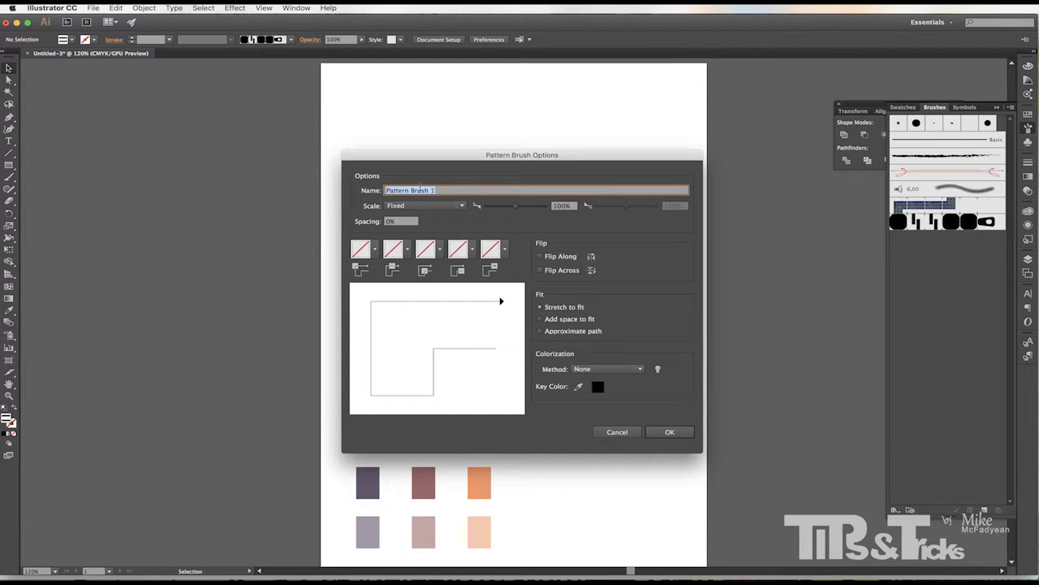
{"action": "type", "text": "Double Stich Brush"}
Set all five tiles of the brush to the Double Stich pattern swatch.
{"action": "left_click", "coordinate": [376, 250]}
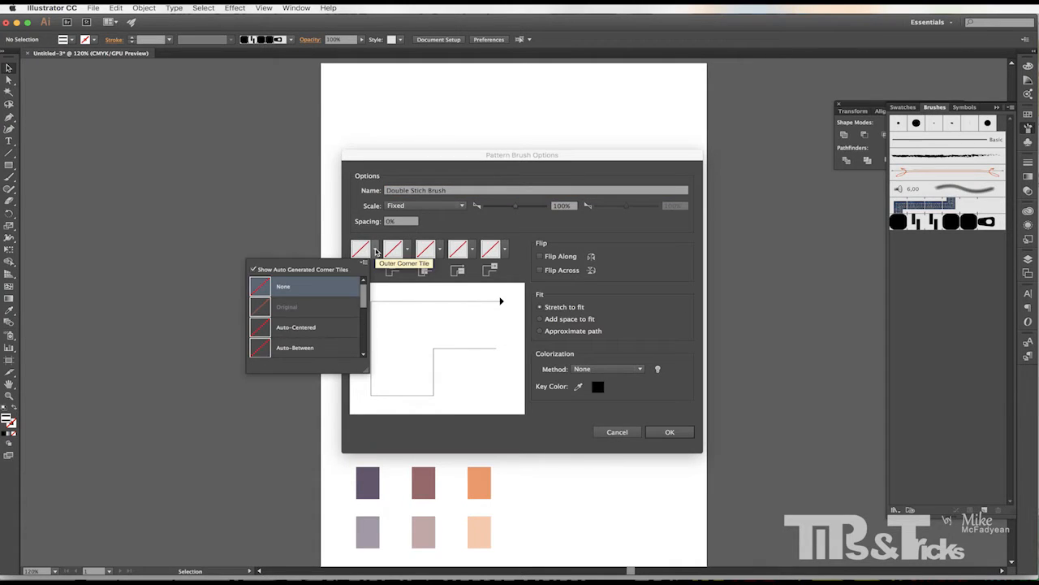
{"action": "left_click_drag", "start_coordinate": [362, 308], "coordinate": [361, 349]}
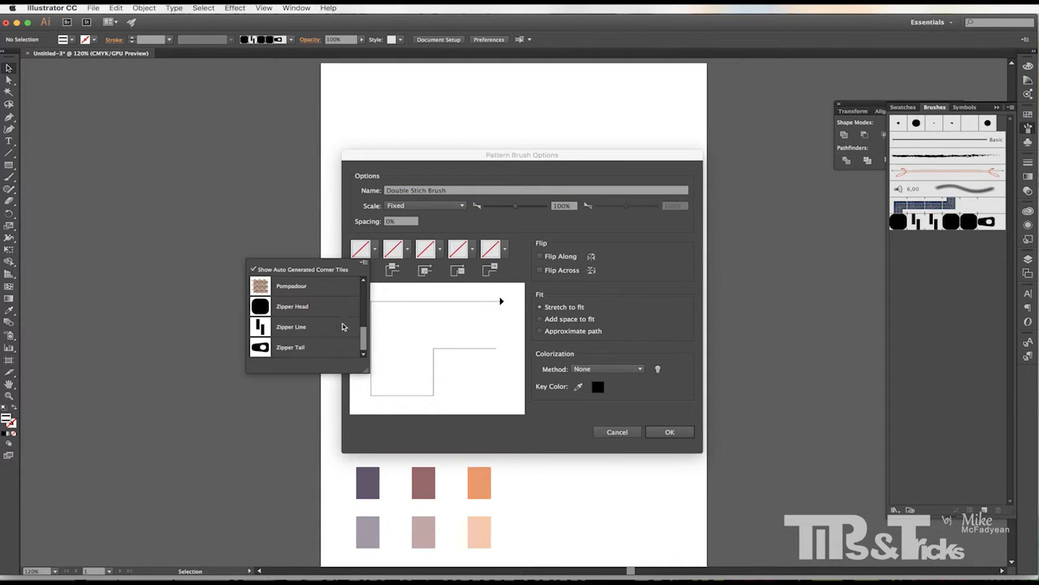
{"action": "scroll", "coordinate": [360, 333], "scroll_direction": "up", "scroll_amount": 3}
{"action": "left_click", "coordinate": [326, 289]}
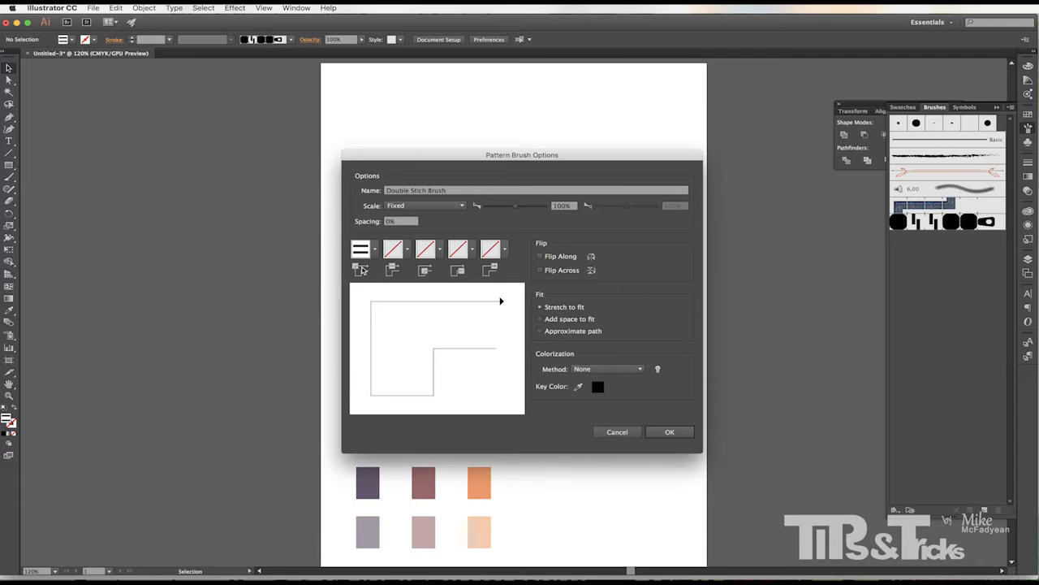
{"action": "left_click", "coordinate": [408, 249]}
{"action": "mouse_move", "coordinate": [397, 280]}
{"action": "left_mouse_down"}
{"action": "mouse_move", "coordinate": [396, 327]}
{"action": "mouse_move", "coordinate": [395, 306]}
{"action": "mouse_move", "coordinate": [426, 325]}
{"action": "left_mouse_up"}
{"action": "left_click", "coordinate": [357, 284]}
{"action": "left_click", "coordinate": [439, 250]}
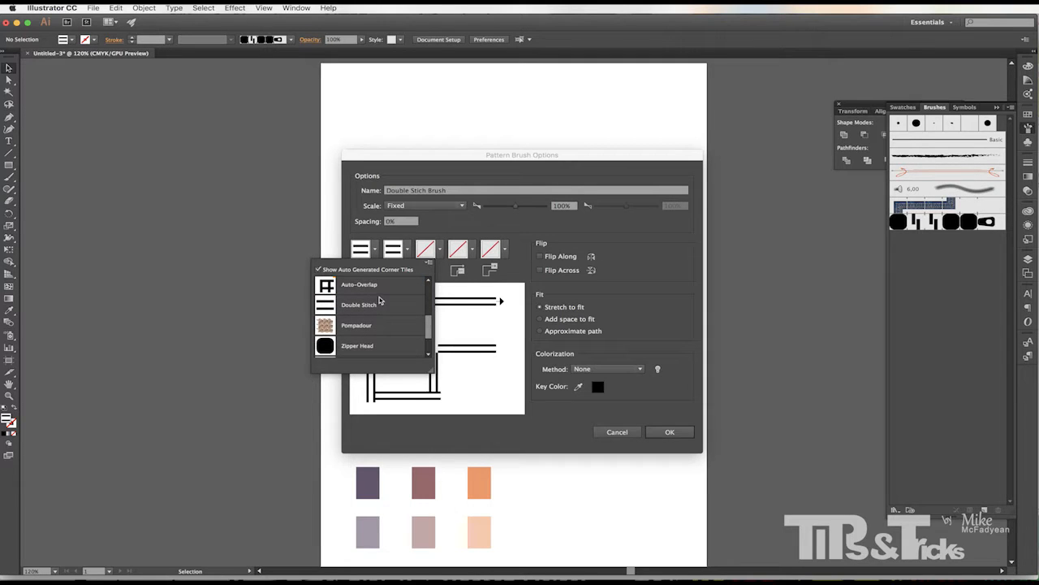
{"action": "left_click", "coordinate": [379, 302]}
{"action": "left_click", "coordinate": [472, 250]}
{"action": "mouse_move", "coordinate": [461, 282]}
{"action": "left_mouse_down"}
{"action": "mouse_move", "coordinate": [460, 315]}
{"action": "mouse_move", "coordinate": [460, 303]}
{"action": "mouse_move", "coordinate": [492, 307]}
{"action": "left_mouse_up"}
{"action": "left_click", "coordinate": [427, 286]}
{"action": "left_click", "coordinate": [505, 249]}
{"action": "left_click", "coordinate": [456, 297]}
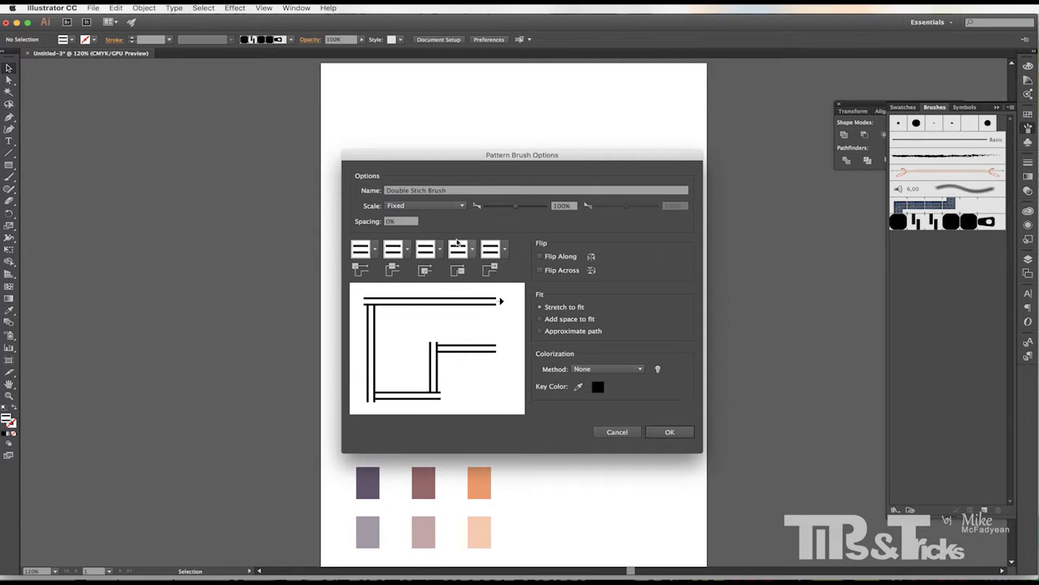
Set the brush spacing to 60%.
{"action": "left_click", "coordinate": [397, 222]}
{"action": "key", "text": "shift+Up"}
{"action": "key", "text": "shift+Up"}
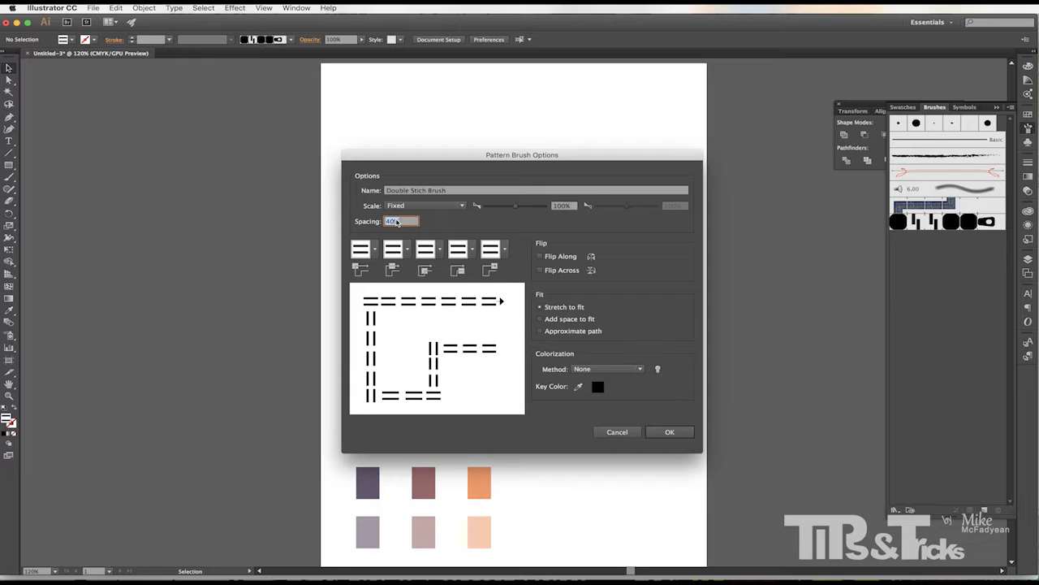
{"action": "key", "text": "shift+Up"}
{"action": "key", "text": "shift+Up"}
Set both corner tiles to auto-generated corners, Auto-Between for the outer corner, and create the brush.
{"action": "left_click", "coordinate": [375, 250]}
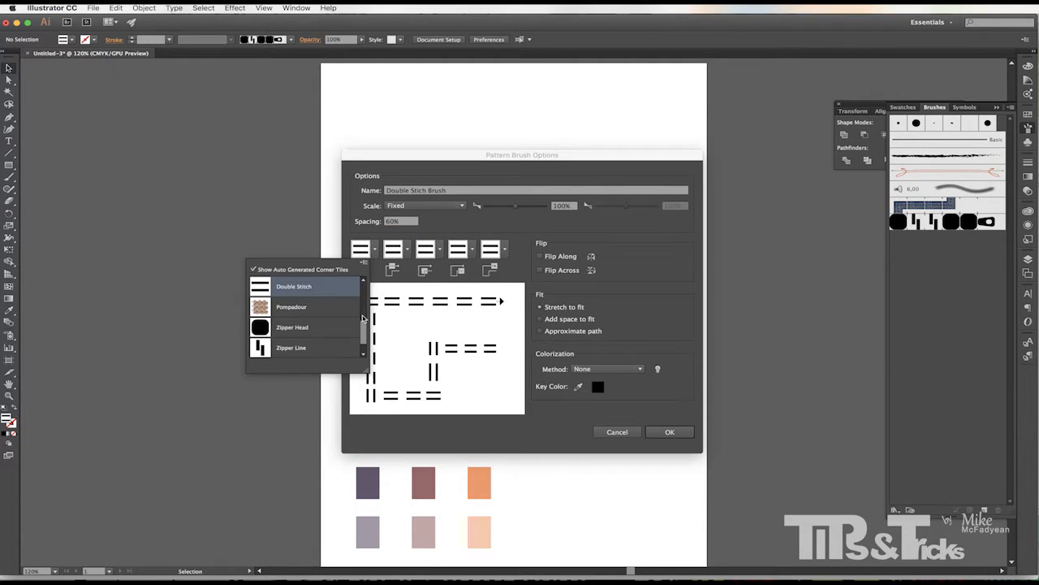
{"action": "left_click_drag", "start_coordinate": [364, 325], "coordinate": [360, 297]}
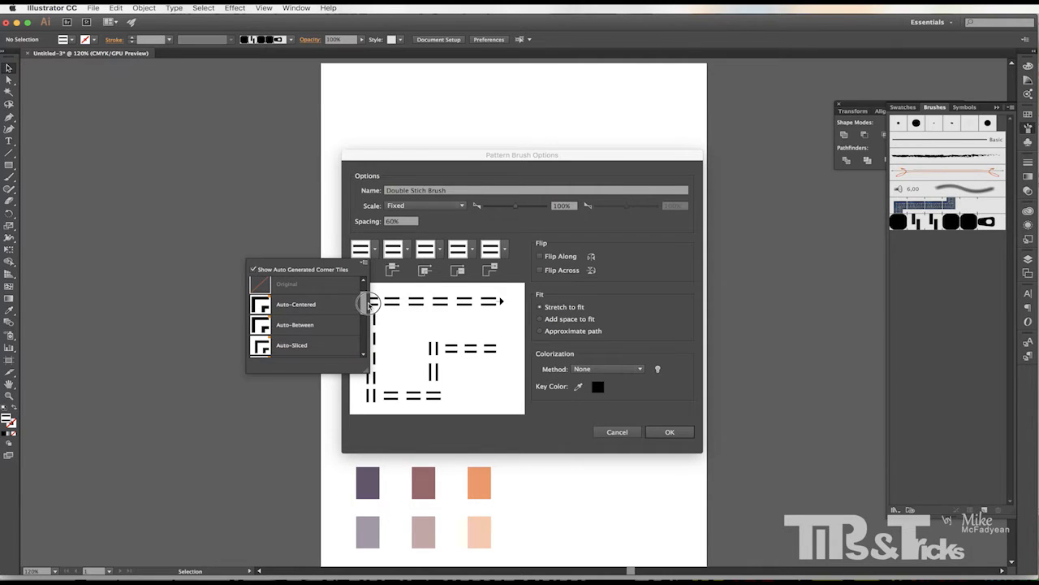
{"action": "left_click", "coordinate": [305, 328]}
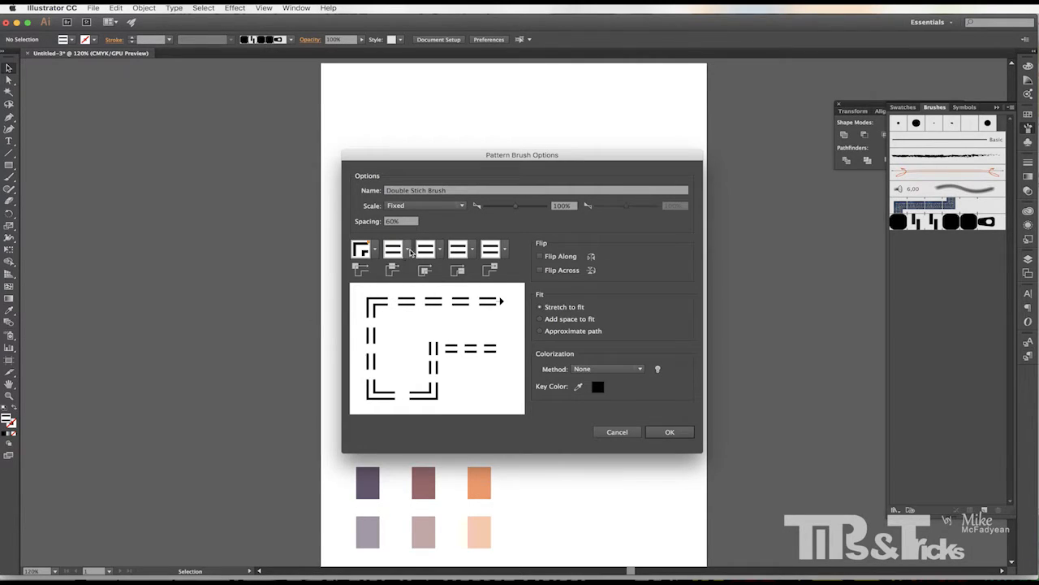
{"action": "left_click", "coordinate": [440, 249]}
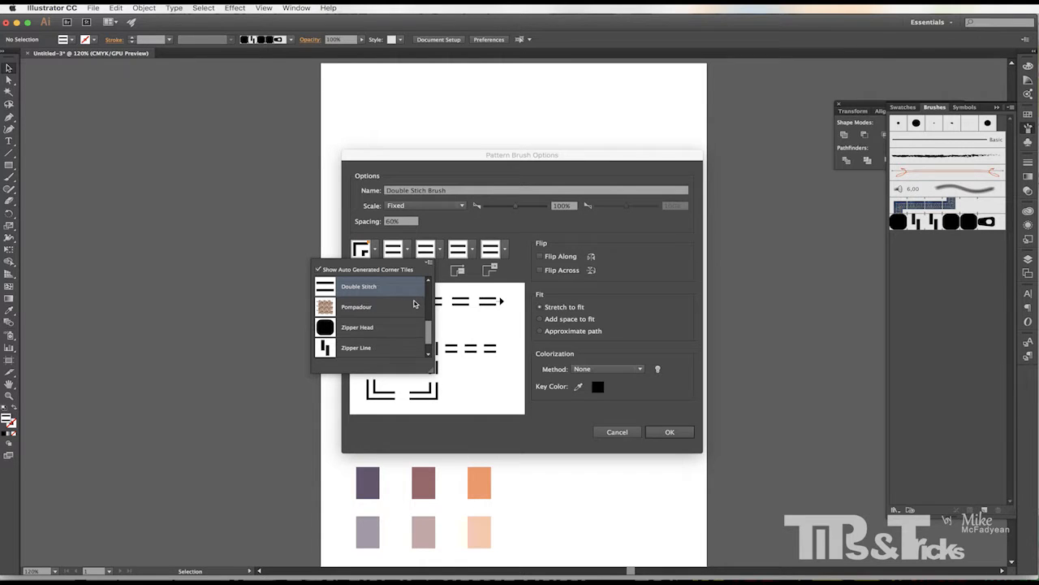
{"action": "left_click_drag", "start_coordinate": [428, 333], "coordinate": [433, 289]}
{"action": "left_click", "coordinate": [374, 351]}
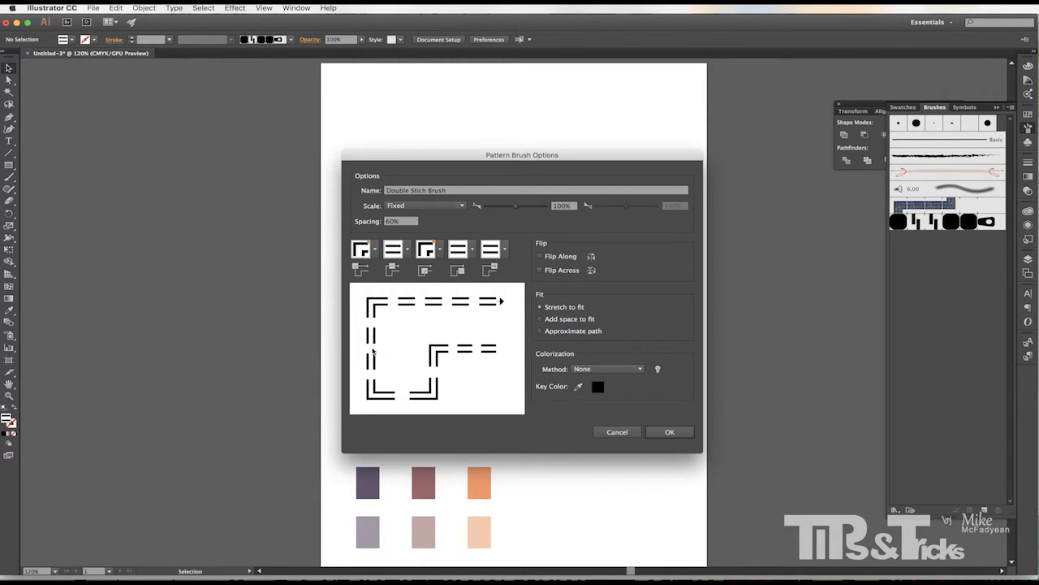
{"action": "left_click", "coordinate": [678, 431]}
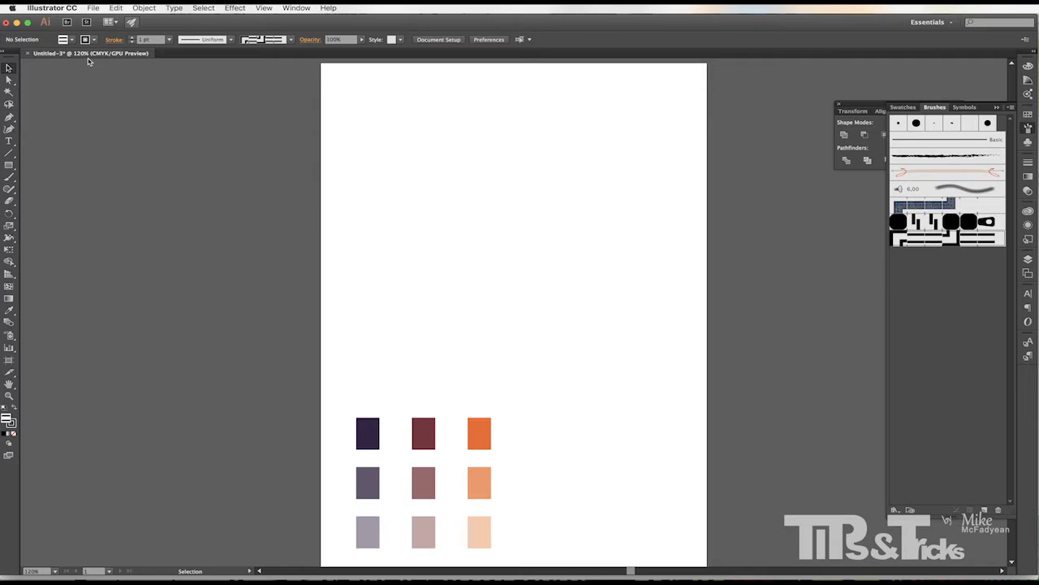
Test the Double Stich Brush with the Paintbrush at 0.5 pt stroke by drawing a wave and two angled paths.
{"action": "left_click", "coordinate": [11, 176]}
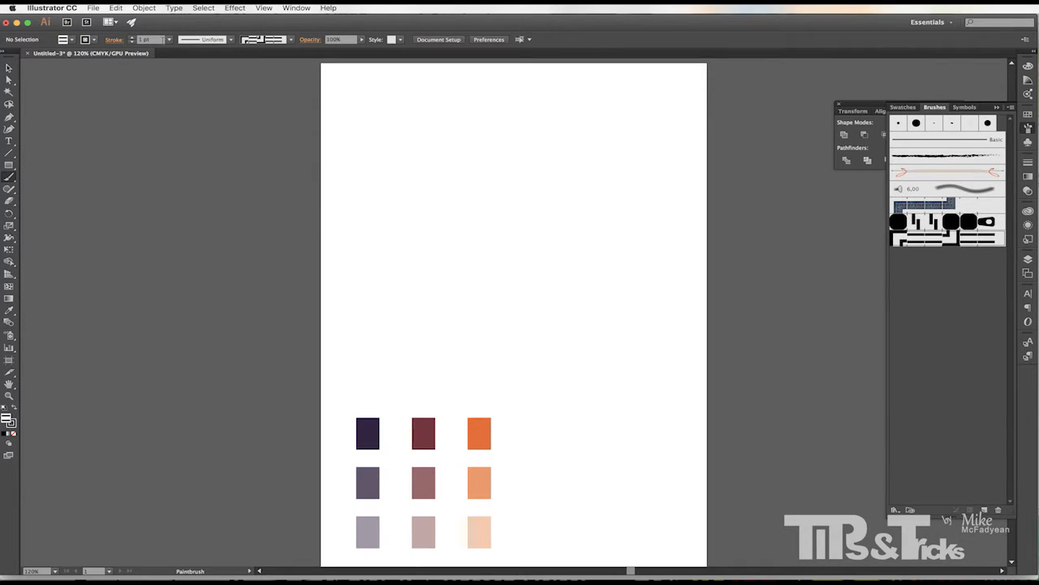
{"action": "left_click", "coordinate": [169, 39]}
{"action": "left_click", "coordinate": [177, 57]}
{"action": "left_click_drag", "start_coordinate": [359, 255], "coordinate": [654, 213]}
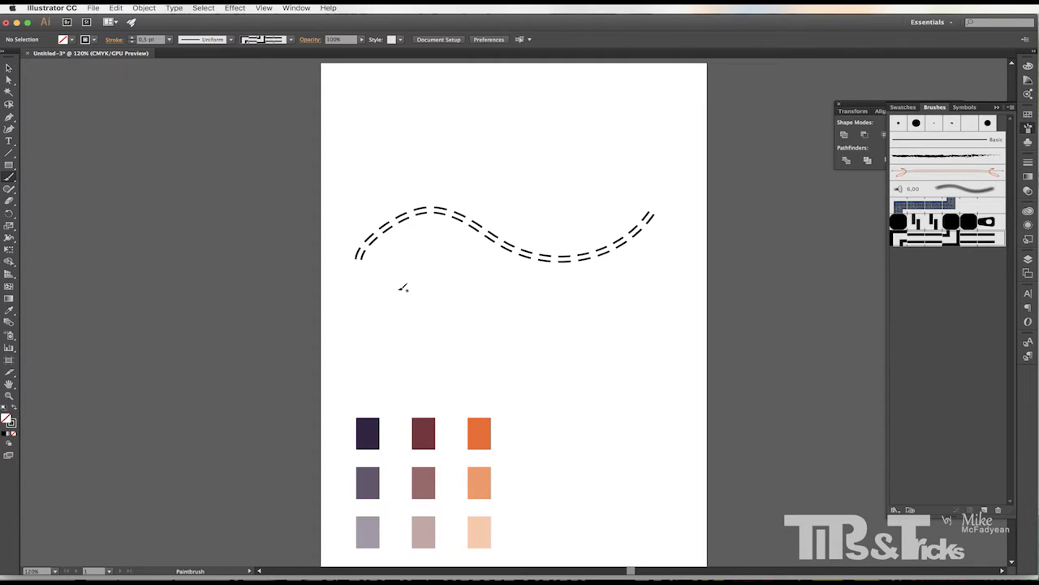
{"action": "mouse_move", "coordinate": [403, 287]}
{"action": "left_mouse_down"}
{"action": "mouse_move", "coordinate": [411, 343]}
{"action": "mouse_move", "coordinate": [575, 346]}
{"action": "mouse_move", "coordinate": [567, 457]}
{"action": "left_mouse_up"}
{"action": "mouse_move", "coordinate": [474, 301]}
{"action": "left_mouse_down"}
{"action": "mouse_move", "coordinate": [687, 310]}
{"action": "mouse_move", "coordinate": [668, 413]}
{"action": "left_mouse_up"}
Select all the test brush strokes and delete them.
{"action": "left_click", "coordinate": [9, 68]}
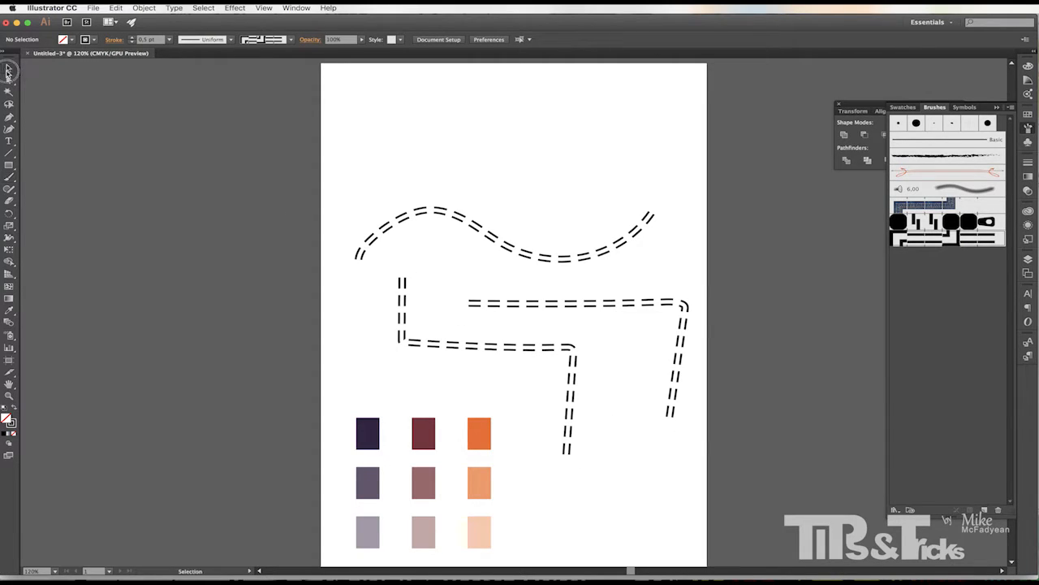
{"action": "mouse_move", "coordinate": [331, 157]}
{"action": "left_mouse_down"}
{"action": "mouse_move", "coordinate": [646, 372]}
{"action": "mouse_move", "coordinate": [689, 364]}
{"action": "left_mouse_up"}
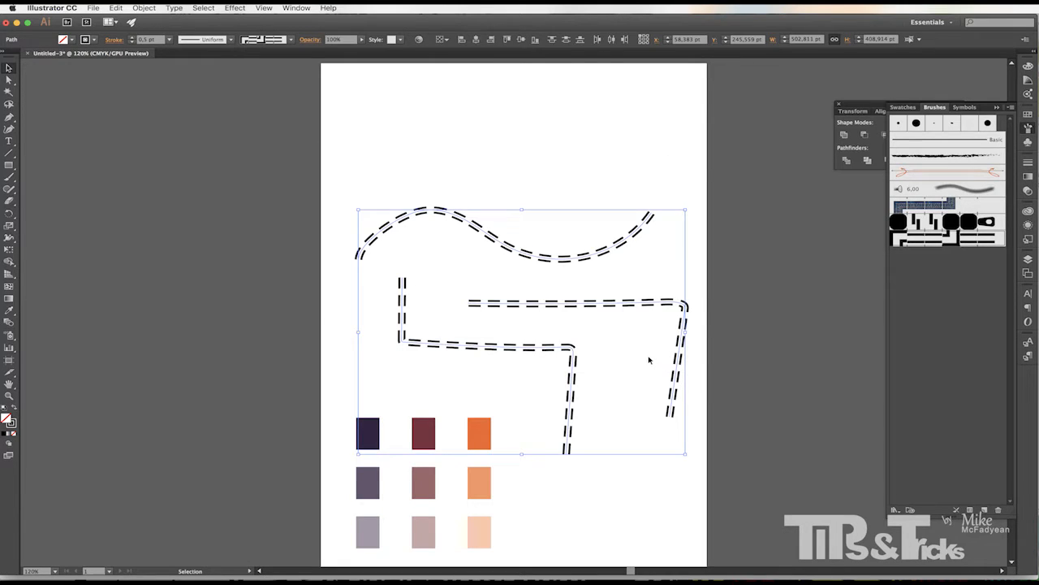
{"action": "key", "text": "Delete"}
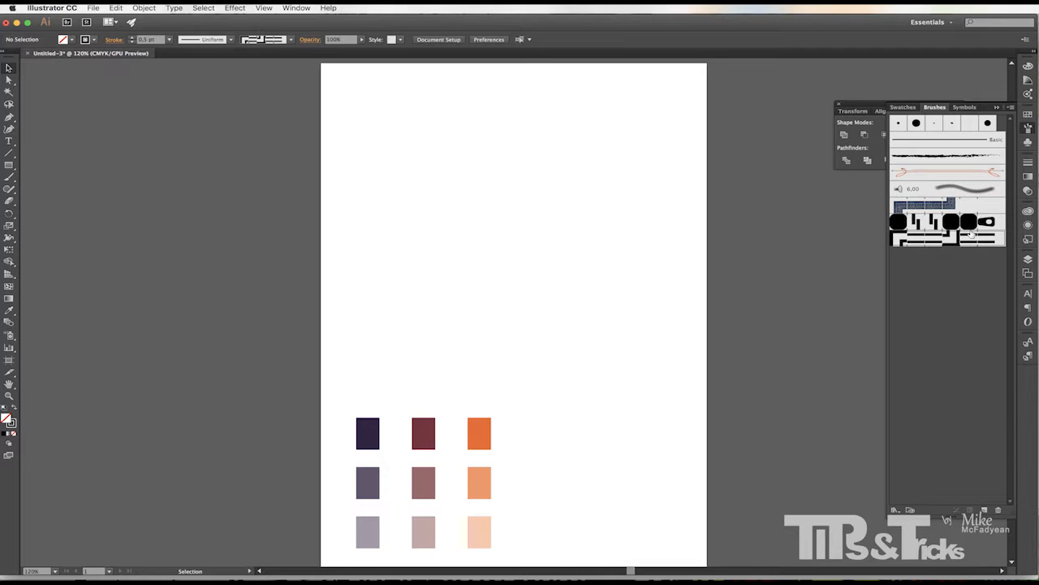
Save the brushes as a library named Fashion Brushes on the Desktop.
{"action": "left_click", "coordinate": [1012, 108]}
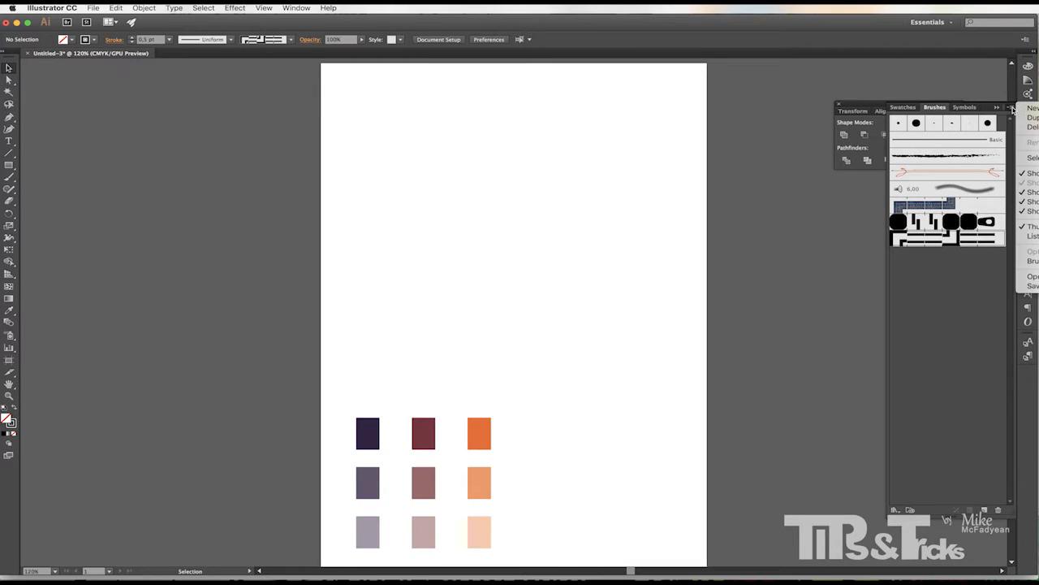
{"action": "left_click", "coordinate": [1034, 288]}
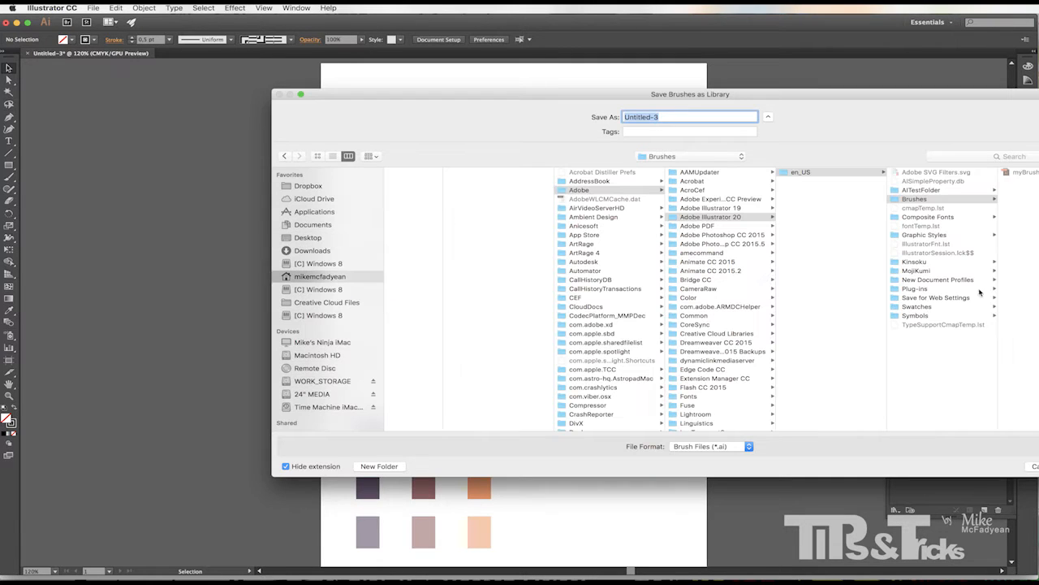
{"action": "left_click_drag", "start_coordinate": [809, 101], "coordinate": [650, 88]}
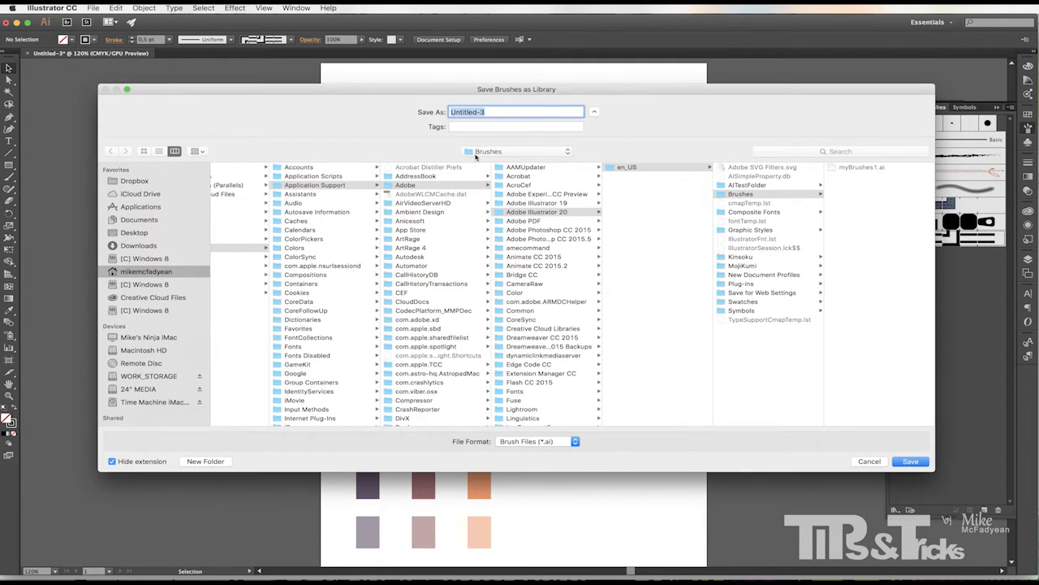
{"action": "left_click", "coordinate": [139, 234]}
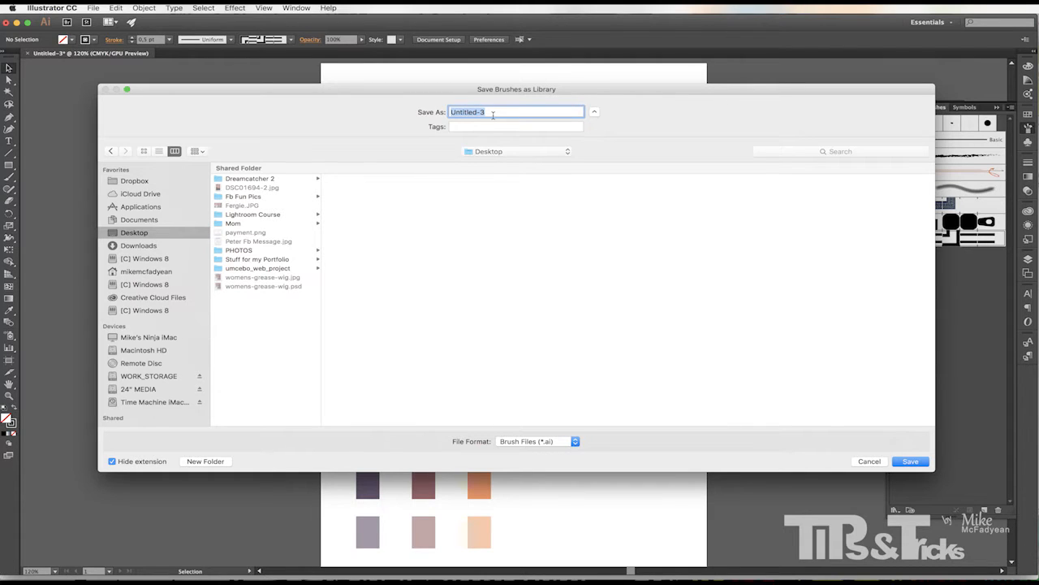
{"action": "type", "text": "Fashion Brushes"}
{"action": "left_click", "coordinate": [910, 461]}
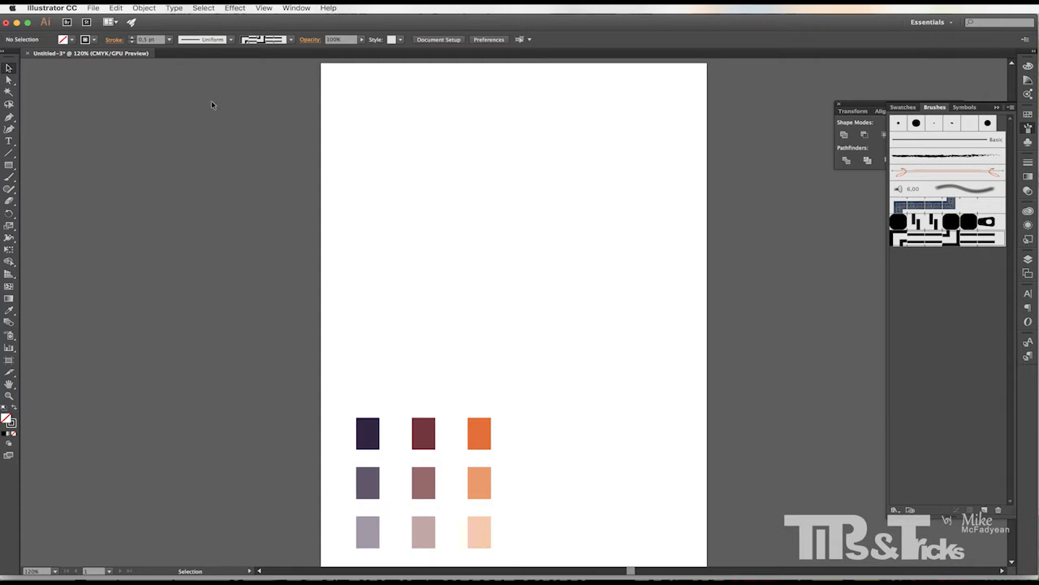
Browse to the saved Fashion Brushes.ai library on the Desktop to open it as another brush library.
{"action": "left_click", "coordinate": [1010, 107]}
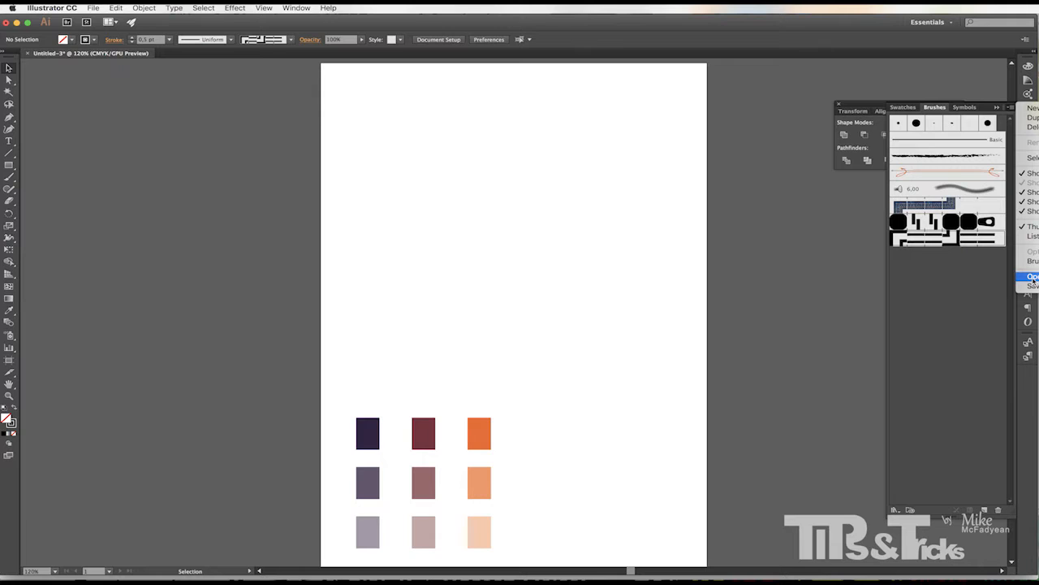
{"action": "left_click", "coordinate": [1038, 371]}
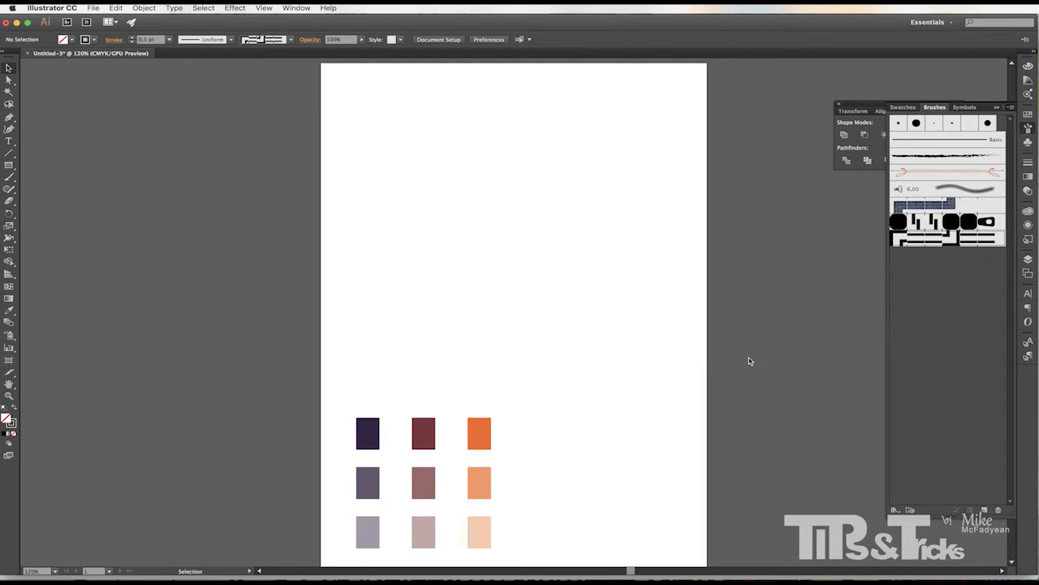
{"action": "left_click", "coordinate": [537, 218]}
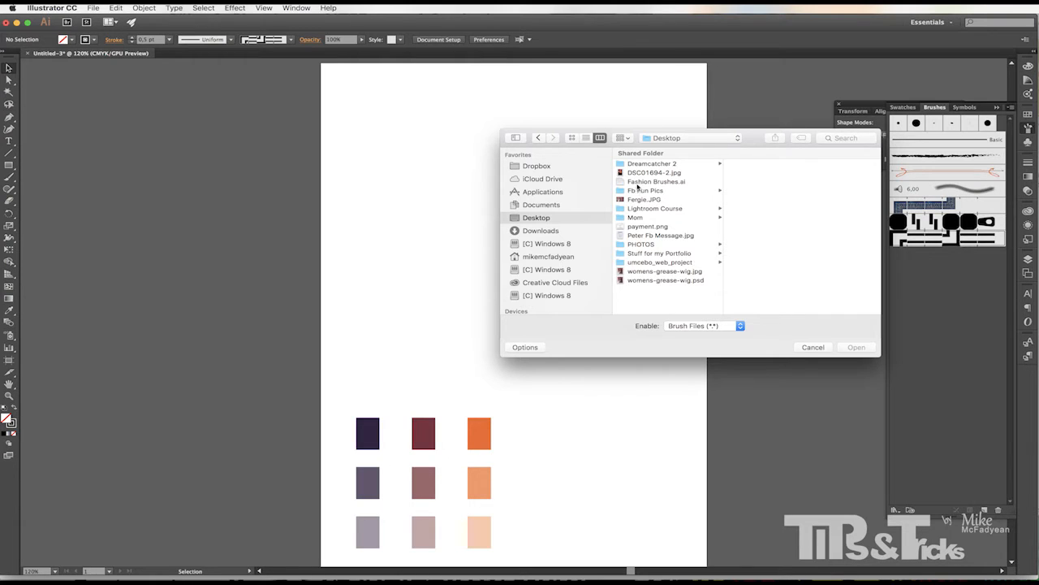
{"action": "left_click", "coordinate": [645, 181]}
{"action": "left_click", "coordinate": [805, 349]}
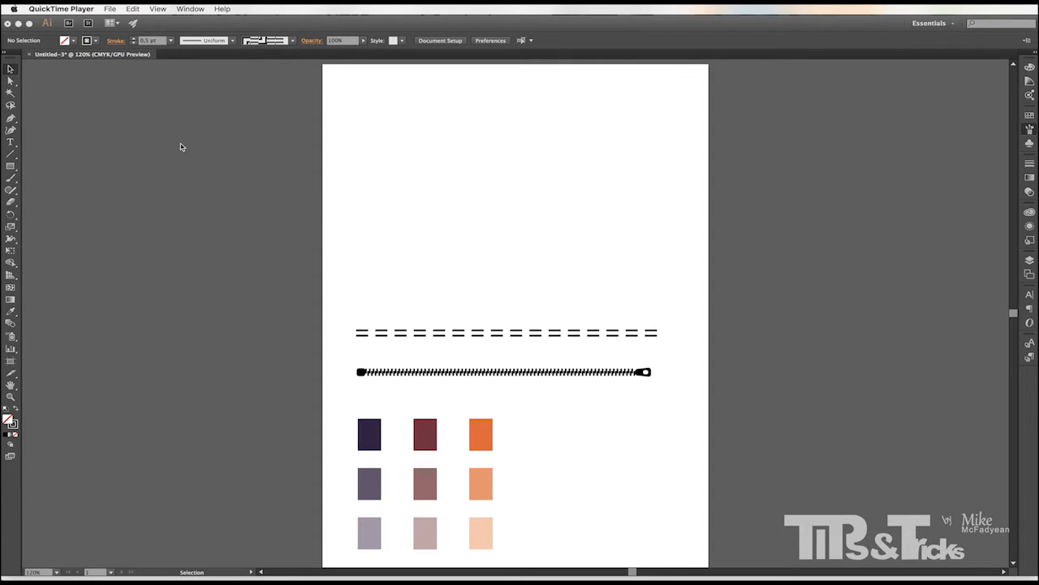
Draw a 120 pt circle with the Ellipse tool and fill it black.
{"action": "left_click", "coordinate": [11, 169]}
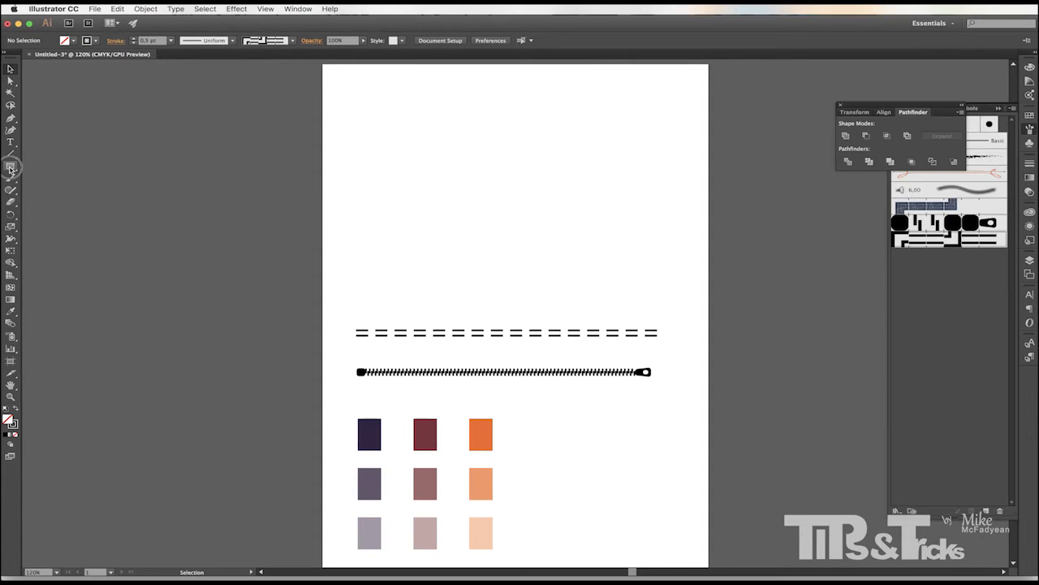
{"action": "left_click", "coordinate": [11, 168]}
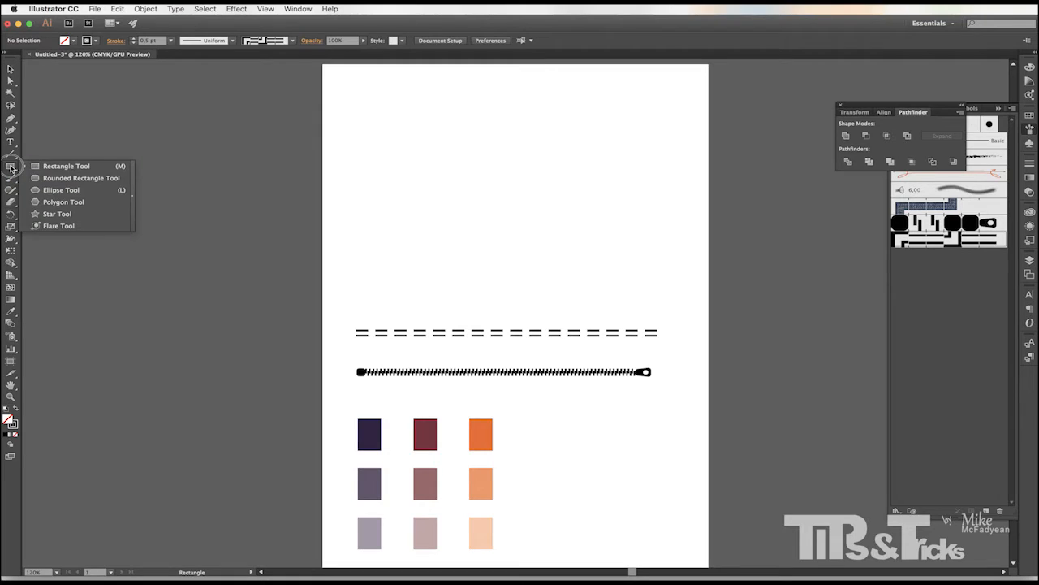
{"action": "left_click", "coordinate": [61, 190]}
{"action": "left_click_drag", "start_coordinate": [414, 150], "coordinate": [460, 201]}
{"action": "key", "text": "v"}
{"action": "left_click", "coordinate": [73, 40]}
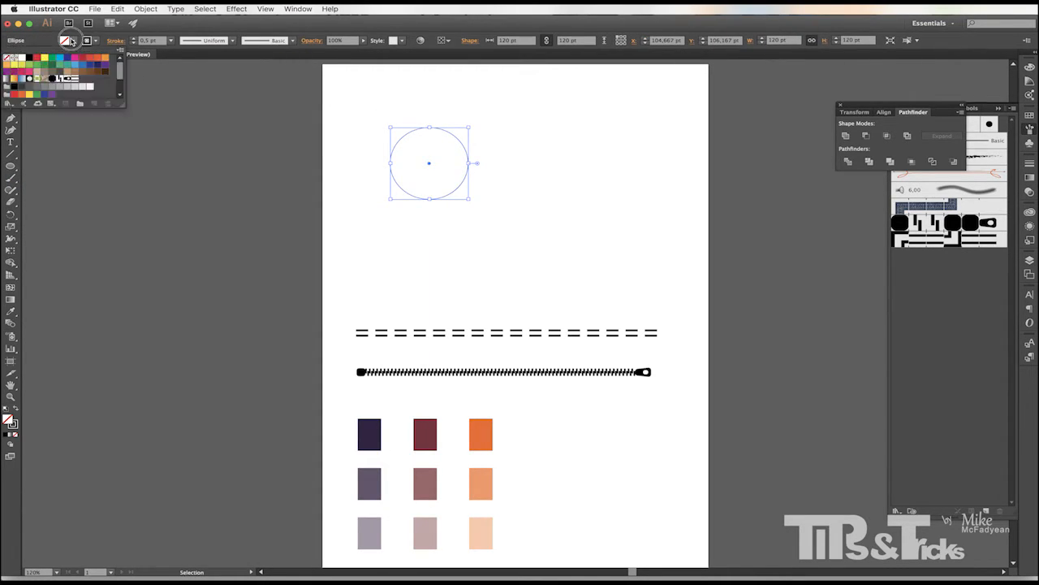
{"action": "left_click", "coordinate": [36, 62]}
{"action": "left_click", "coordinate": [72, 44]}
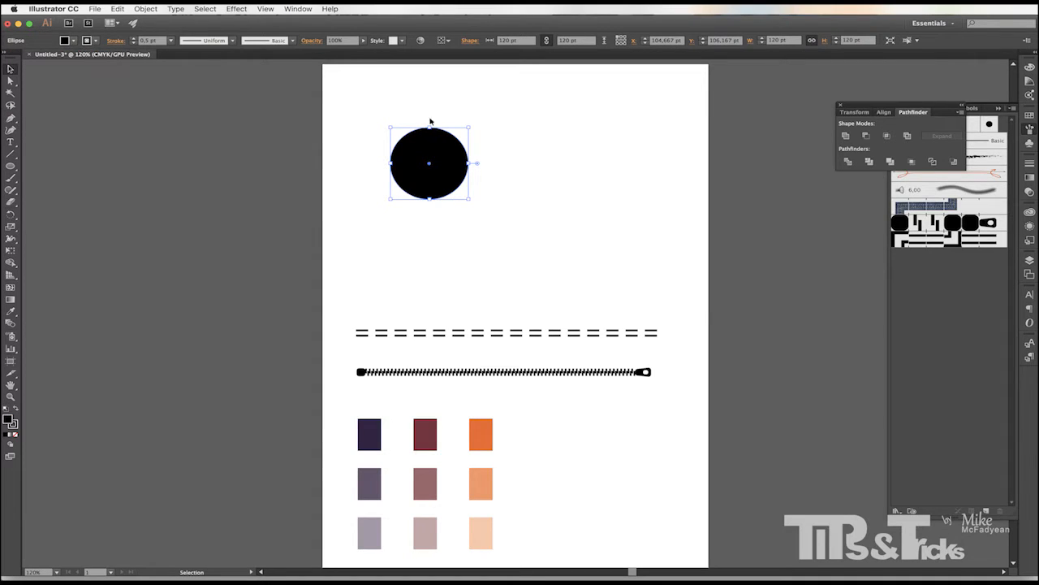
Draw a small circle about 29 pt inside the black circle and fill it white.
{"action": "mouse_move", "coordinate": [432, 143]}
{"action": "left_mouse_down"}
{"action": "mouse_move", "coordinate": [475, 162]}
{"action": "mouse_move", "coordinate": [445, 173]}
{"action": "mouse_move", "coordinate": [433, 196]}
{"action": "mouse_move", "coordinate": [416, 154]}
{"action": "left_mouse_up"}
{"action": "left_click", "coordinate": [73, 42]}
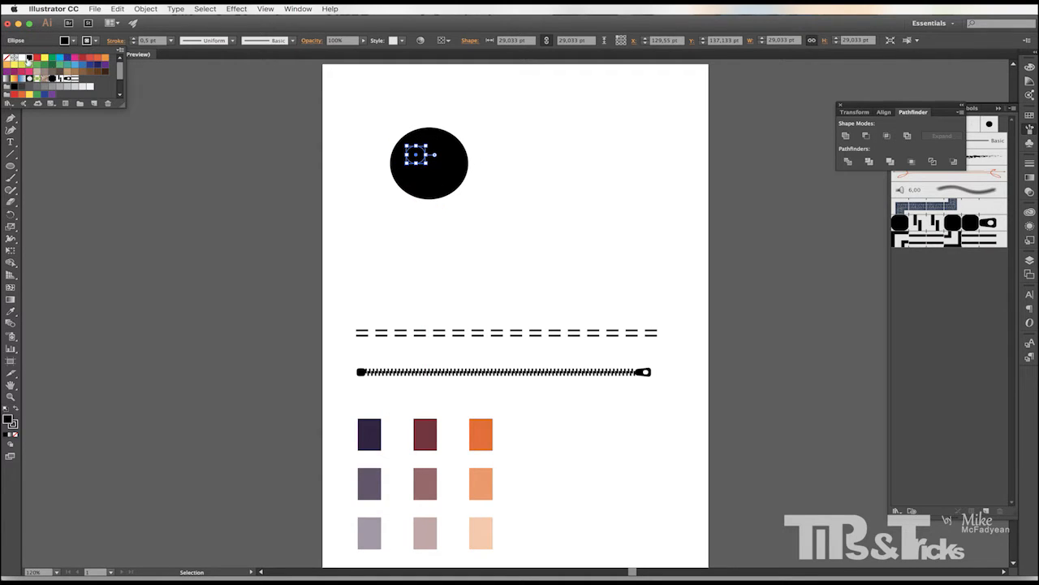
{"action": "left_click", "coordinate": [27, 60]}
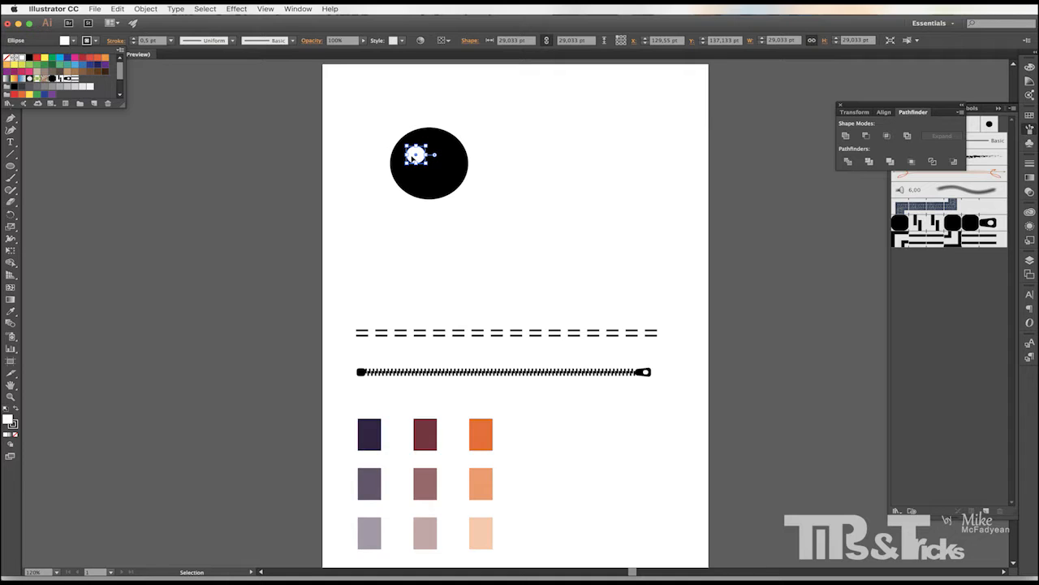
{"action": "key", "text": "Escape"}
Duplicate the white circle into four holes arranged in a square and group them.
{"action": "key", "text": "super+equal"}
{"action": "left_click_drag", "start_coordinate": [425, 216], "coordinate": [453, 271]}
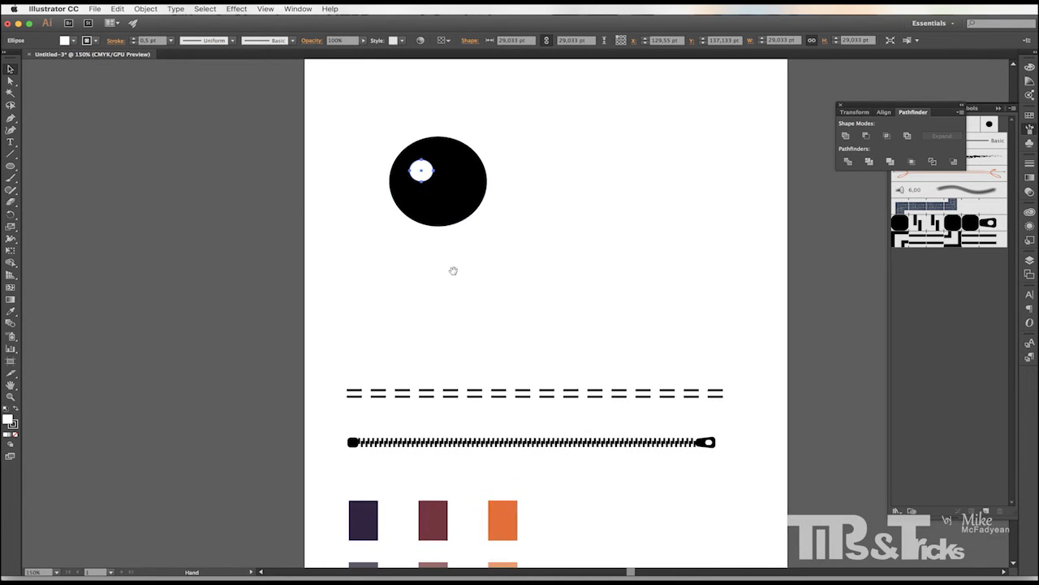
{"action": "left_click_drag", "start_coordinate": [428, 174], "coordinate": [428, 204]}
{"action": "left_click", "coordinate": [430, 177], "text": "shift"}
{"action": "left_click", "coordinate": [450, 180], "text": "shift"}
{"action": "left_click", "coordinate": [420, 176], "text": "shift"}
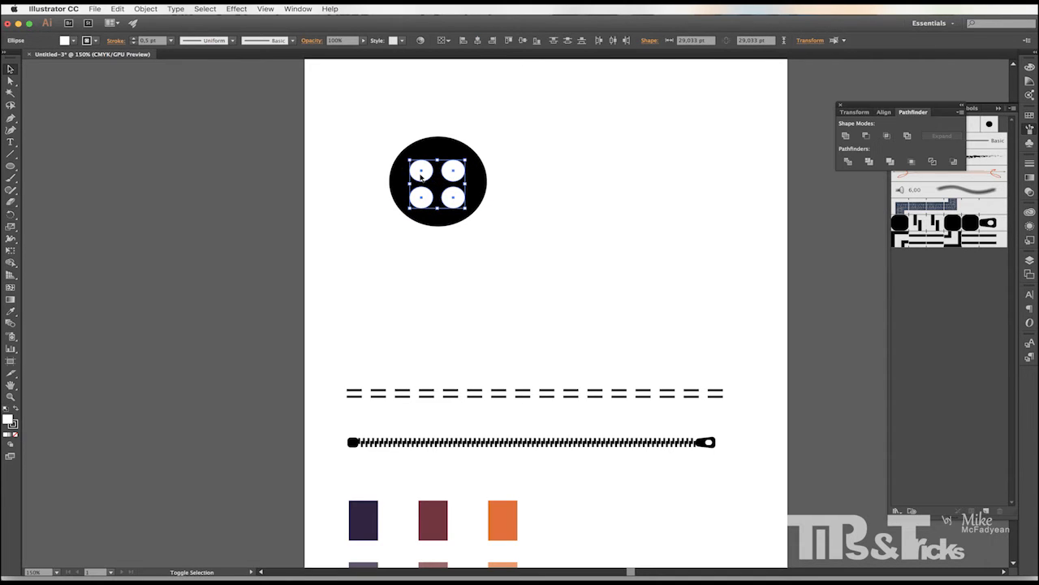
{"action": "key", "text": "super+g"}
Select the black circle together with the four holes and align them on their horizontal and vertical centres.
{"action": "left_click", "coordinate": [526, 135]}
{"action": "left_click_drag", "start_coordinate": [527, 136], "coordinate": [385, 232]}
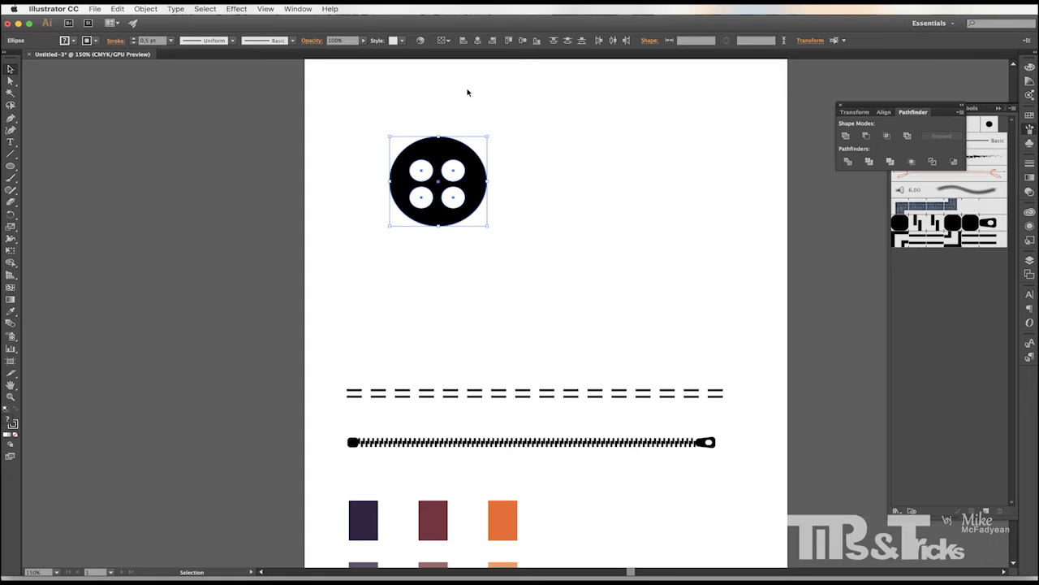
{"action": "left_click", "coordinate": [477, 41]}
{"action": "left_click", "coordinate": [522, 41]}
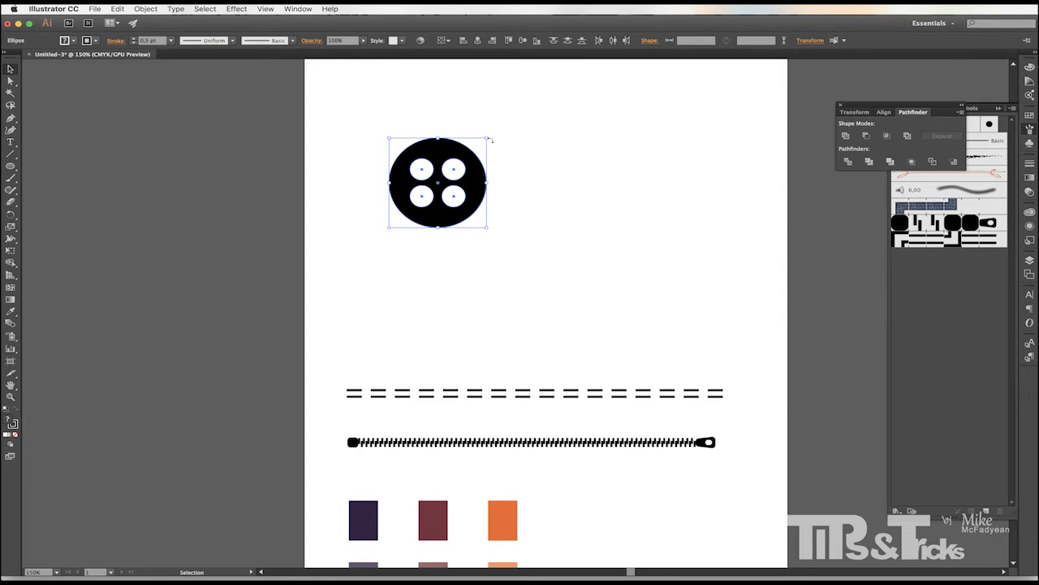
Scale the button down to about 84 pt and move it just above the double stitch line.
{"action": "left_click_drag", "start_coordinate": [485, 138], "coordinate": [457, 165]}
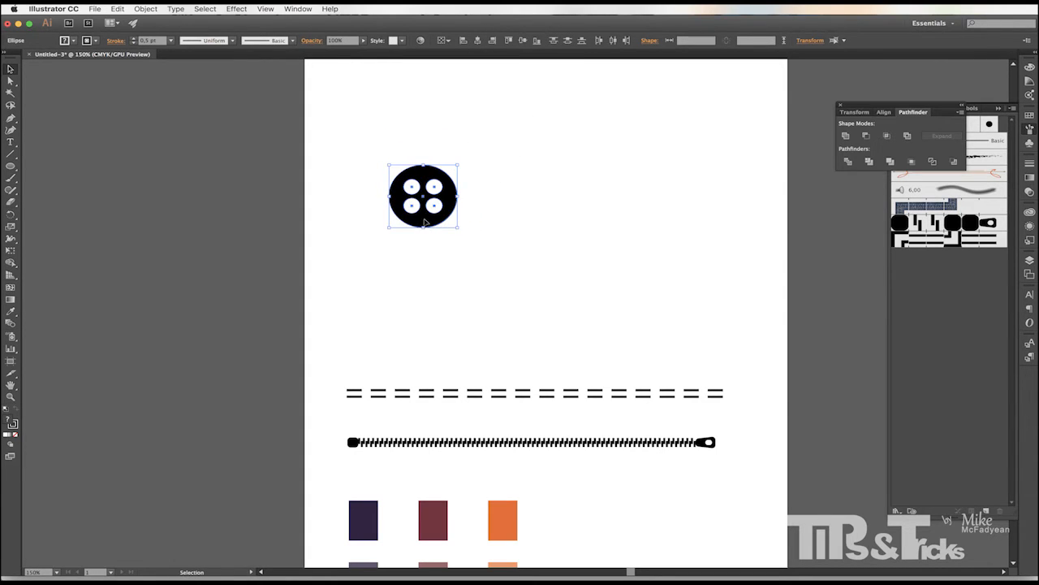
{"action": "left_click_drag", "start_coordinate": [426, 224], "coordinate": [382, 356]}
{"action": "left_click", "coordinate": [464, 323]}
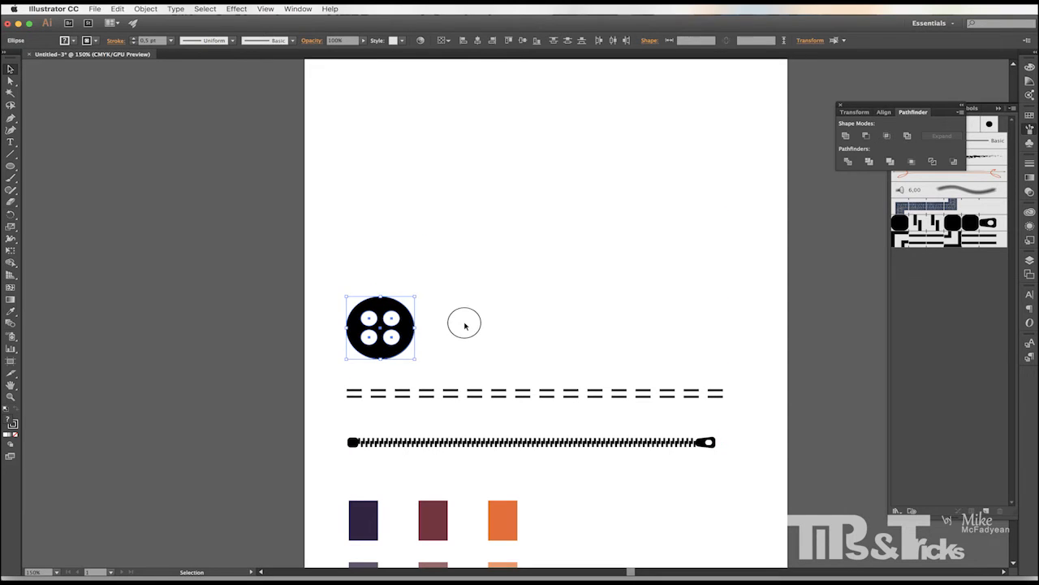
Duplicate the black circle beside the button, add a smaller concentric circle and punch it out with Minus Front to form a ring.
{"action": "left_click", "coordinate": [377, 310]}
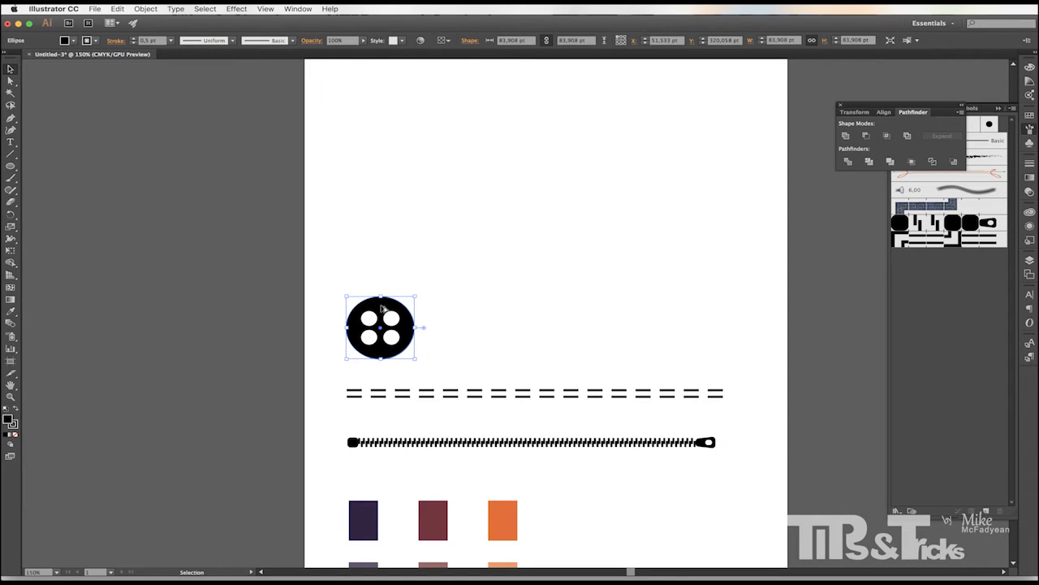
{"action": "left_click_drag", "start_coordinate": [383, 310], "coordinate": [470, 309]}
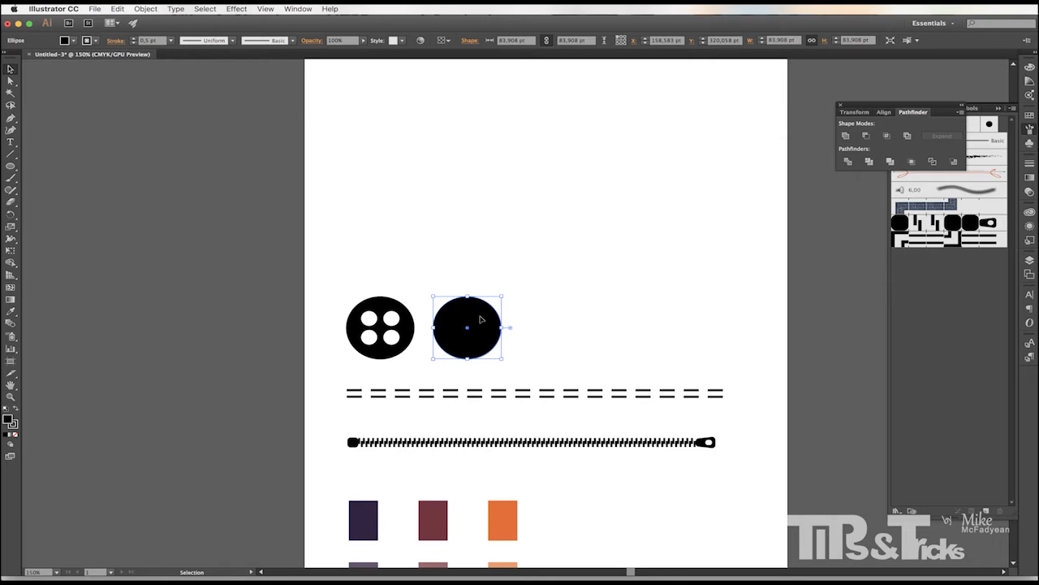
{"action": "key", "text": "ctrl+d"}
{"action": "left_click_drag", "start_coordinate": [553, 321], "coordinate": [492, 308]}
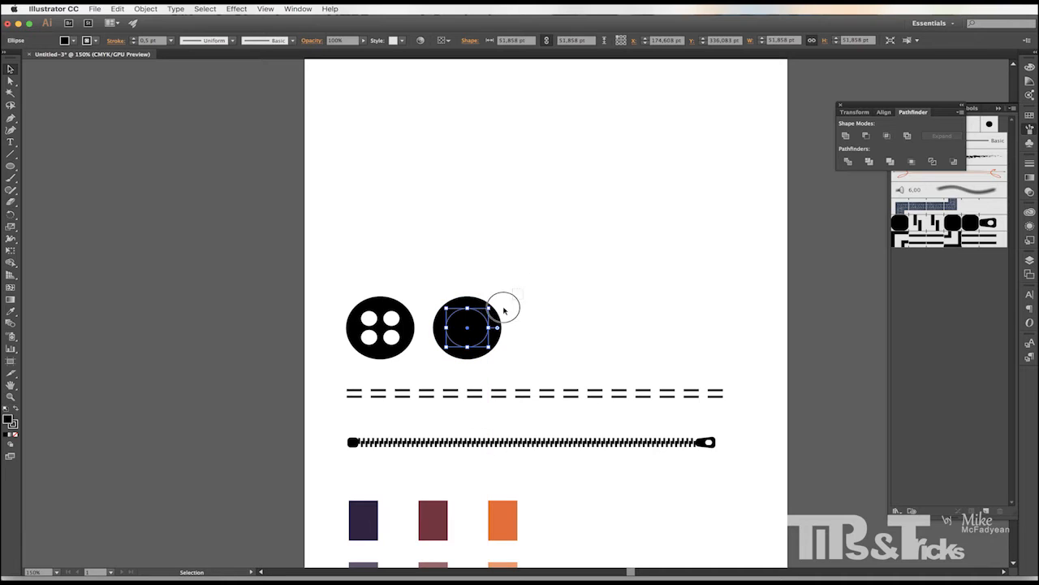
{"action": "left_click", "coordinate": [872, 136]}
{"action": "left_click", "coordinate": [583, 296]}
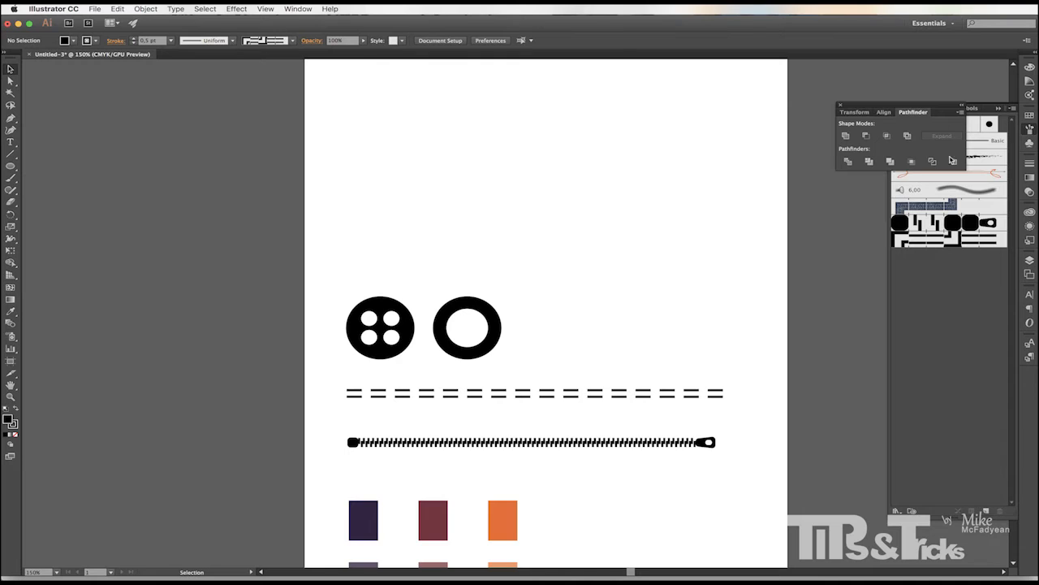
Save the four-hole button as a new symbol named Simple Button.
{"action": "left_click", "coordinate": [1029, 143]}
{"action": "left_click_drag", "start_coordinate": [425, 269], "coordinate": [348, 345]}
{"action": "left_click_drag", "start_coordinate": [378, 312], "coordinate": [937, 152]}
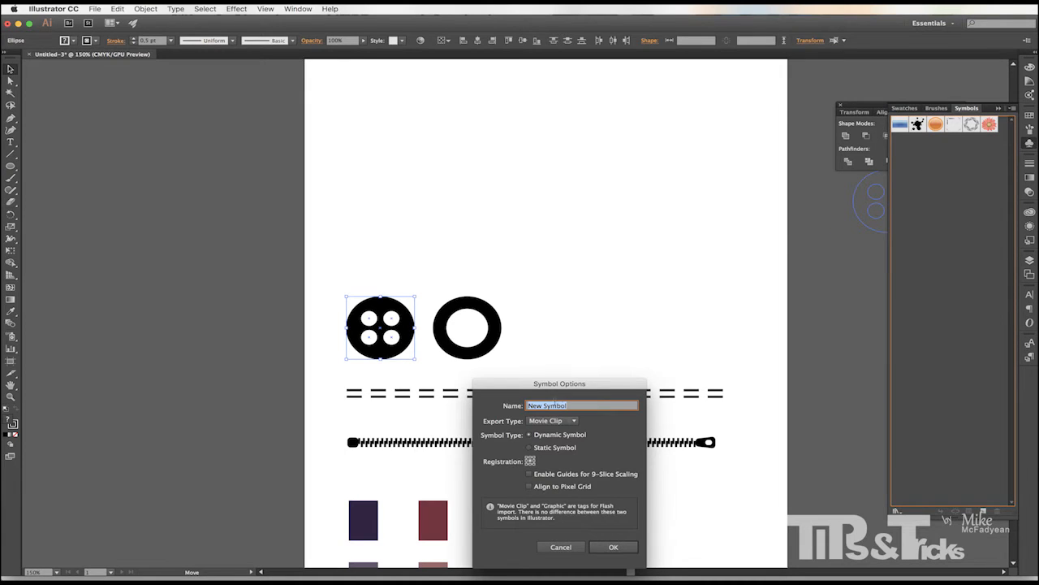
{"action": "type", "text": "Button"}
{"action": "left_click", "coordinate": [605, 547]}
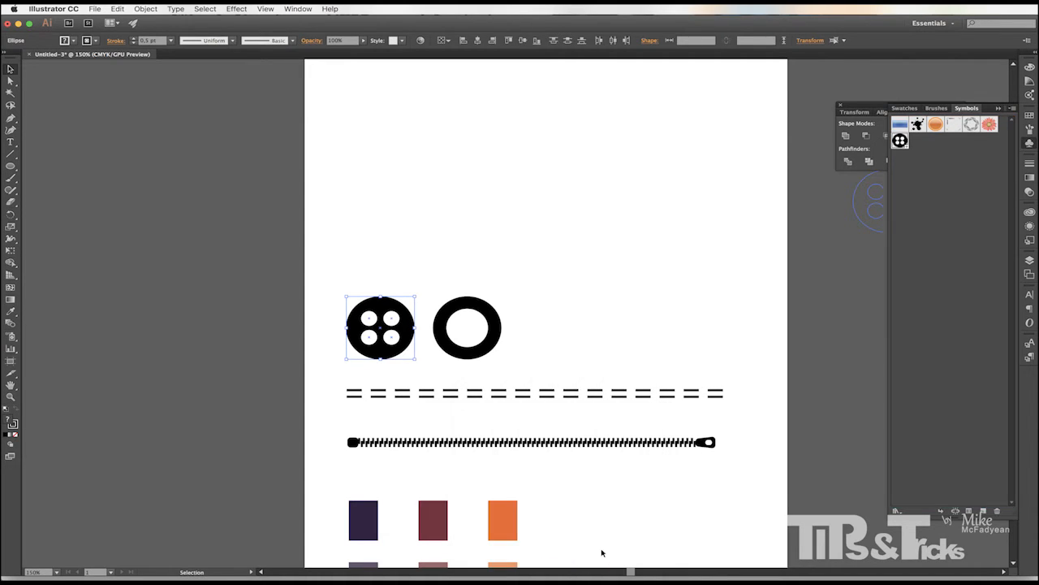
Save the ring as a new symbol named Simple Grommet.
{"action": "left_click_drag", "start_coordinate": [467, 349], "coordinate": [928, 220]}
{"action": "left_click", "coordinate": [556, 320]}
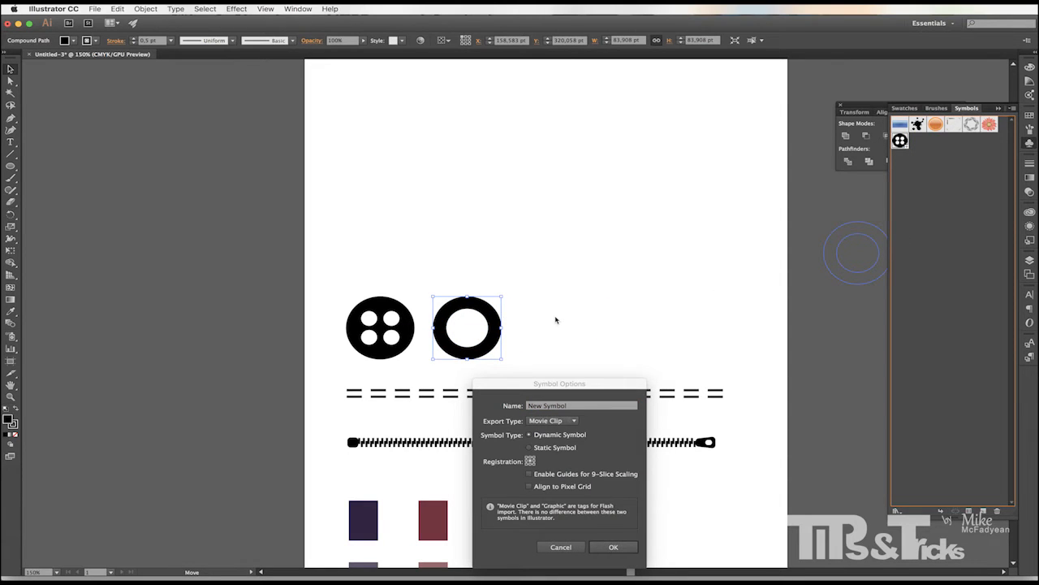
{"action": "left_click", "coordinate": [568, 404]}
{"action": "type", "text": "Simple"}
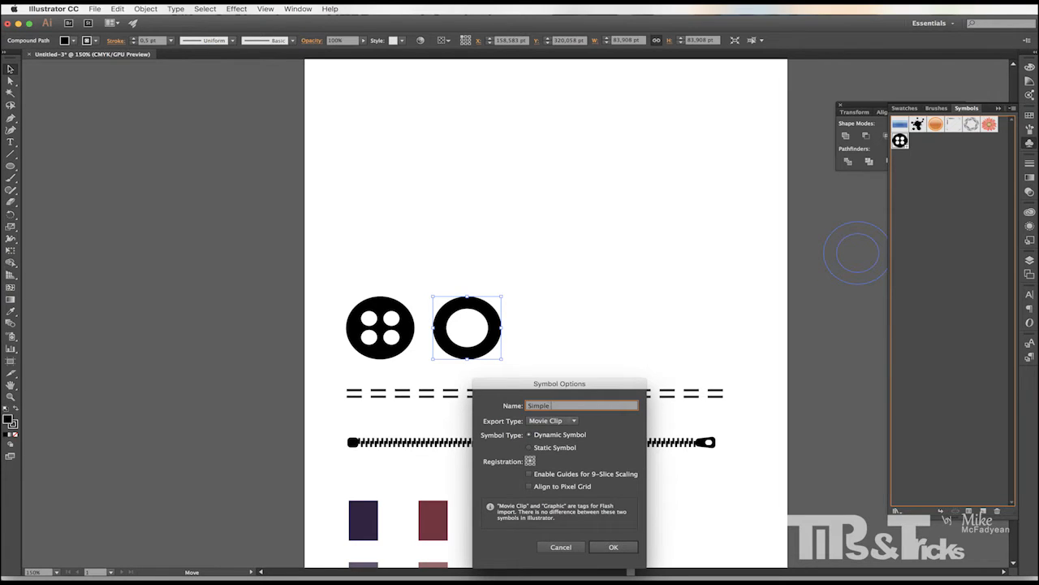
{"action": "type", "text": " Grommet"}
{"action": "left_click", "coordinate": [614, 547]}
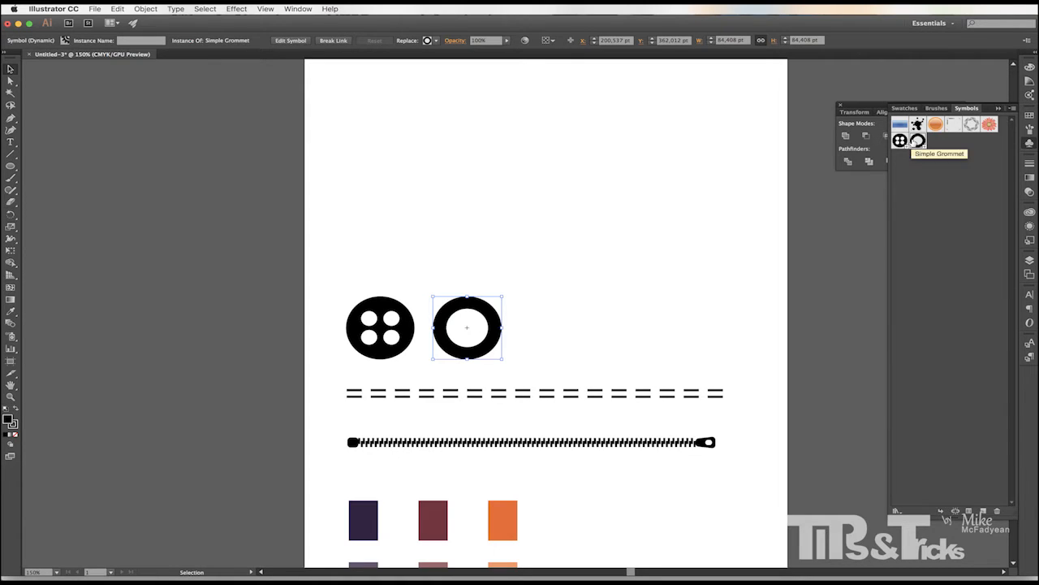
Place four Simple Button symbol instances at scattered spots near the top of the artboard.
{"action": "left_click", "coordinate": [634, 273]}
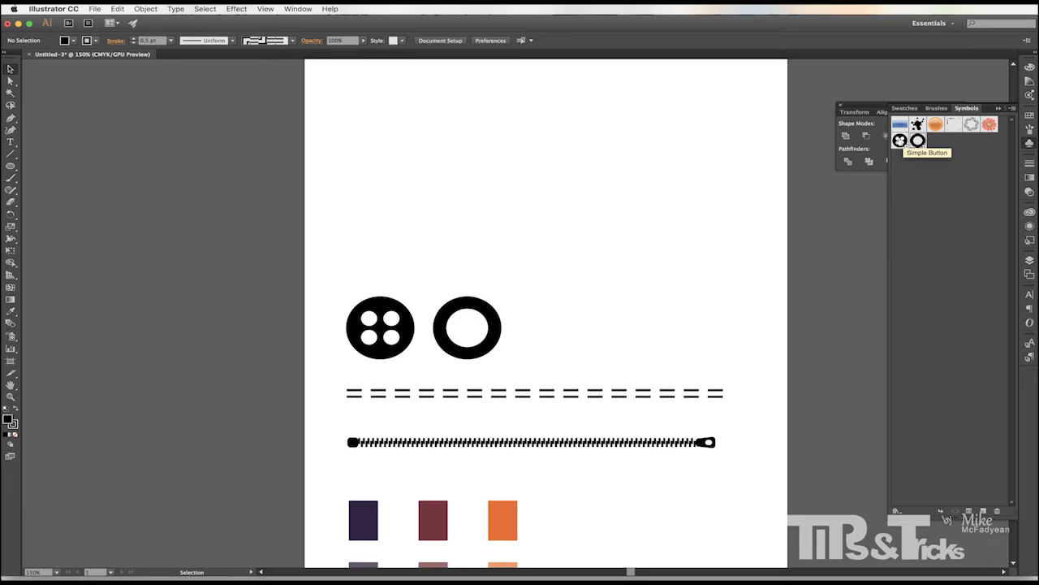
{"action": "left_click_drag", "start_coordinate": [899, 141], "coordinate": [360, 97]}
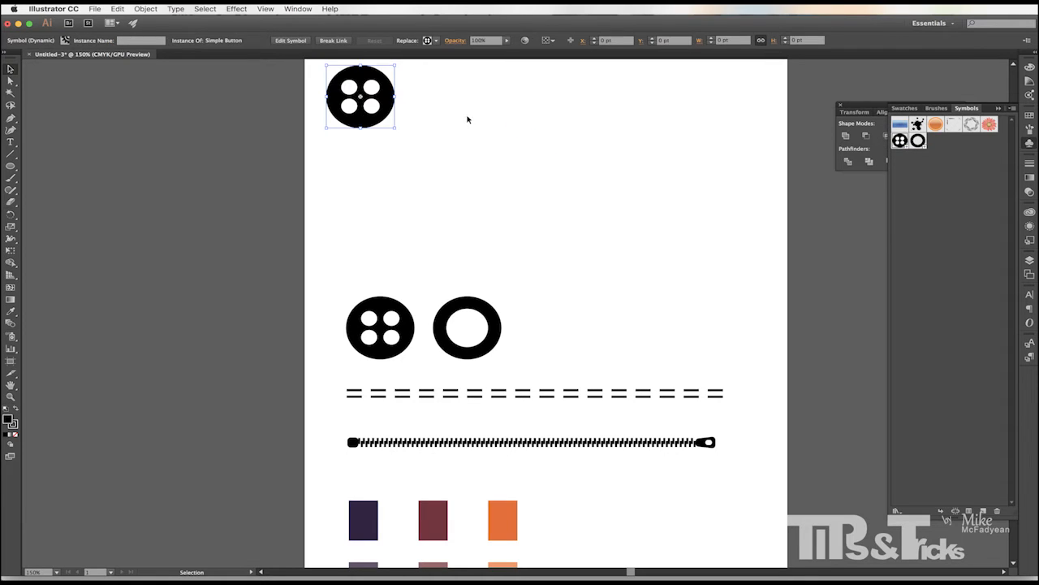
{"action": "left_click_drag", "start_coordinate": [900, 141], "coordinate": [423, 190]}
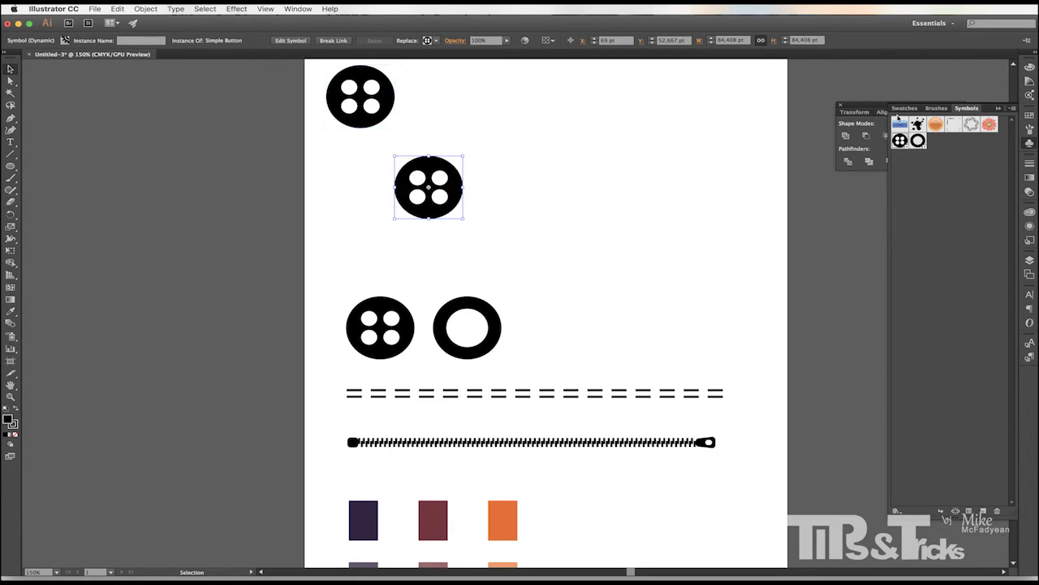
{"action": "left_click_drag", "start_coordinate": [900, 141], "coordinate": [573, 146]}
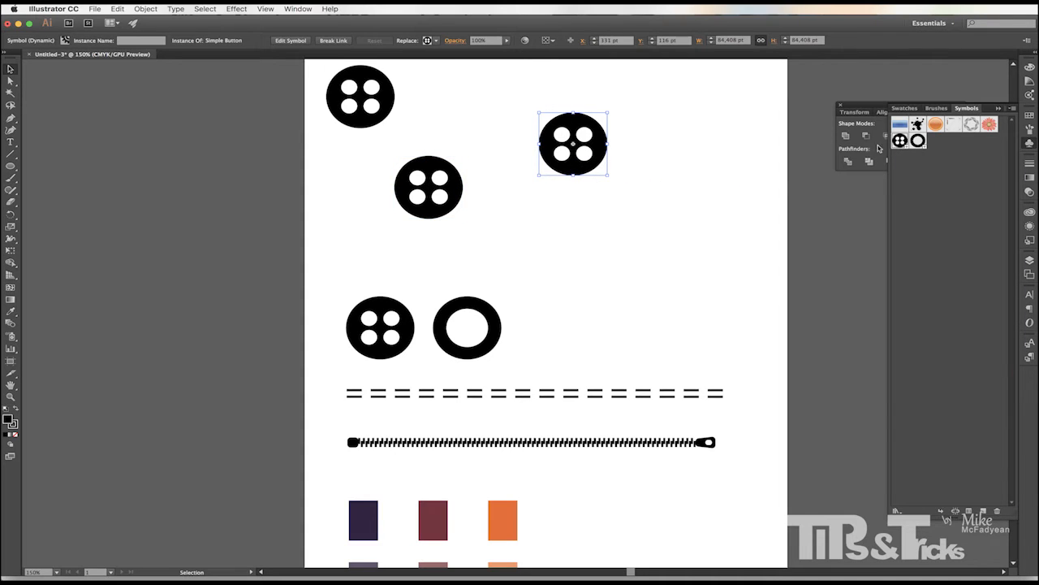
{"action": "left_click_drag", "start_coordinate": [900, 142], "coordinate": [611, 235]}
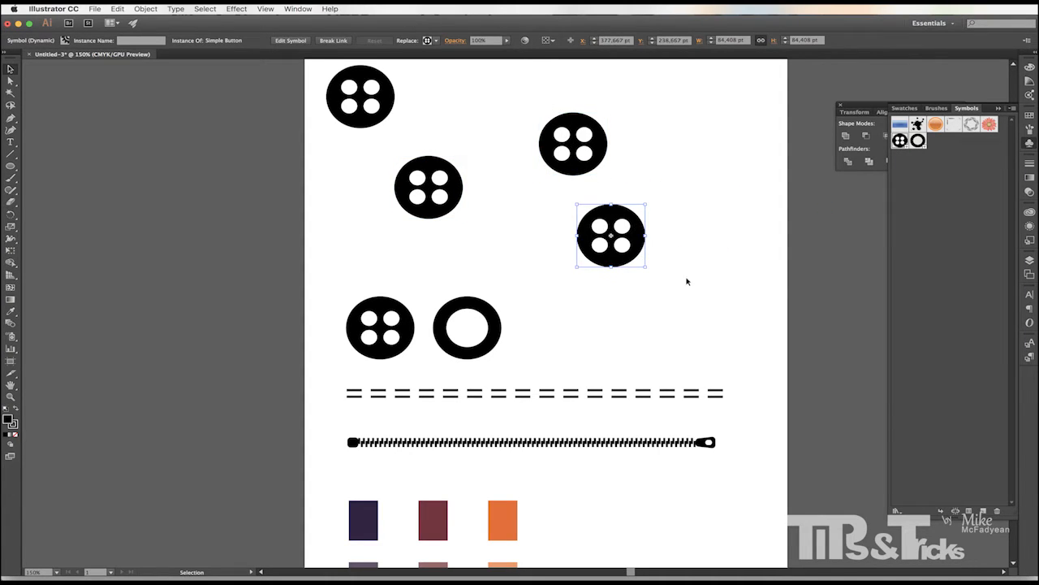
Replace the top-left button instance with the Simple Grommet symbol and nudge it slightly down.
{"action": "left_click", "coordinate": [677, 265]}
{"action": "left_click", "coordinate": [603, 242]}
{"action": "left_click", "coordinate": [562, 161]}
{"action": "left_click", "coordinate": [439, 185]}
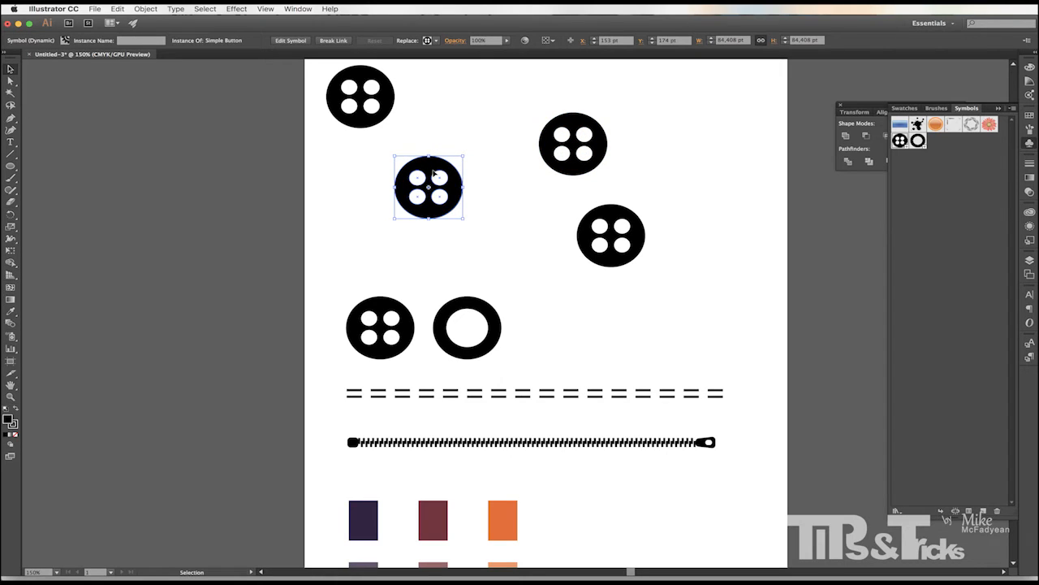
{"action": "left_click", "coordinate": [375, 100]}
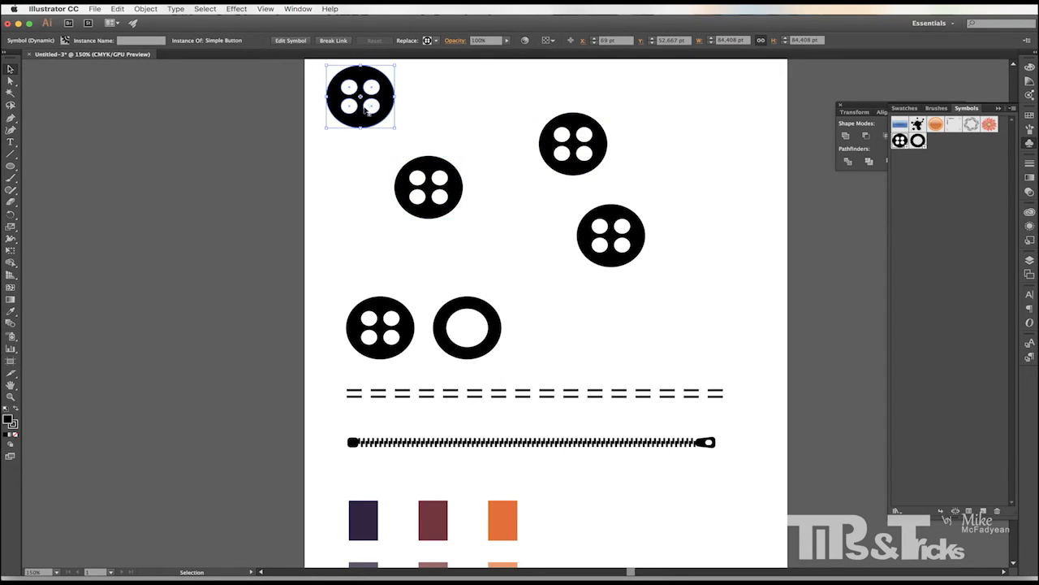
{"action": "left_click", "coordinate": [436, 41]}
{"action": "left_click", "coordinate": [374, 78]}
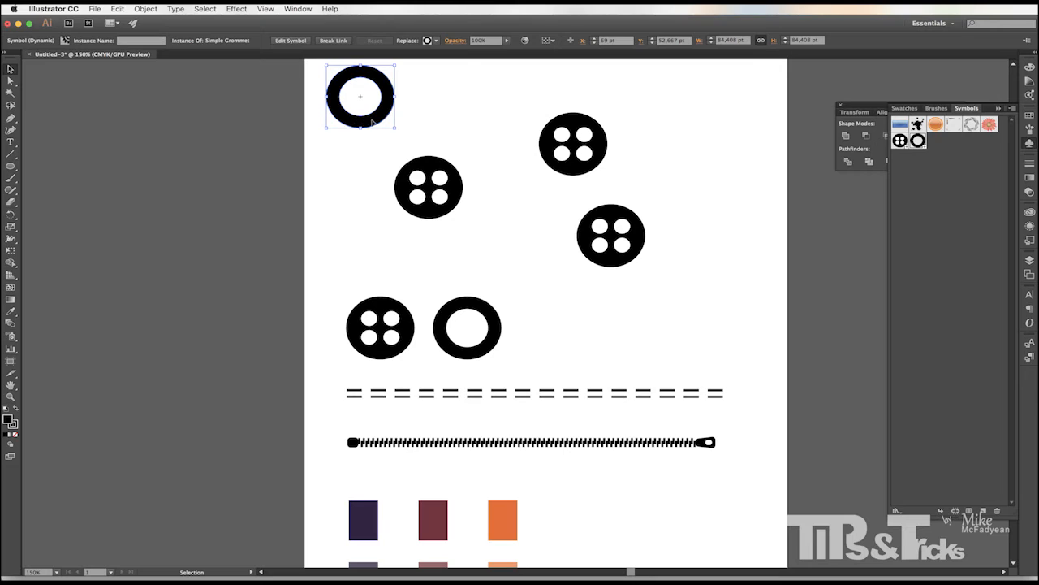
{"action": "left_click_drag", "start_coordinate": [372, 123], "coordinate": [375, 138]}
Edit the Simple Button symbol definition, fill its circle red, and leave symbol editing mode.
{"action": "double_click", "coordinate": [549, 149]}
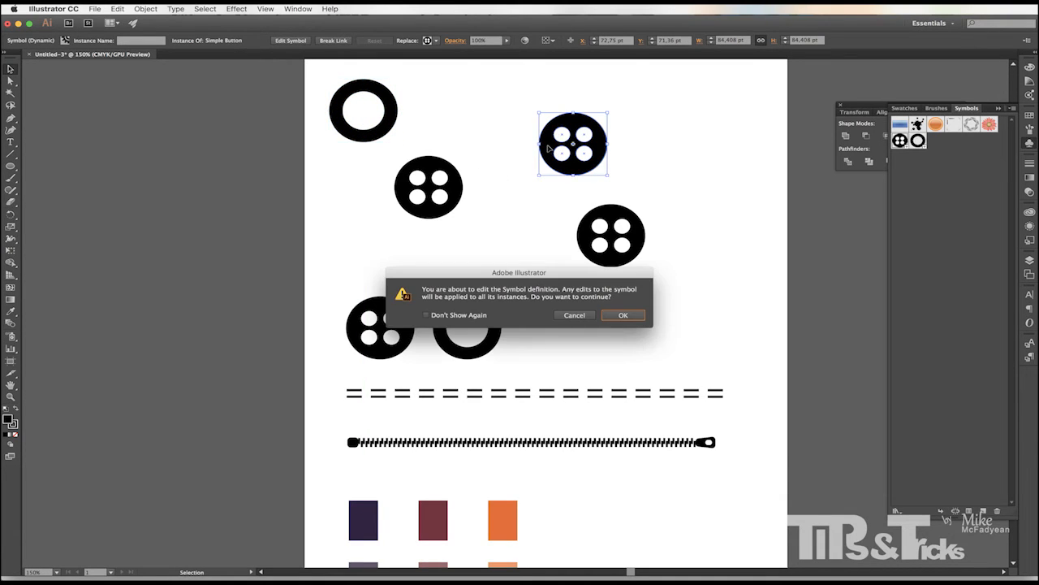
{"action": "left_click", "coordinate": [620, 316]}
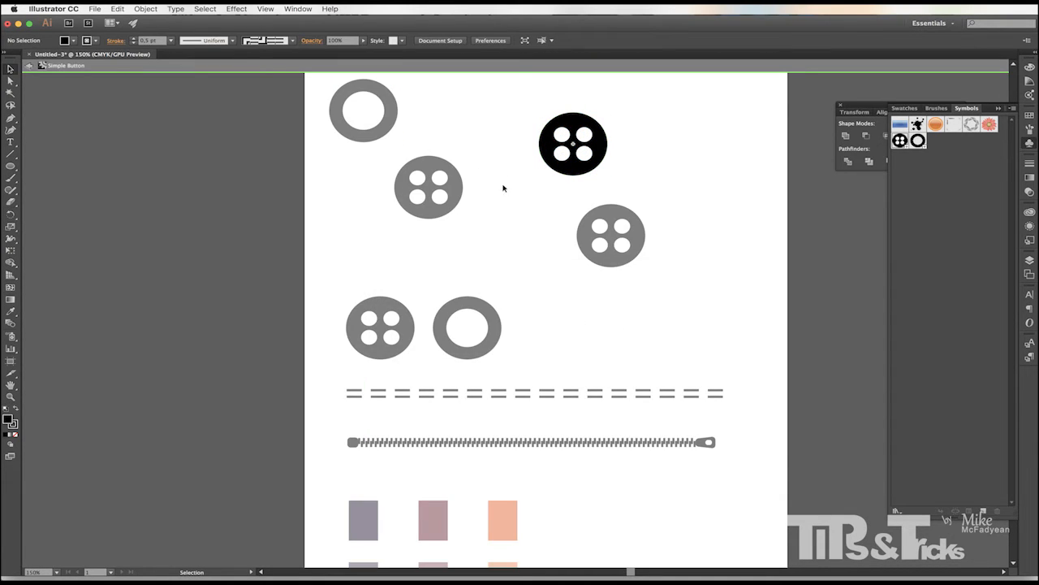
{"action": "left_click", "coordinate": [552, 153]}
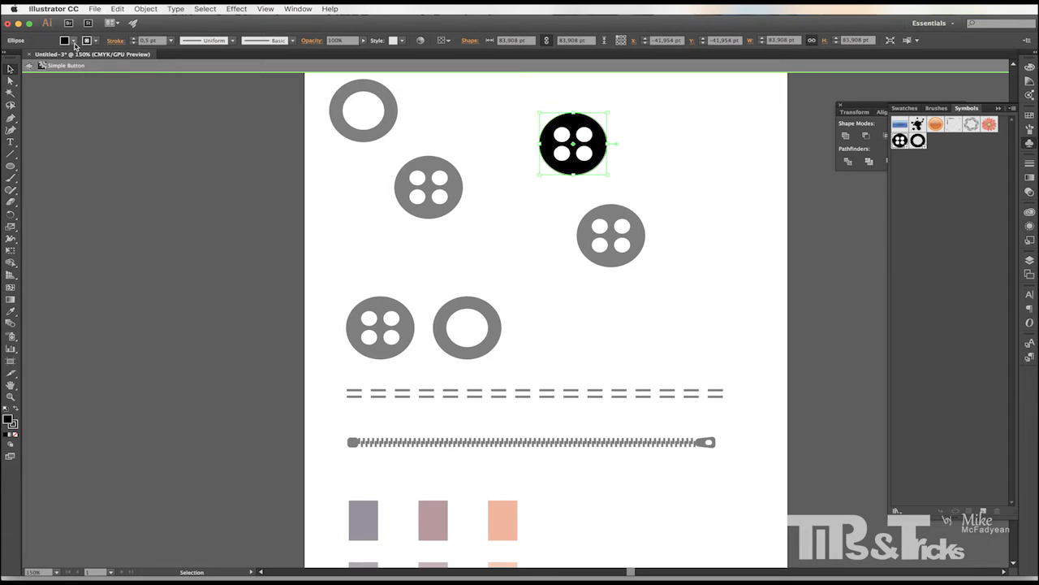
{"action": "left_click", "coordinate": [74, 42]}
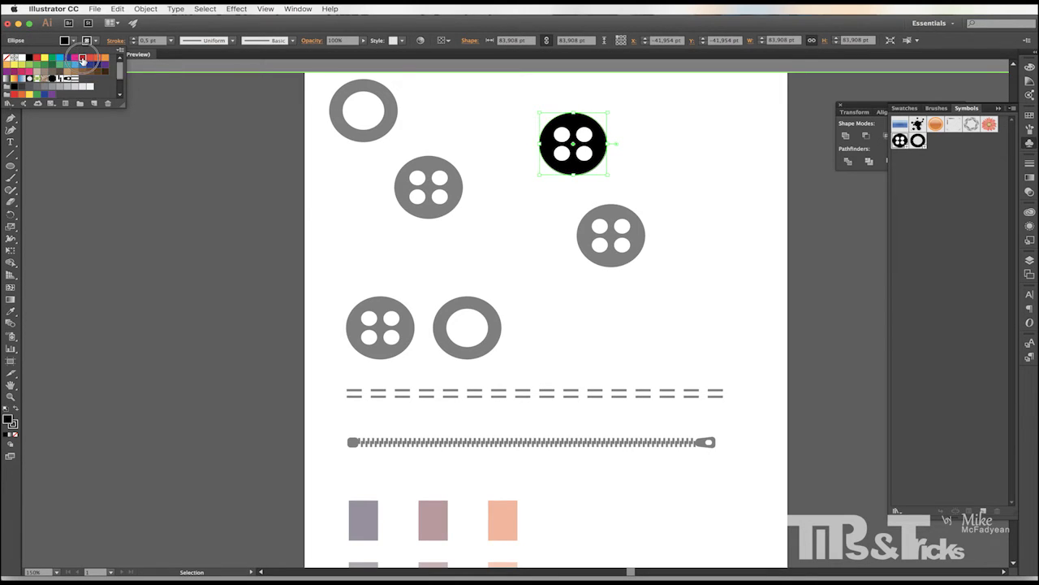
{"action": "left_click", "coordinate": [82, 60]}
{"action": "left_click", "coordinate": [341, 181]}
{"action": "left_click", "coordinate": [344, 182]}
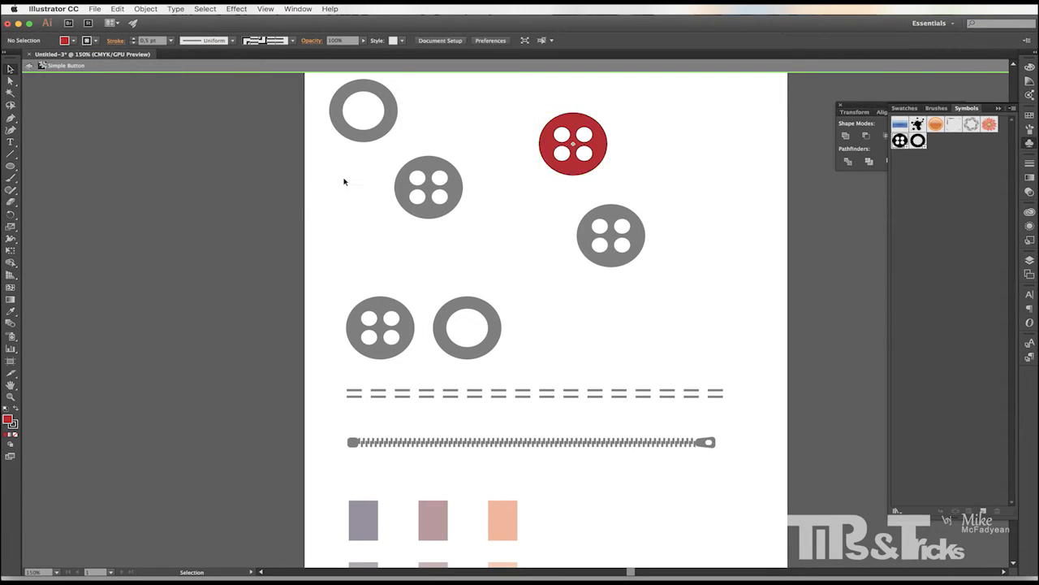
{"action": "double_click", "coordinate": [344, 182]}
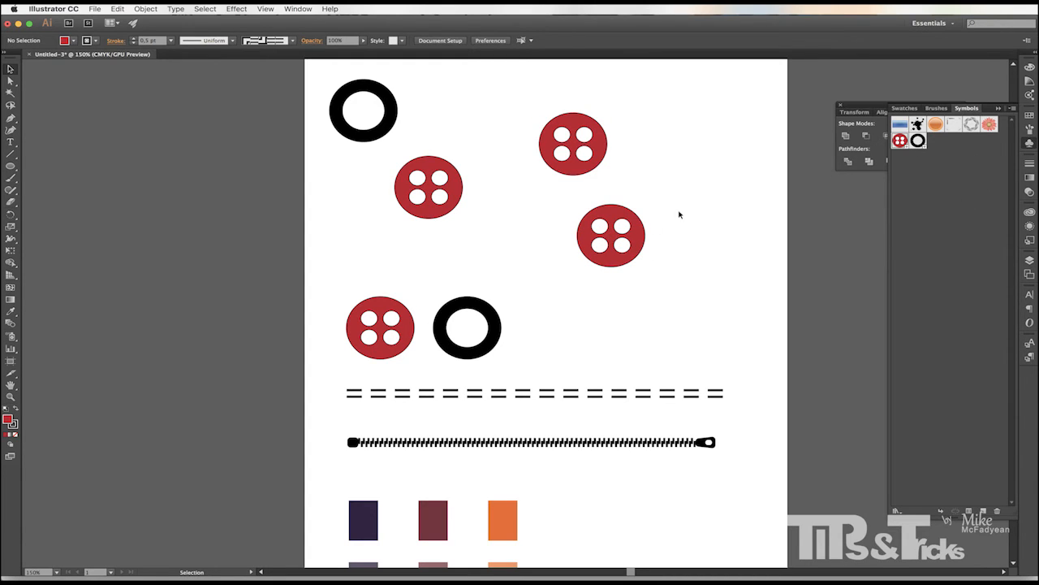
Undo the recent symbol edits and instance placements, returning to the Selection tool.
{"action": "left_click", "coordinate": [615, 229]}
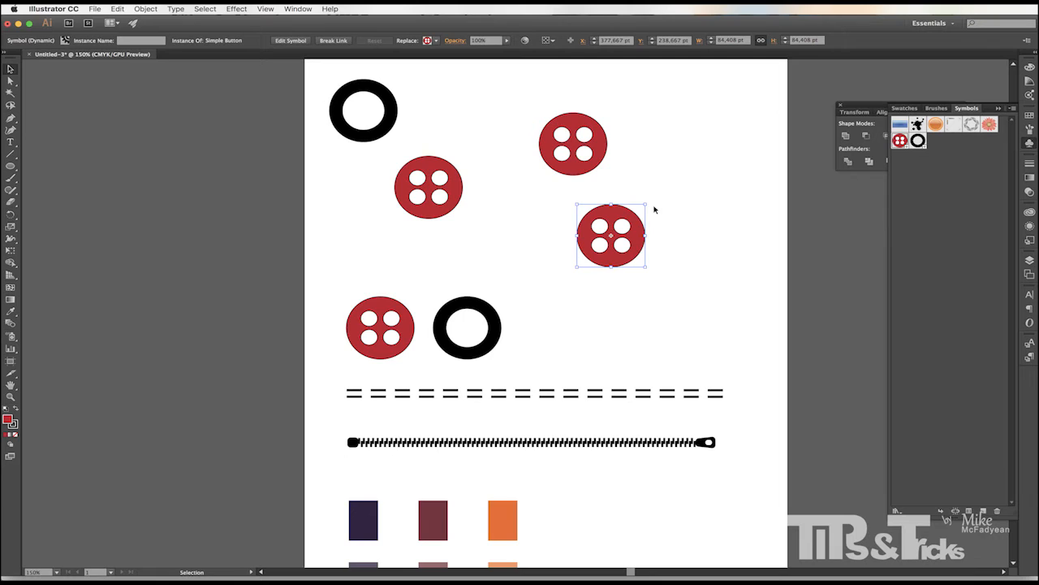
{"action": "key", "text": "super+z"}
{"action": "key", "text": "super+z"}
{"action": "key", "text": "super+z"}
{"action": "key", "text": "super+z"}
{"action": "key", "text": "super+z"}
{"action": "key", "text": "super+z"}
{"action": "key", "text": "super+z"}
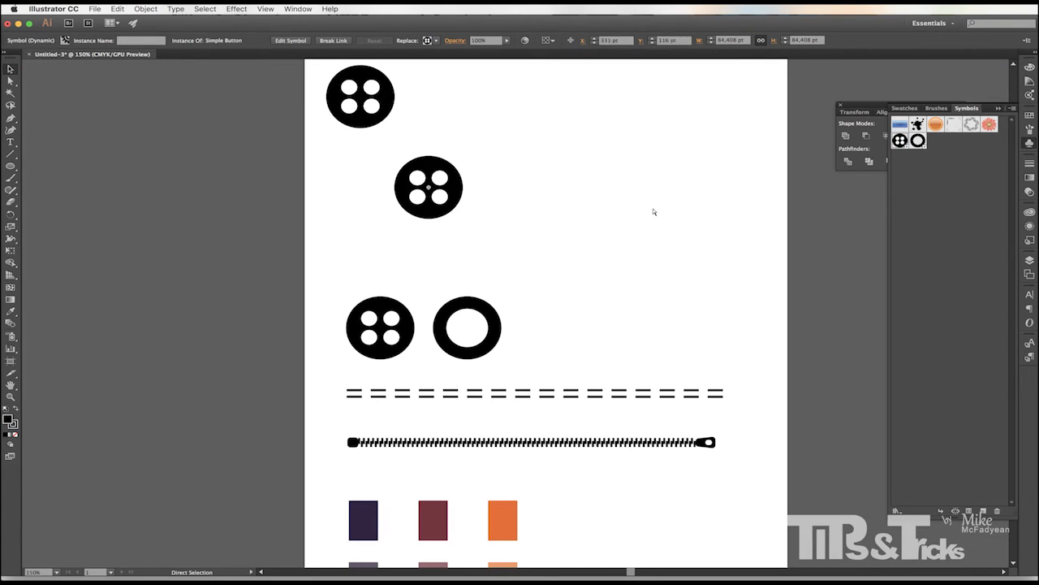
{"action": "key", "text": "v"}
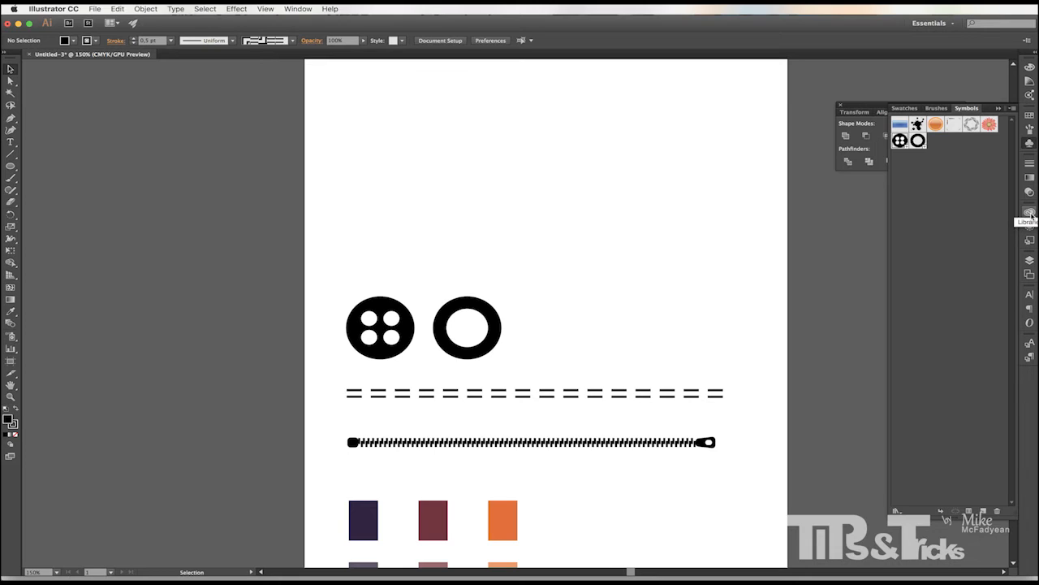
Save the symbols as a symbol library on the Desktop.
{"action": "left_click", "coordinate": [1012, 109]}
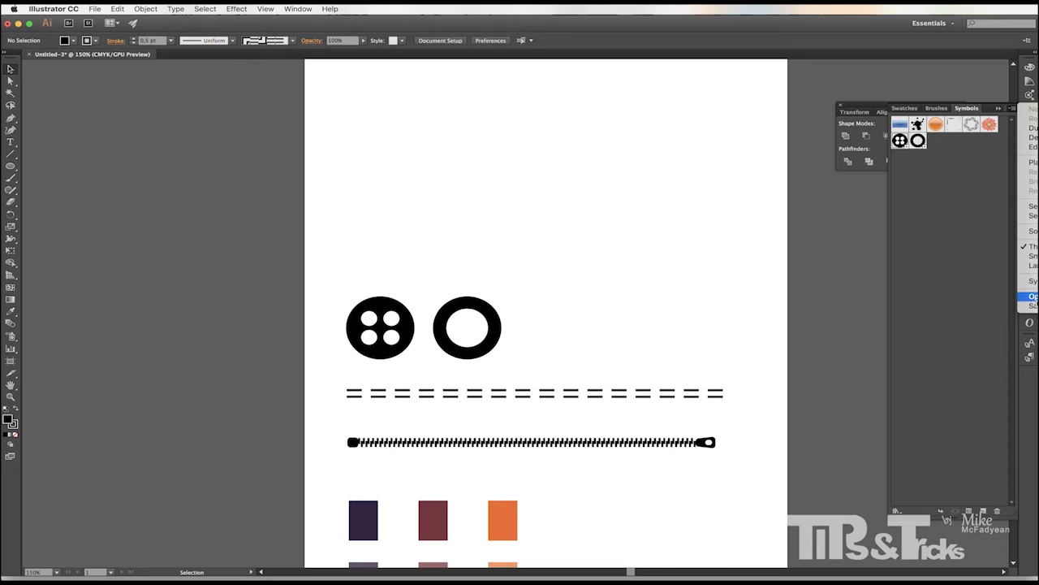
{"action": "left_click", "coordinate": [1030, 306]}
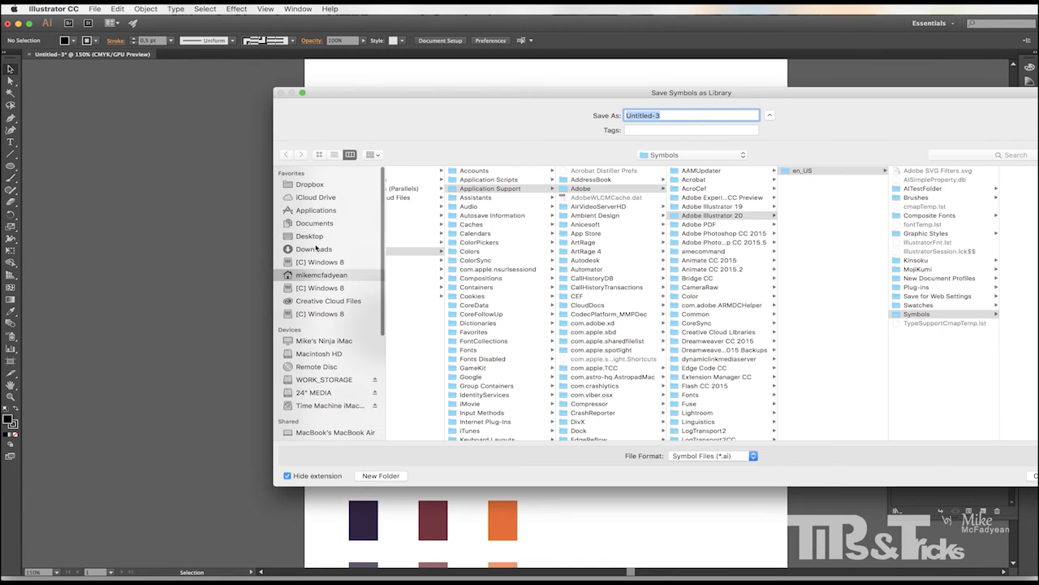
{"action": "left_click", "coordinate": [309, 236]}
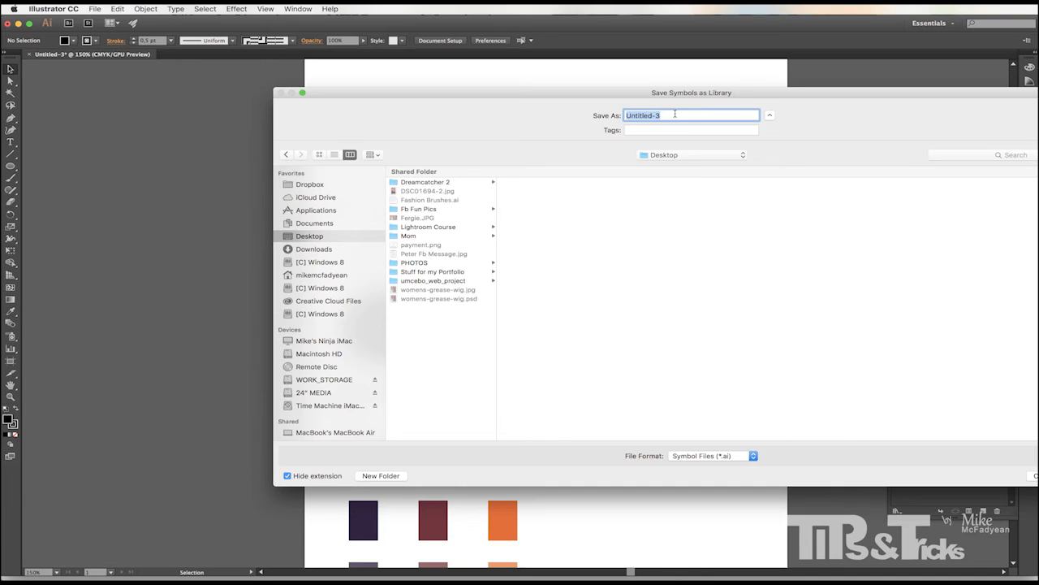
{"action": "type", "text": "Fa"}
{"action": "type", "text": "mbols"}
{"action": "key", "text": "Return"}
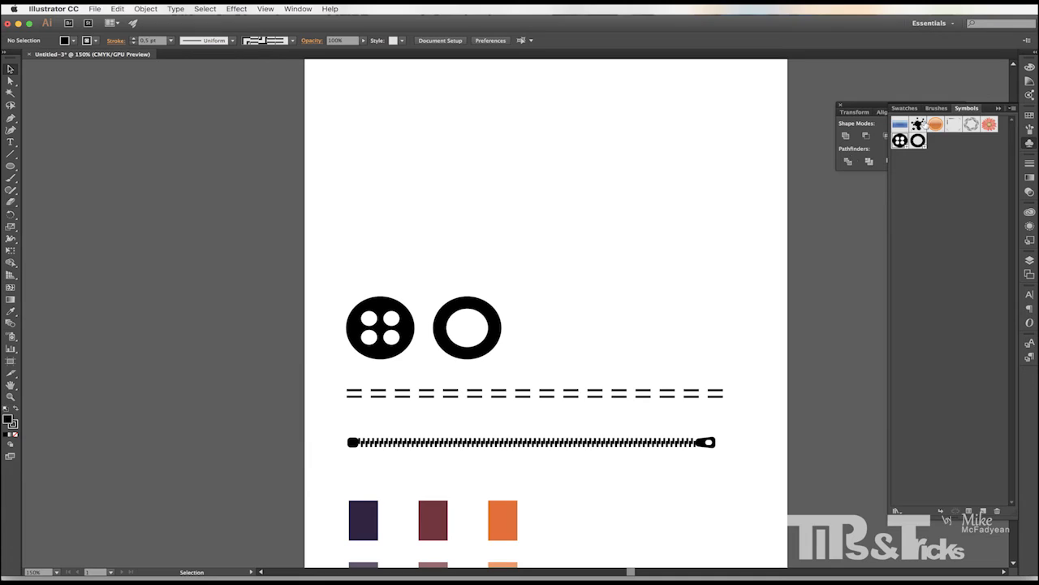
{"action": "left_click", "coordinate": [1013, 108]}
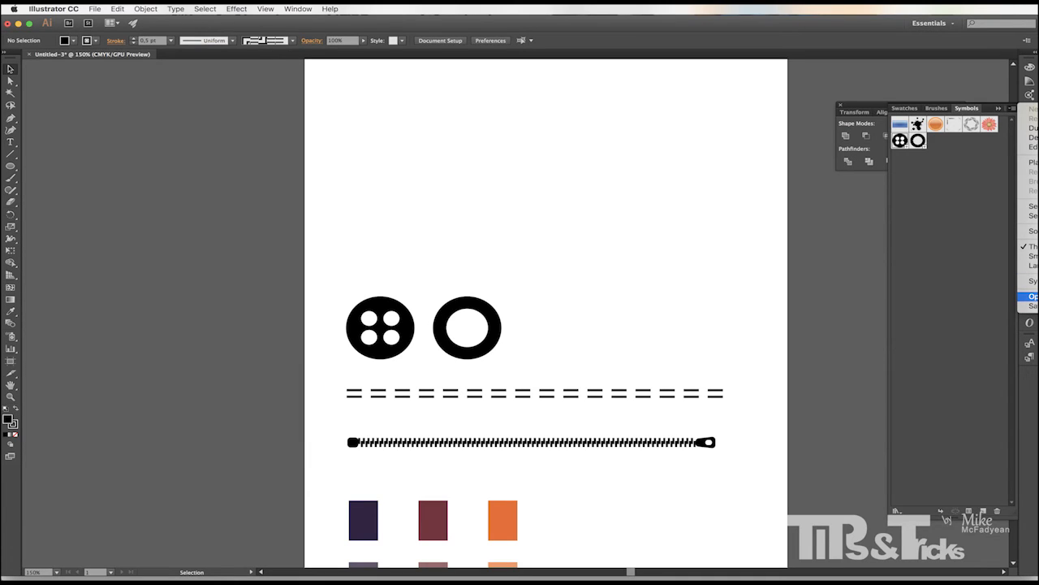
{"action": "left_click", "coordinate": [830, 214]}
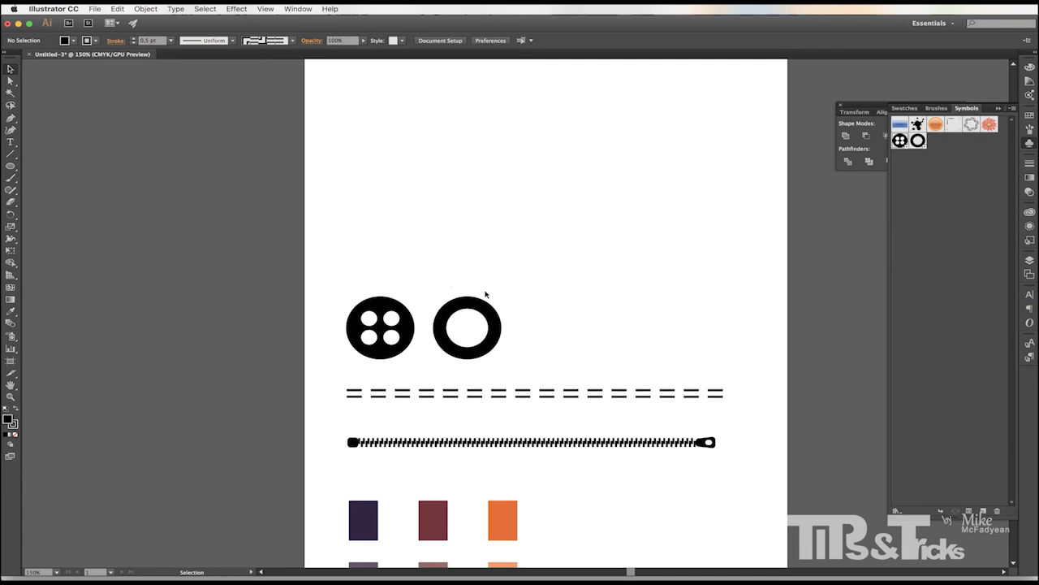
{"action": "key", "text": "a"}
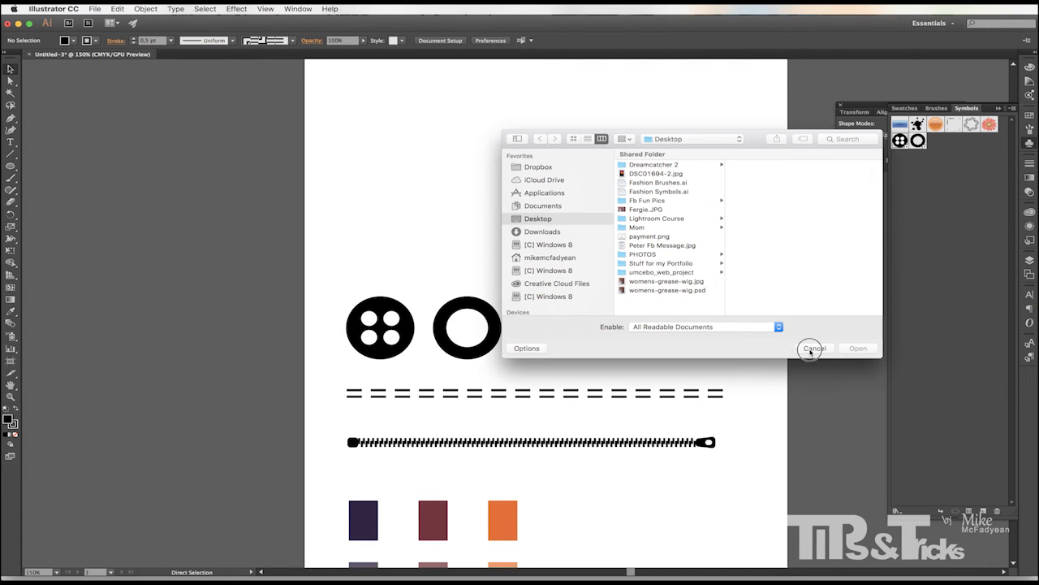
{"action": "left_click", "coordinate": [810, 350]}
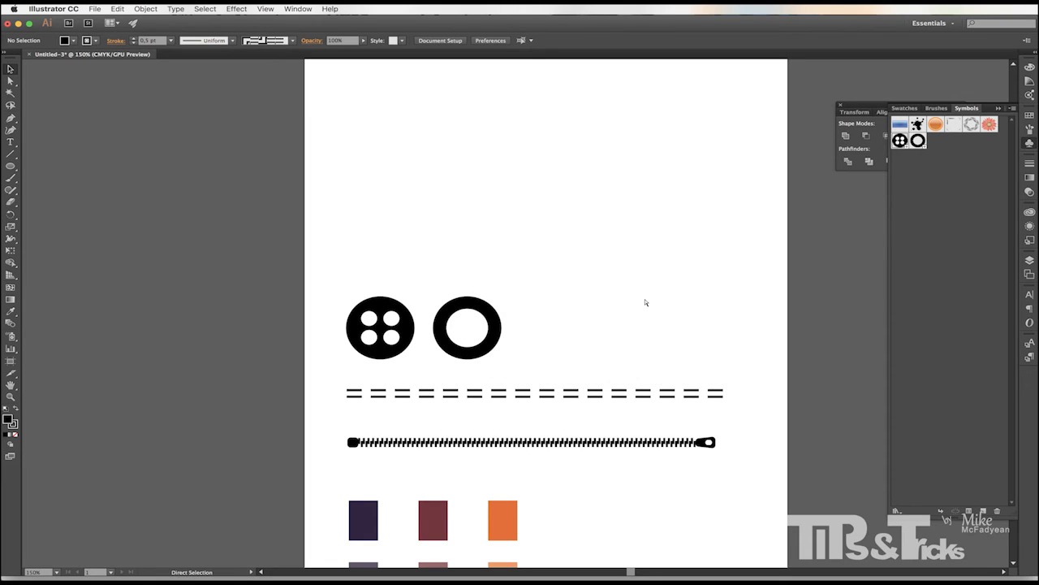
Fit the artboard in the window, open the Brushes and Libraries panels, and inspect the button and grommet symbol instances.
{"action": "key", "text": "super+0"}
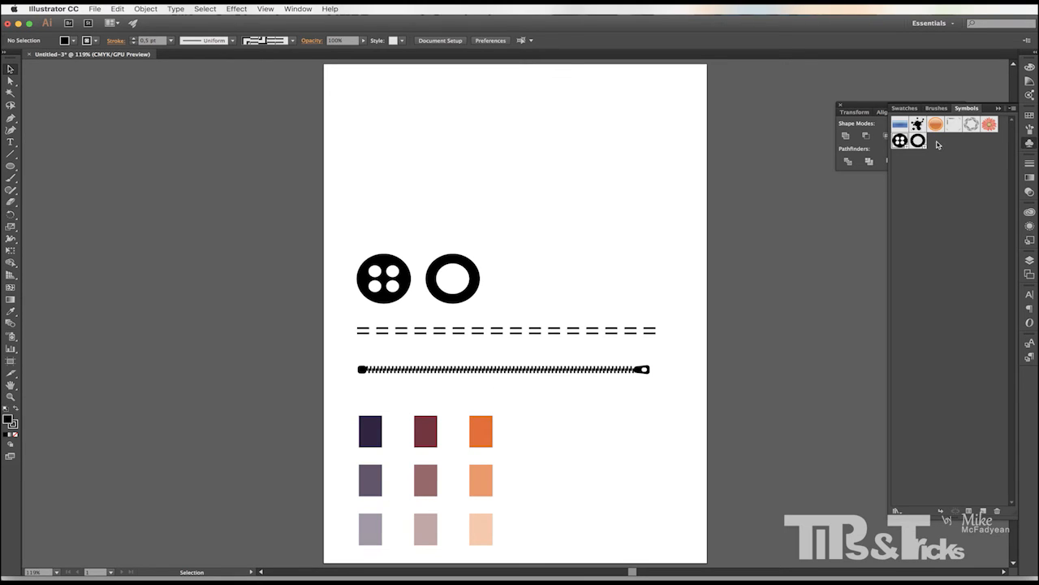
{"action": "left_click", "coordinate": [1029, 131]}
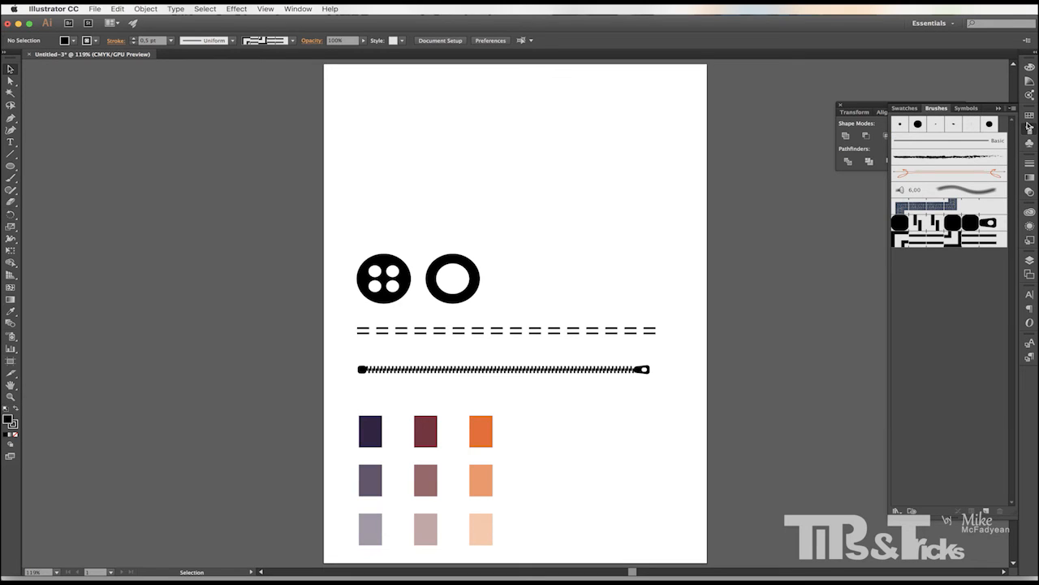
{"action": "left_click", "coordinate": [1029, 212]}
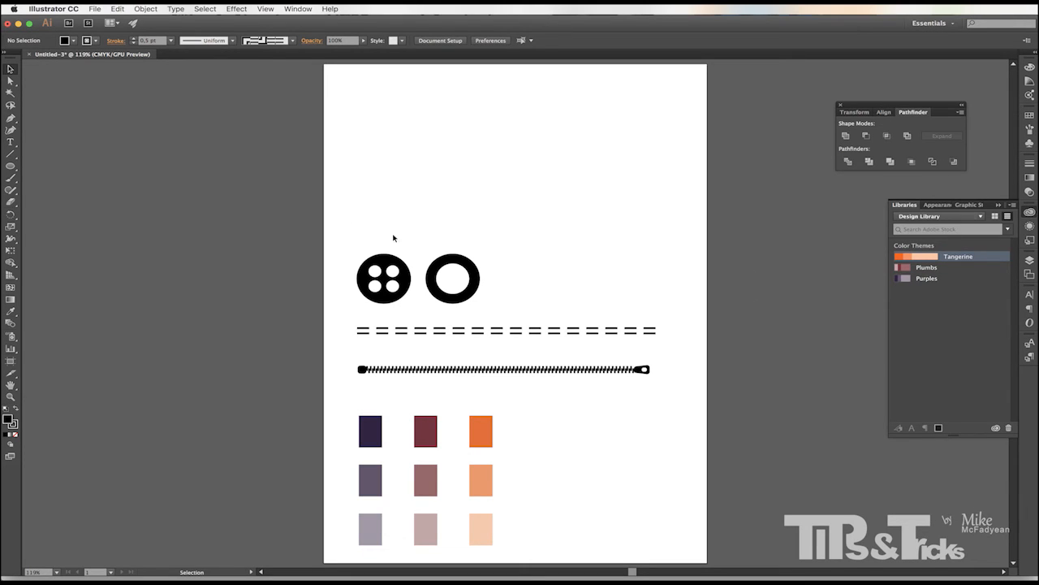
{"action": "left_click", "coordinate": [387, 294]}
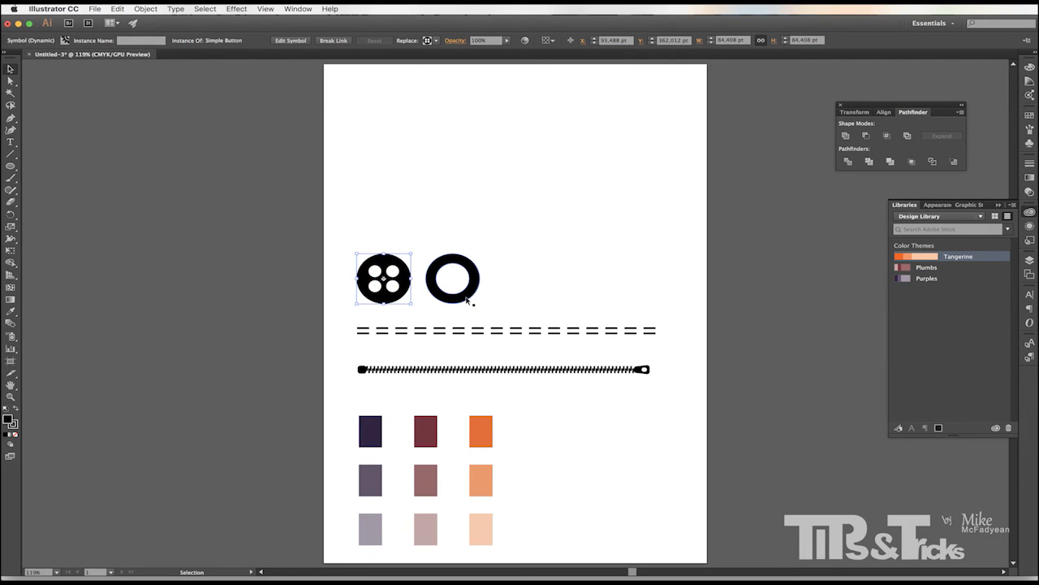
{"action": "left_click", "coordinate": [467, 300]}
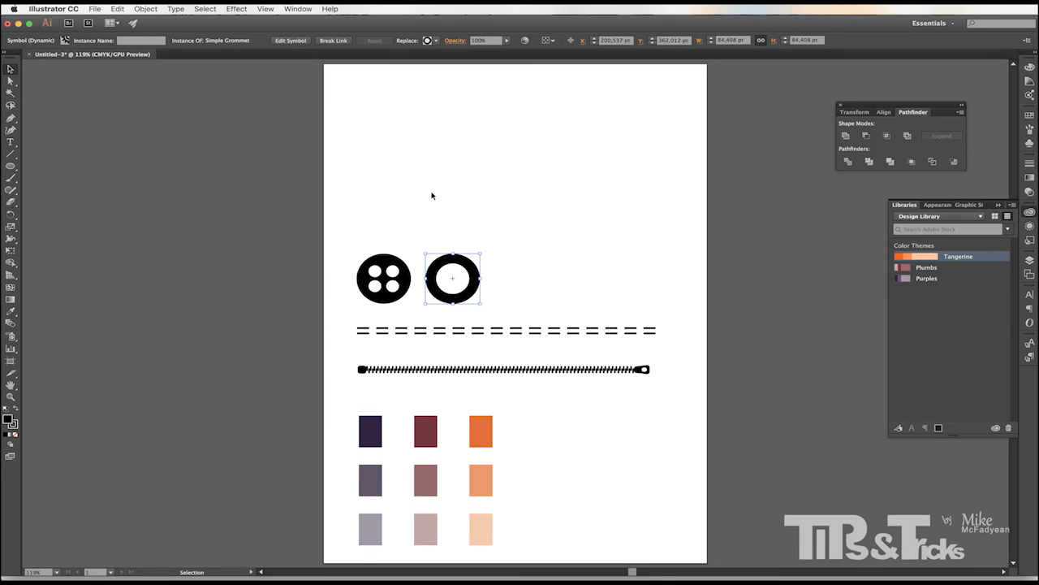
{"action": "left_click", "coordinate": [472, 216]}
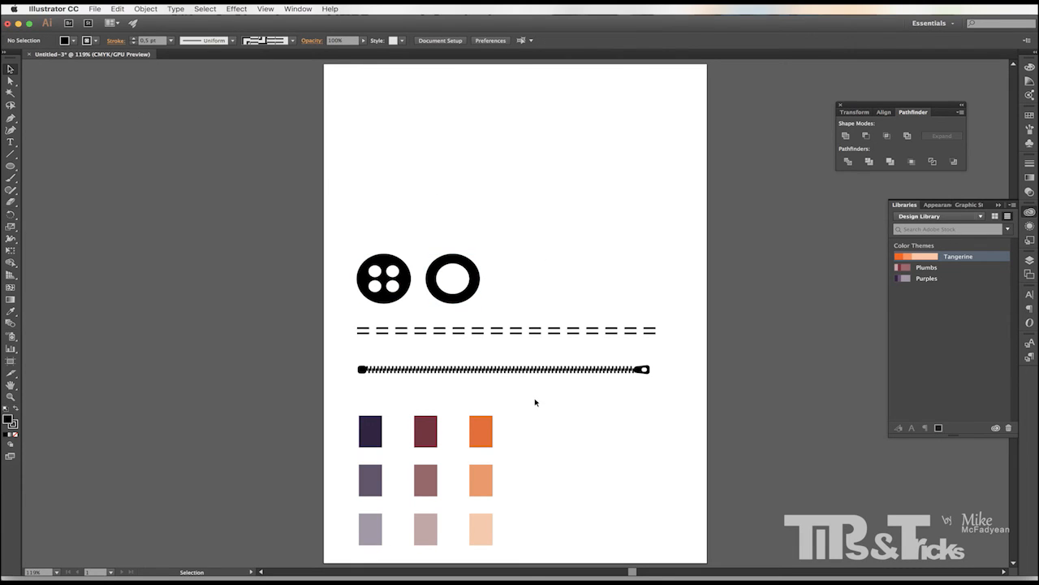